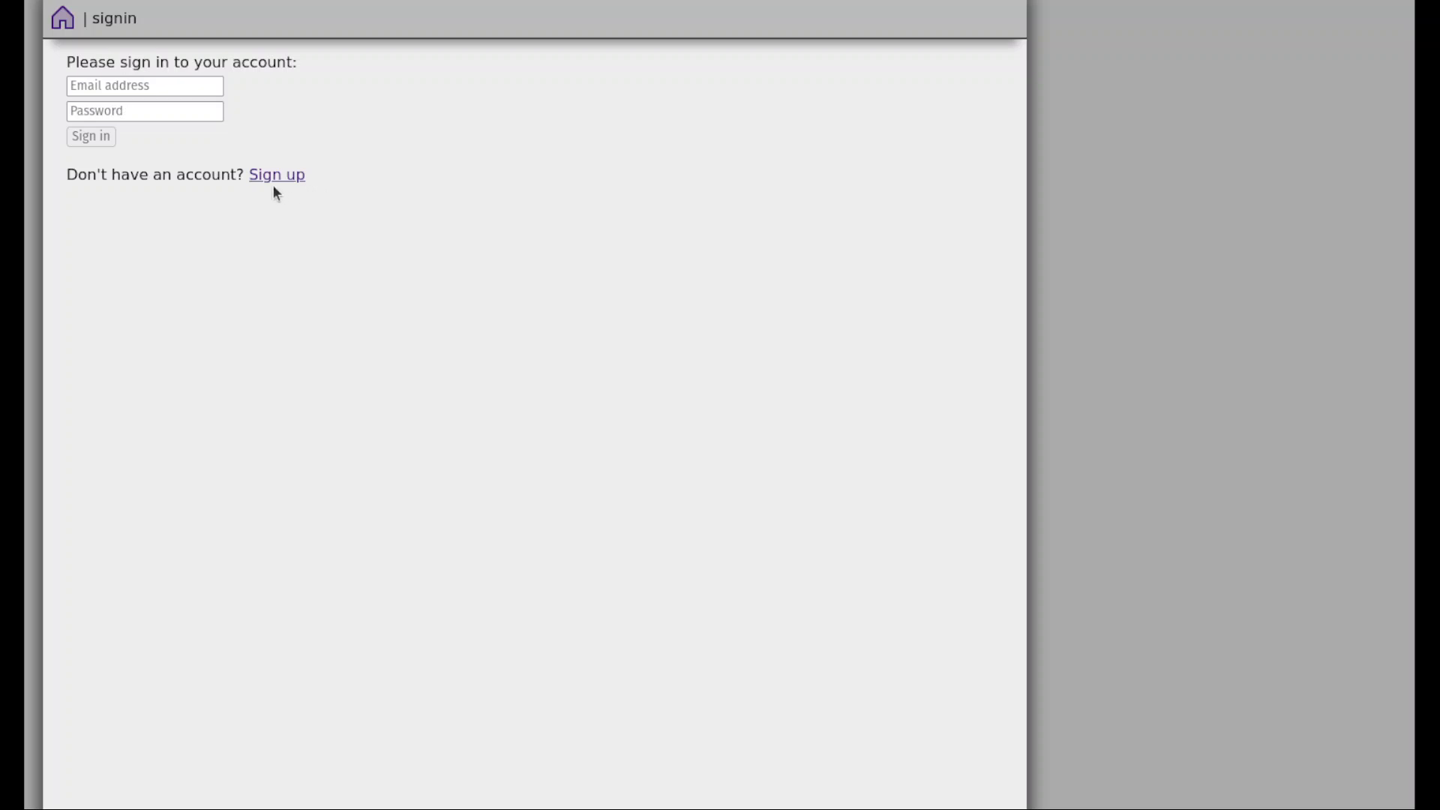
# Register a new DC20 account with the e-mail address and a password entered twice
pyautogui.click(277, 179)
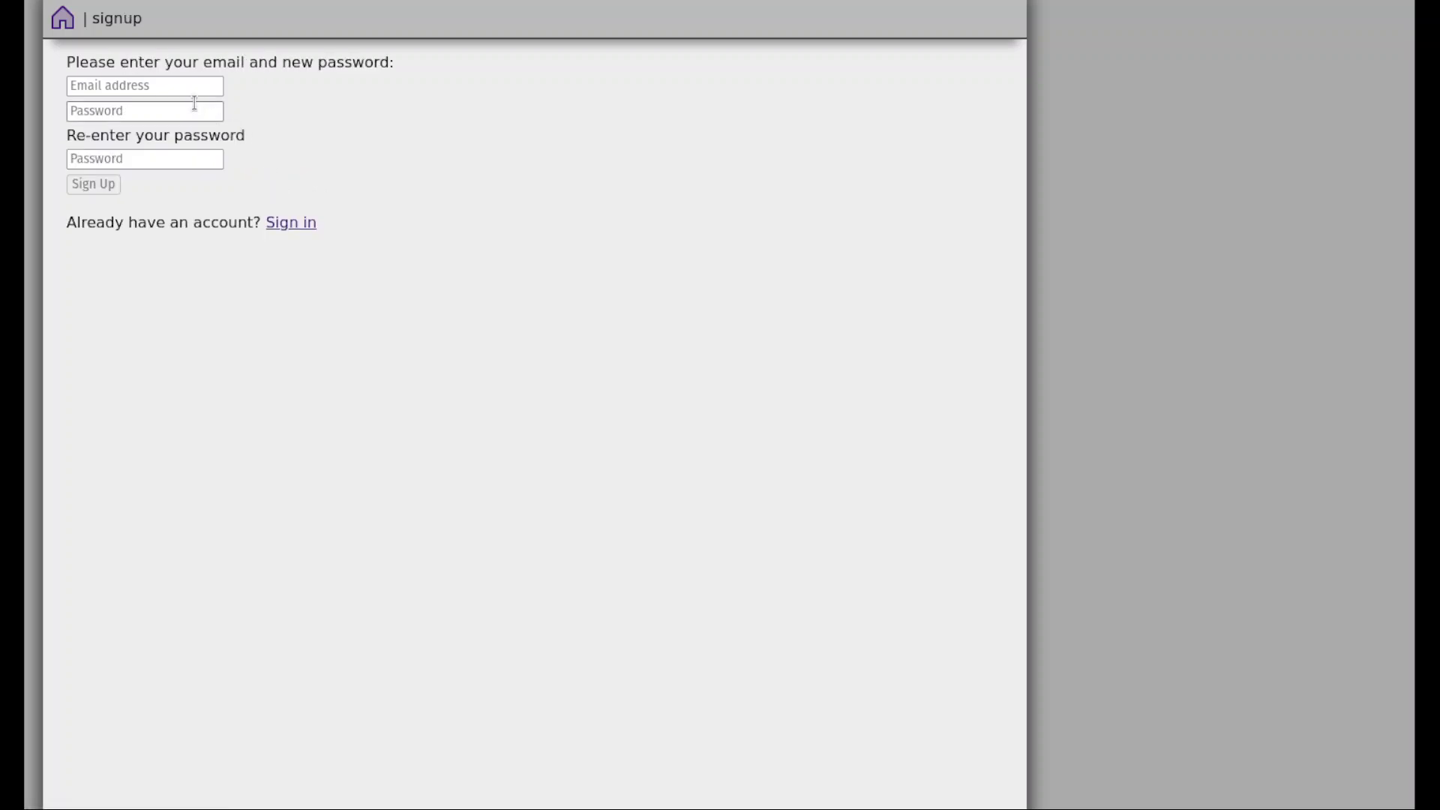
pyautogui.click(172, 84)
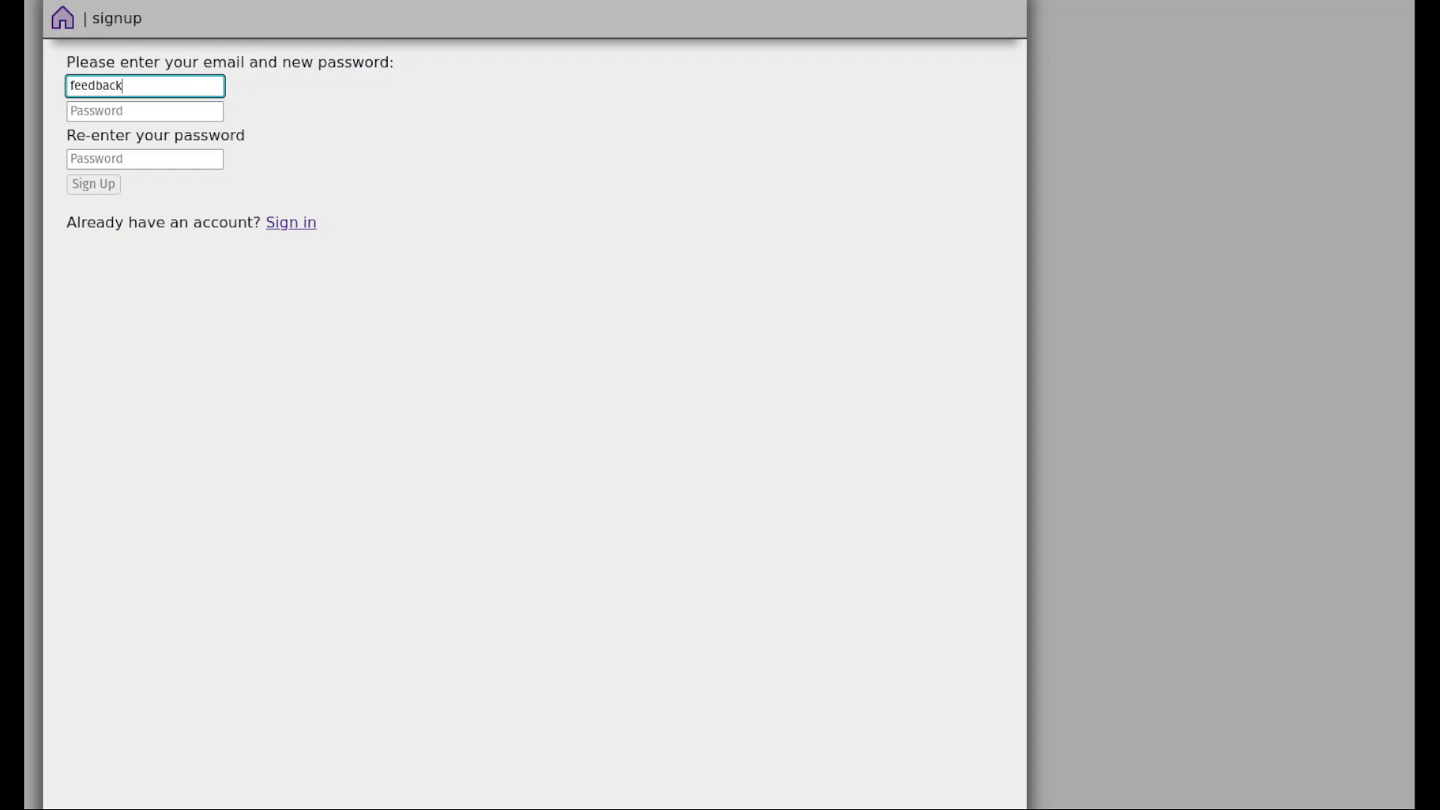
pyautogui.press('Tab')
pyautogui.write('•••••••')
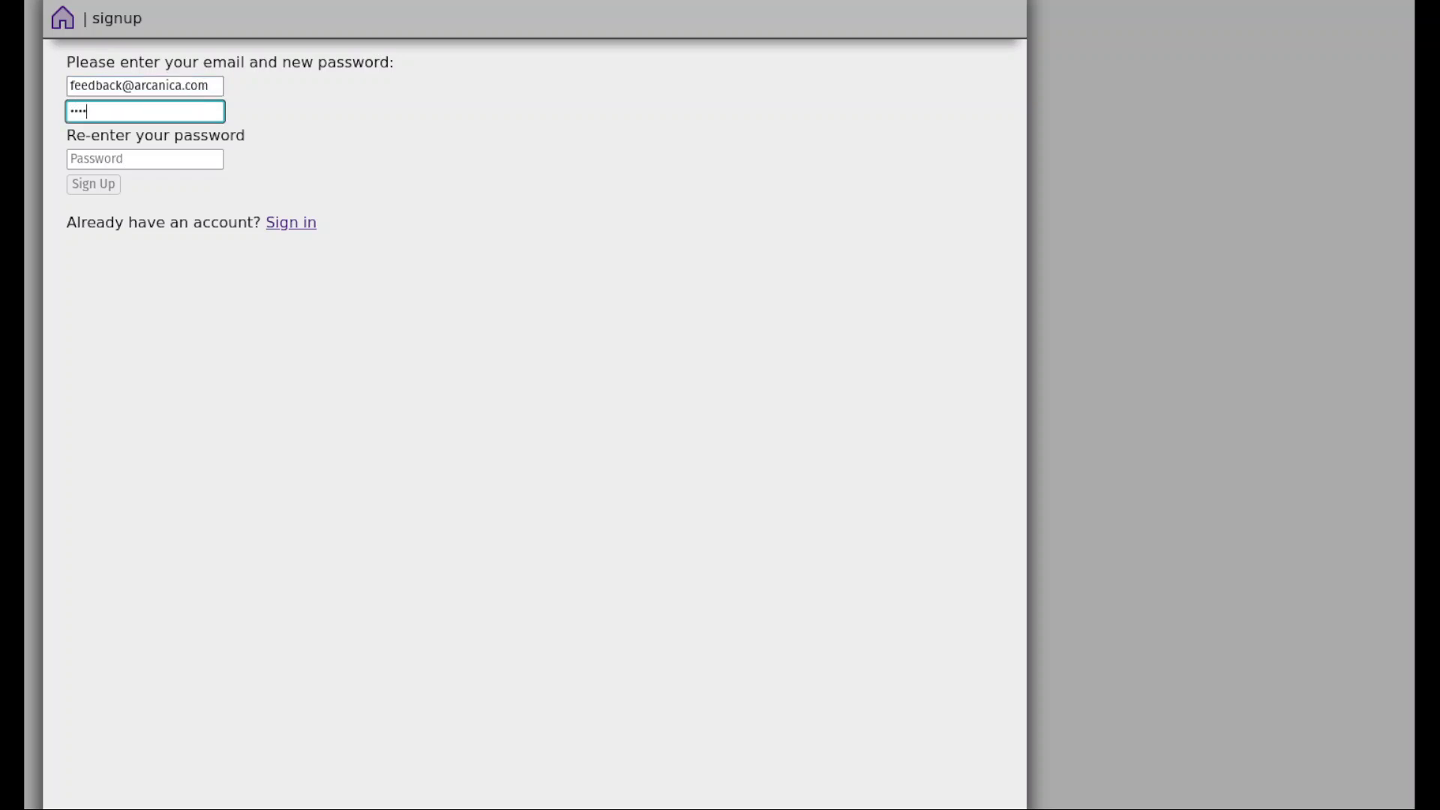
pyautogui.write('•')
pyautogui.press('Tab')
pyautogui.write('••••••••')
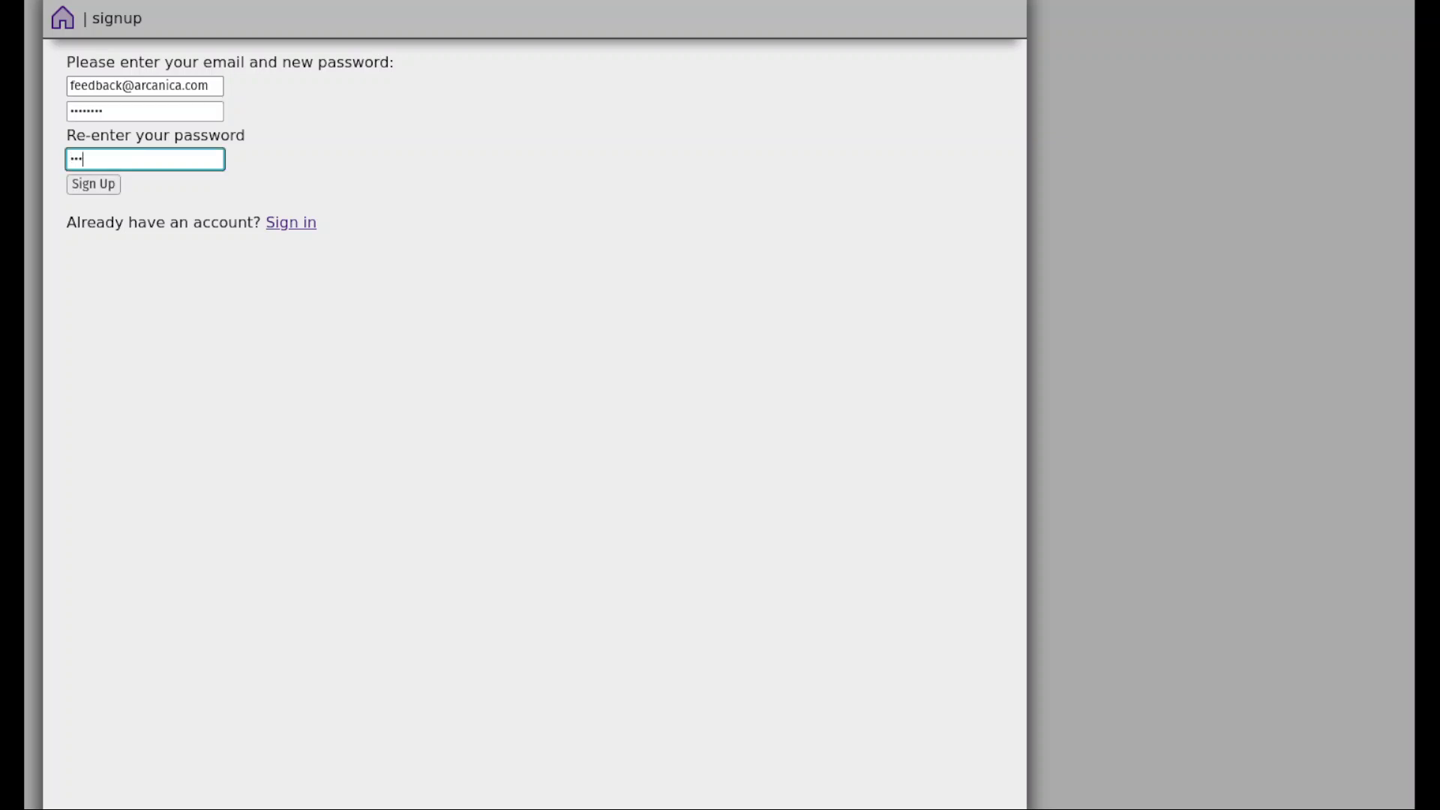
pyautogui.click(102, 183)
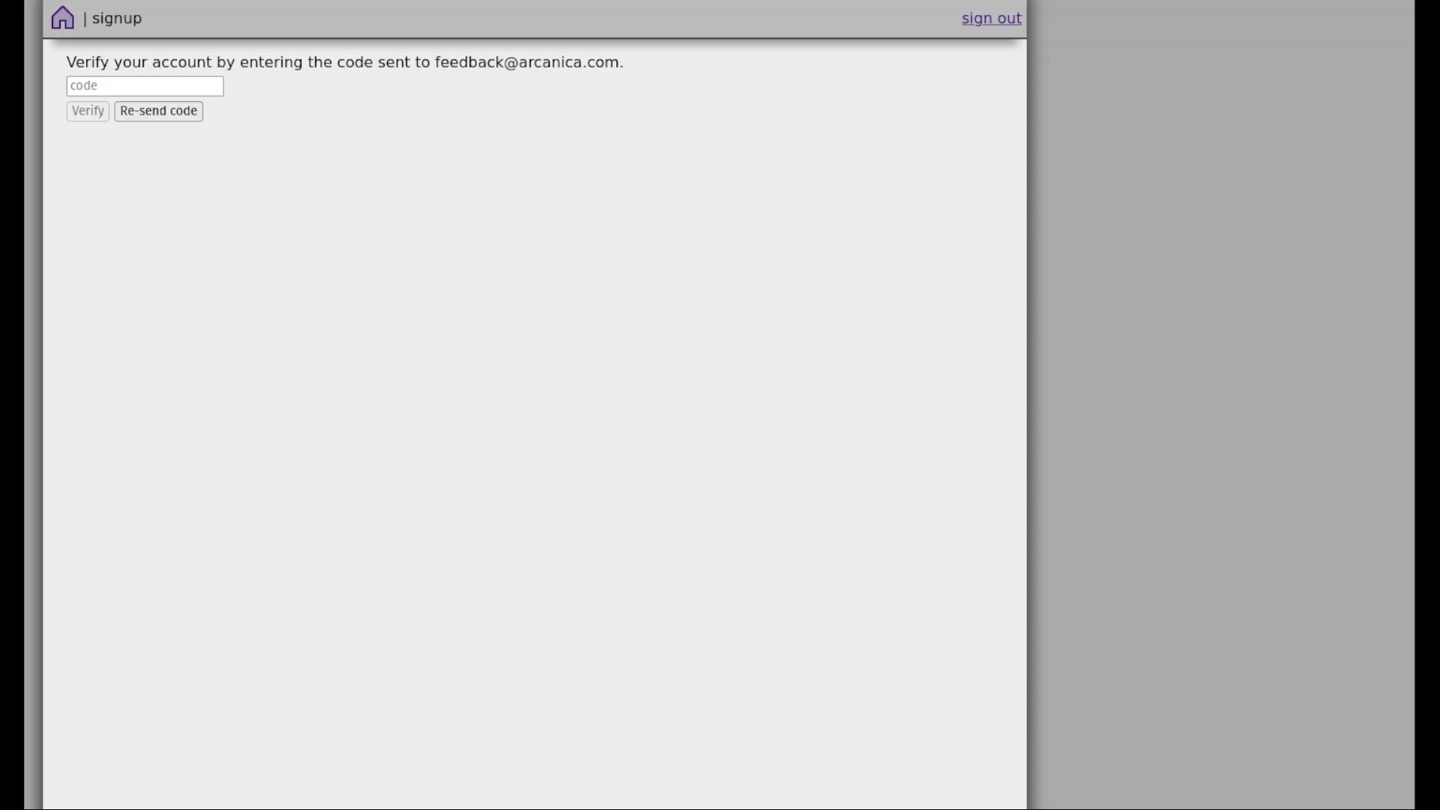
# Paste the emailed verification code and verify the new account
pyautogui.click(193, 85)
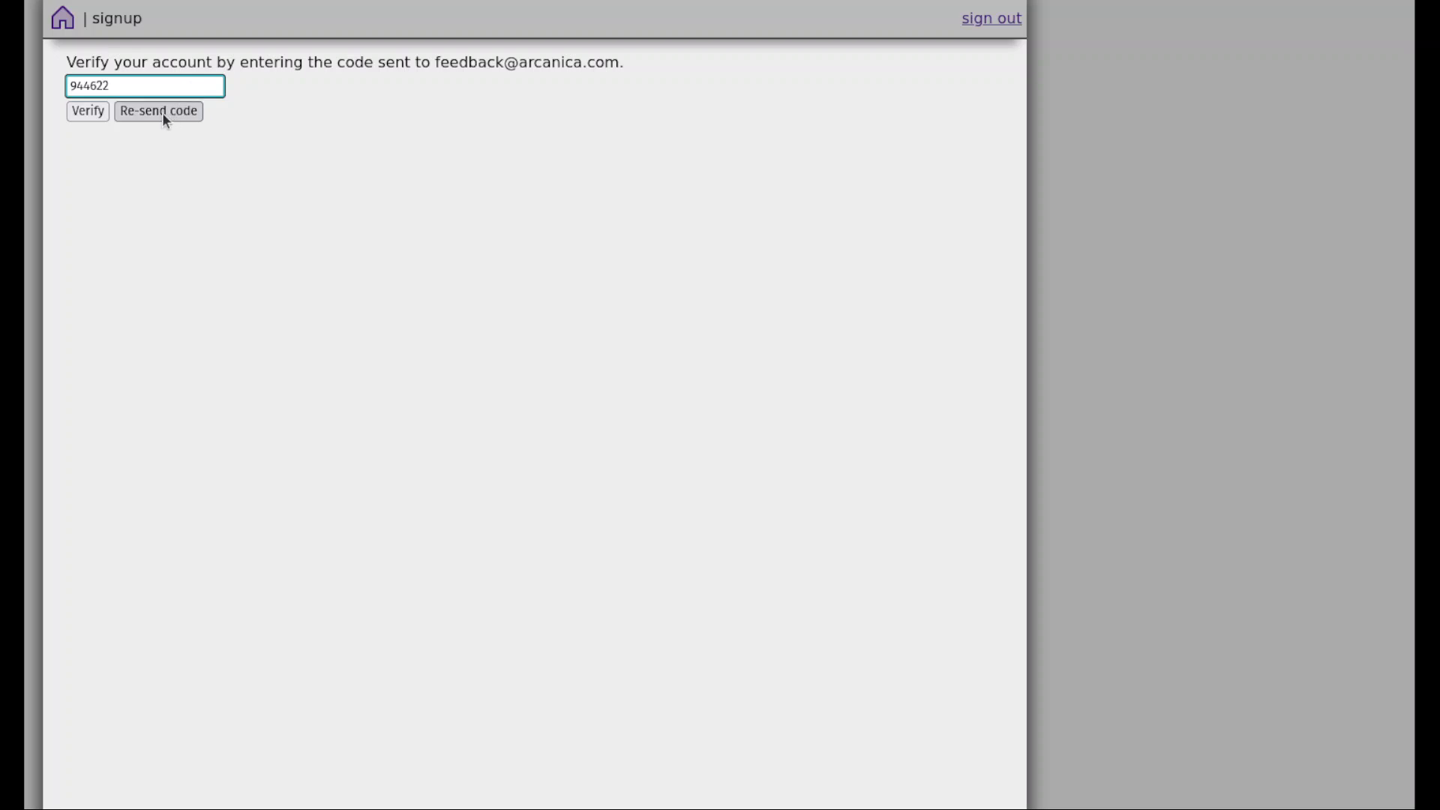
pyautogui.click(88, 113)
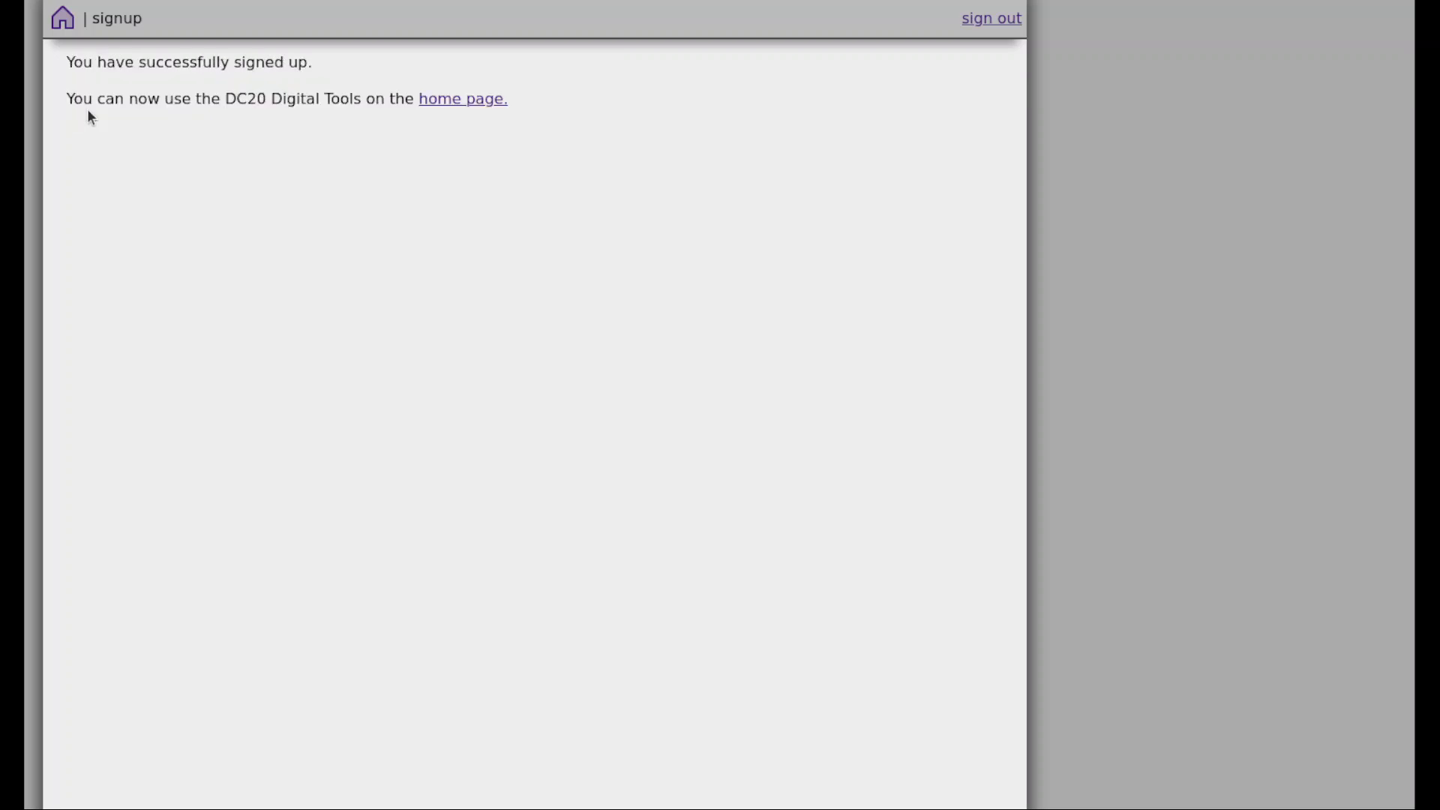
# From the home page, create a new unnamed character in the Character Creator and open its sheet
pyautogui.click(453, 99)
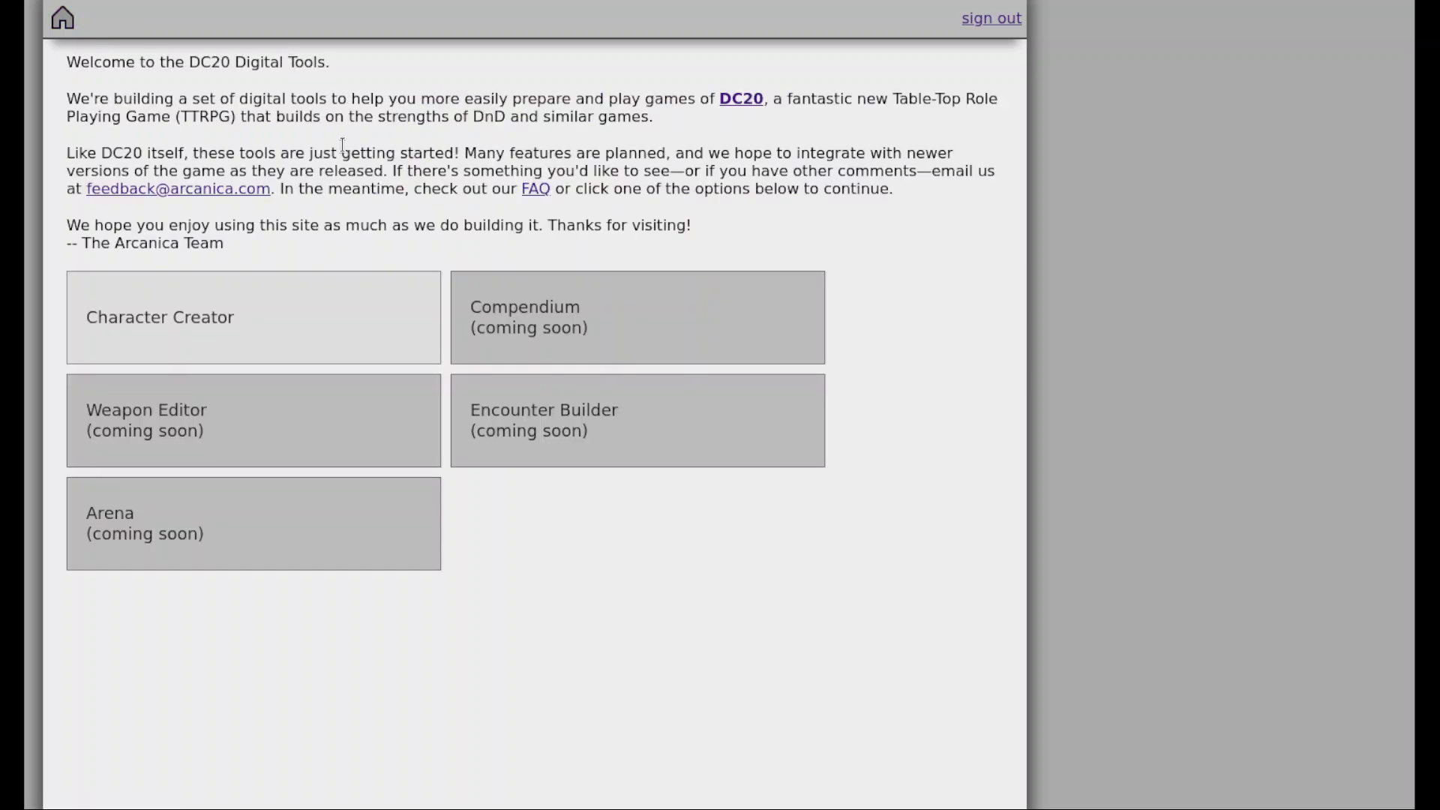
pyautogui.click(333, 303)
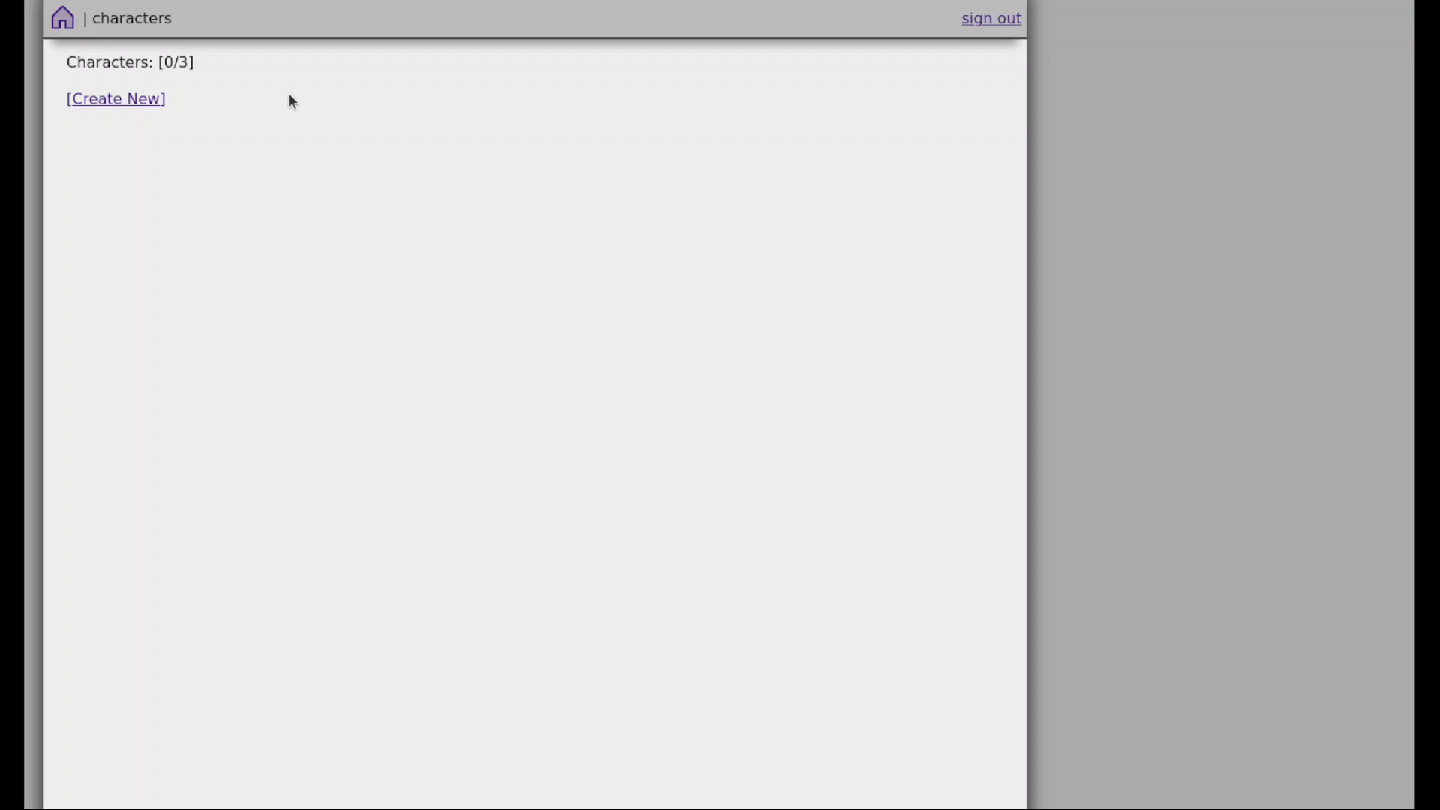
pyautogui.click(114, 101)
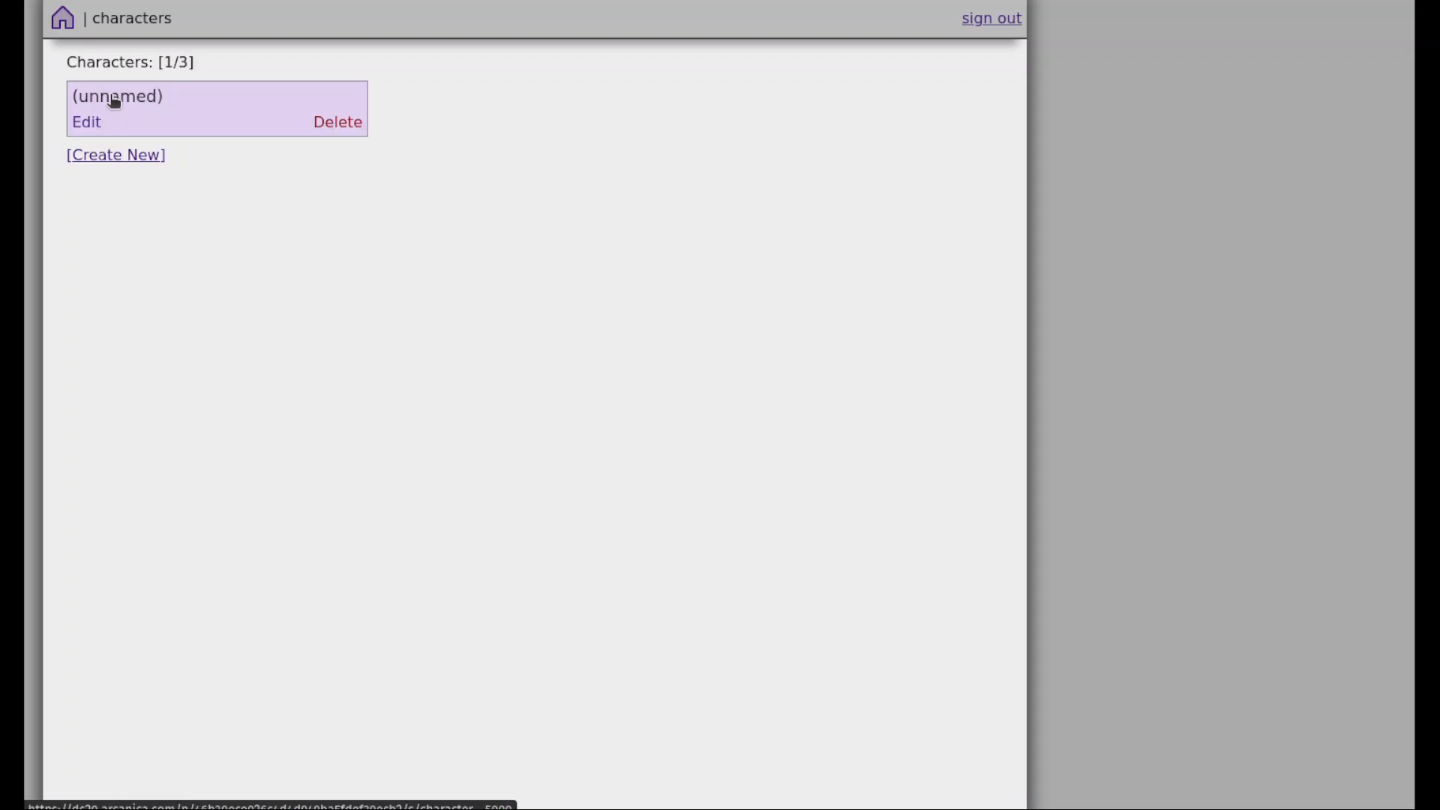
pyautogui.click(216, 110)
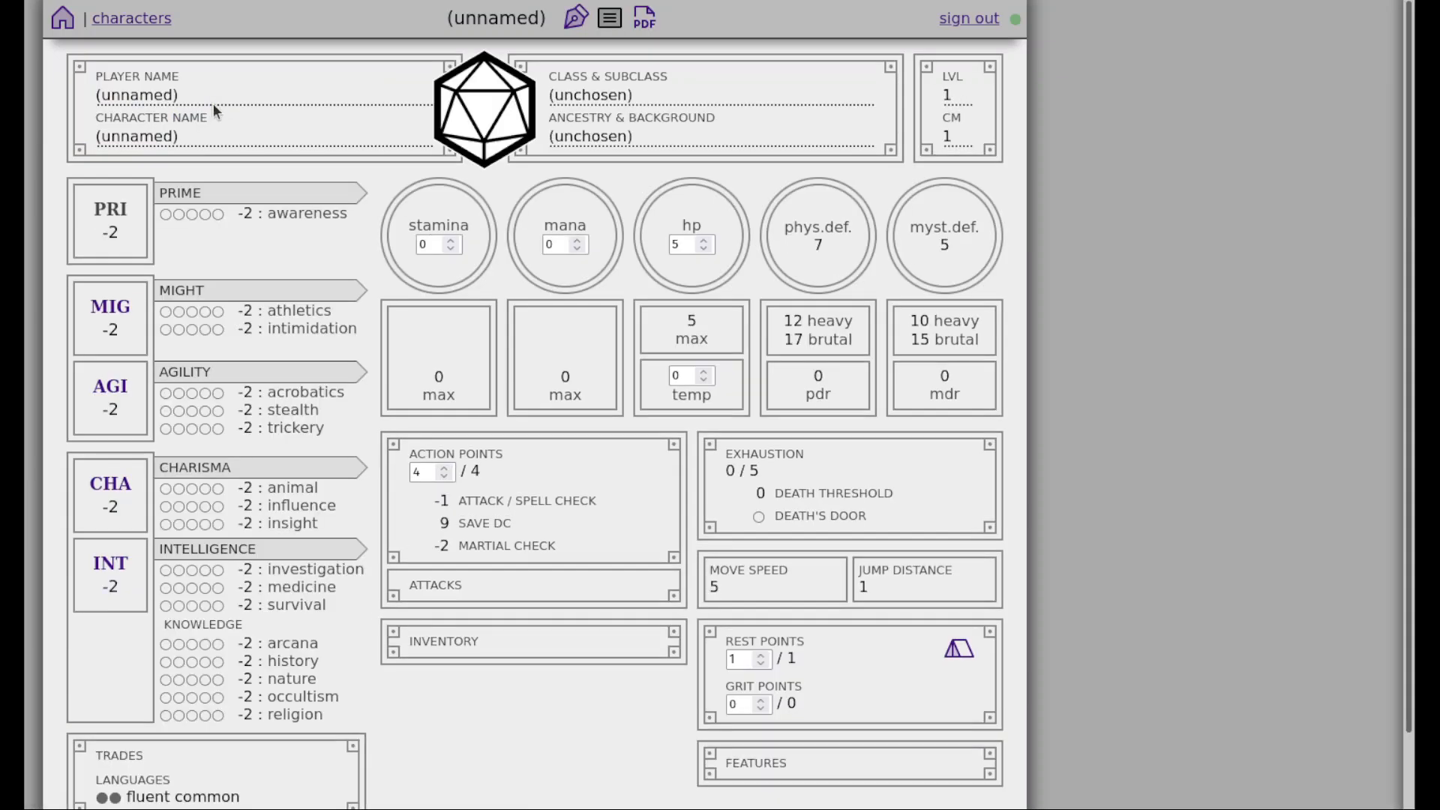
pyautogui.scroll(-3, 484, 424)
pyautogui.scroll(3, 484, 422)
# Fill in the player name, character name 'Max' and background 'hacker' on the Identity tab
pyautogui.click(579, 21)
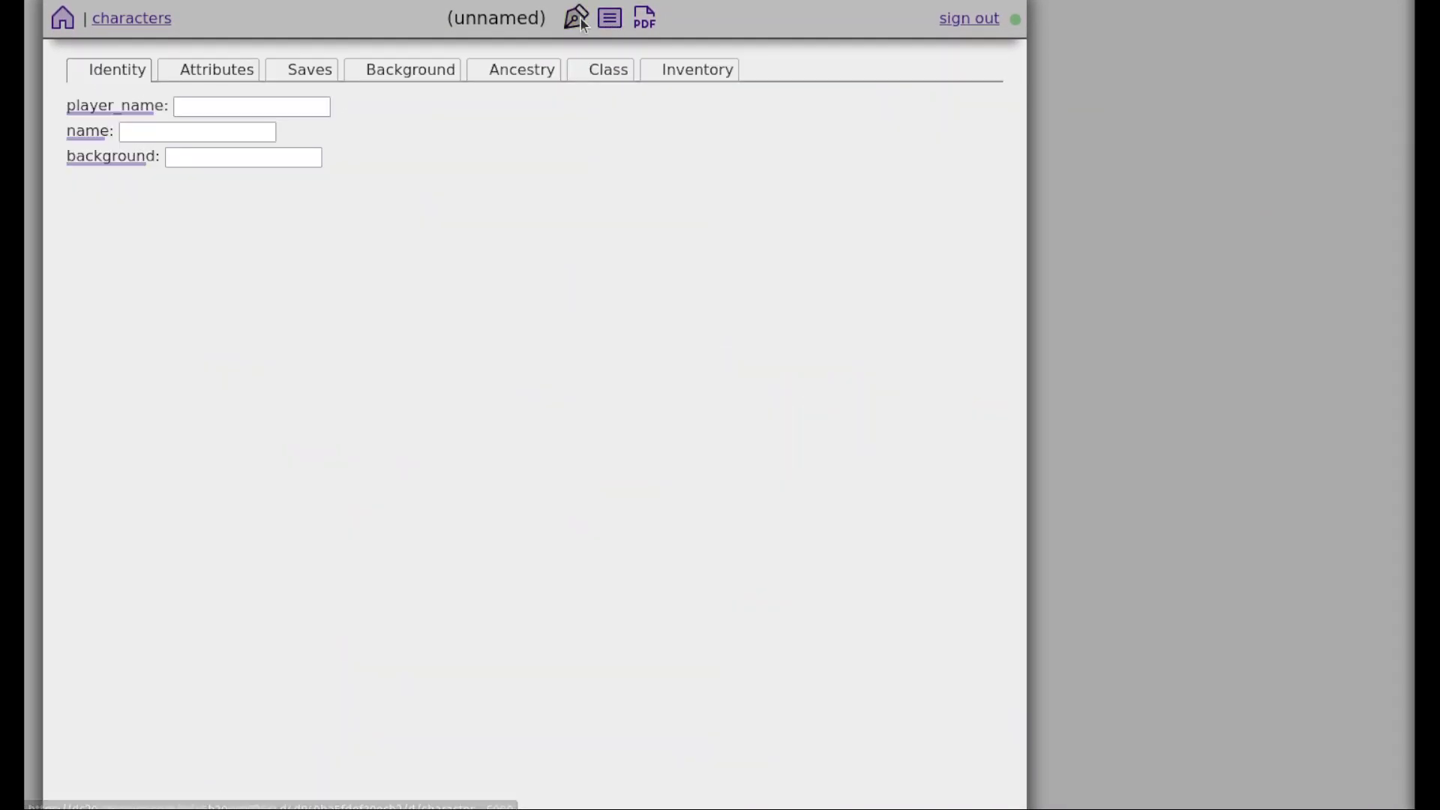
pyautogui.click(290, 105)
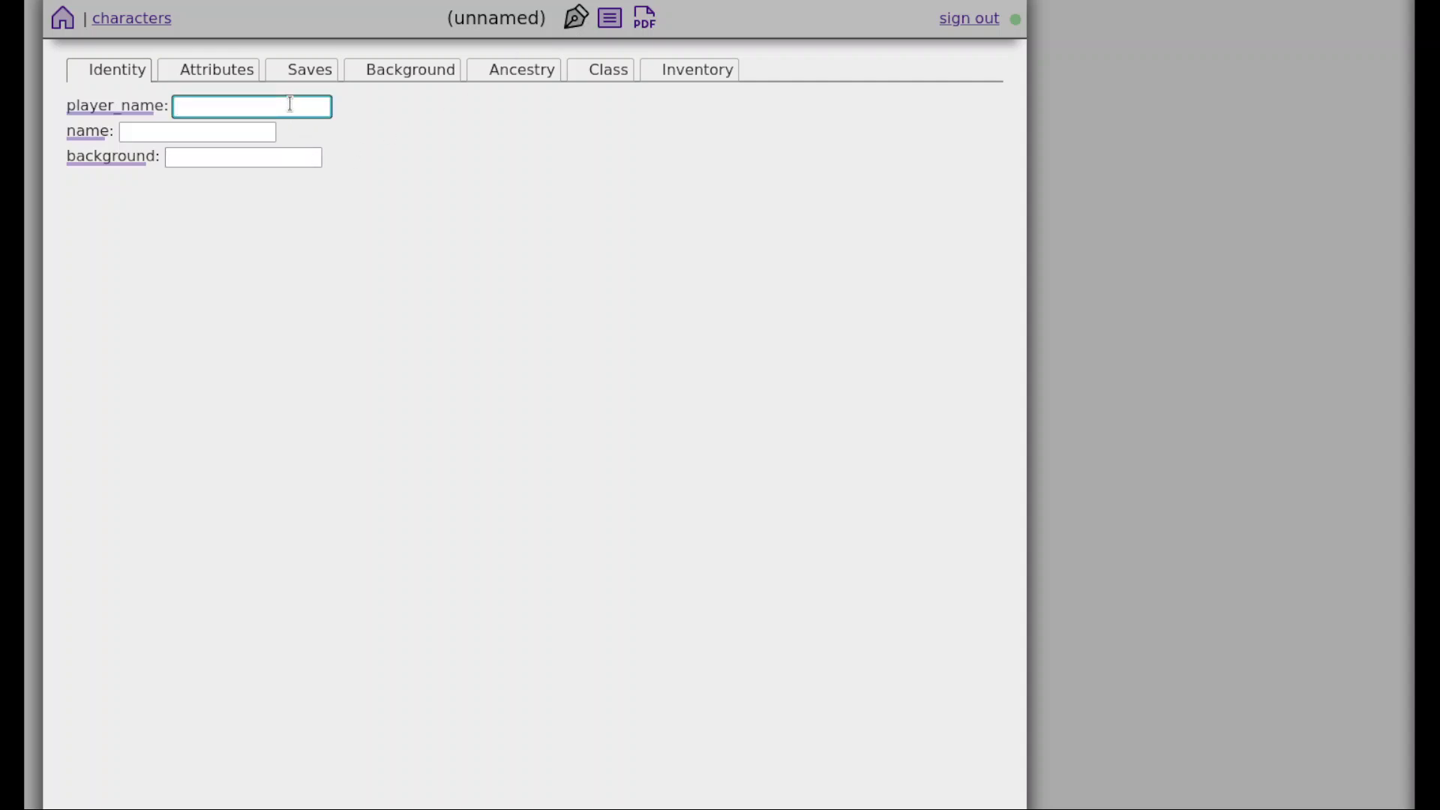
pyautogui.write('Max')
pyautogui.press('Tab')
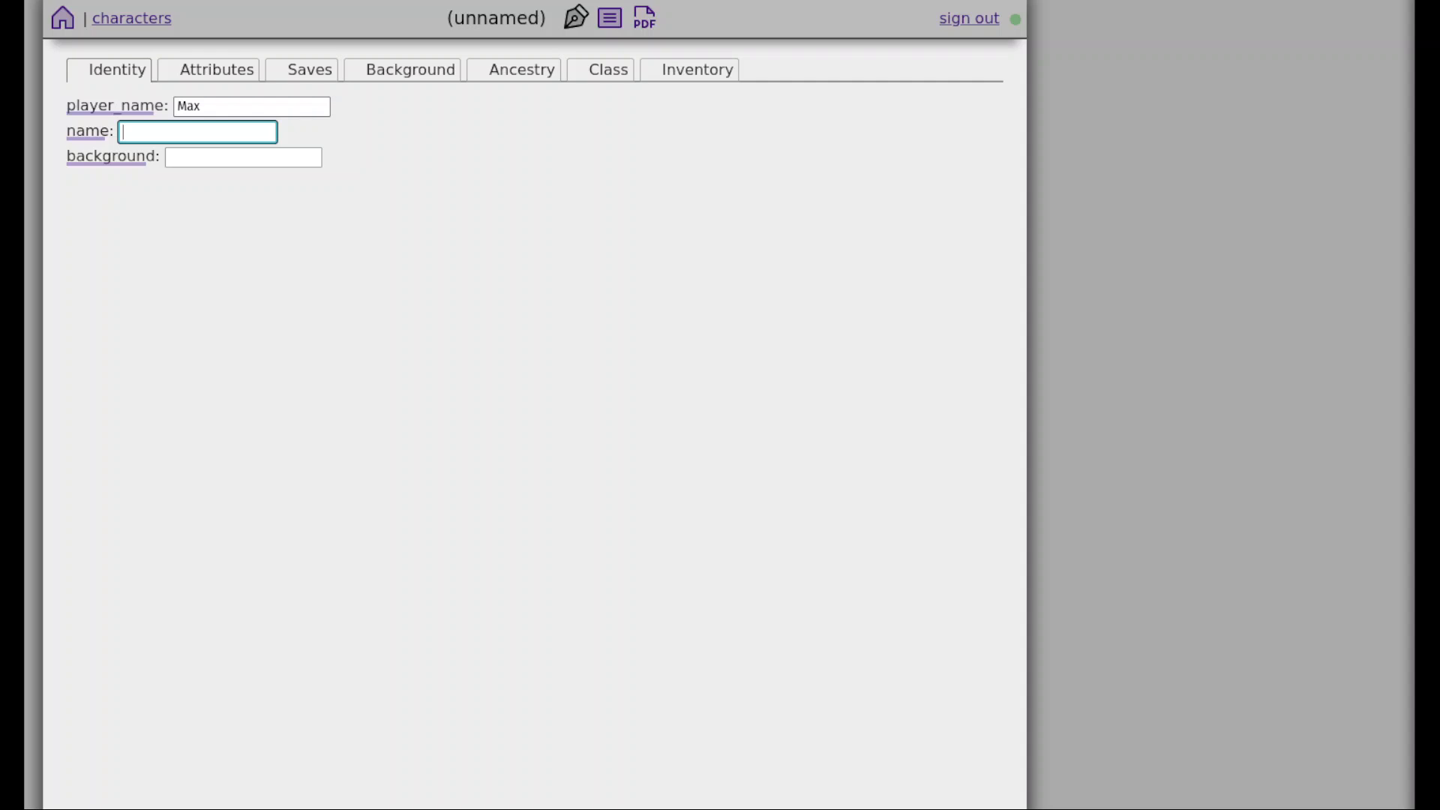
pyautogui.hotkey('shift', 'Tab')
pyautogui.write('Feed')
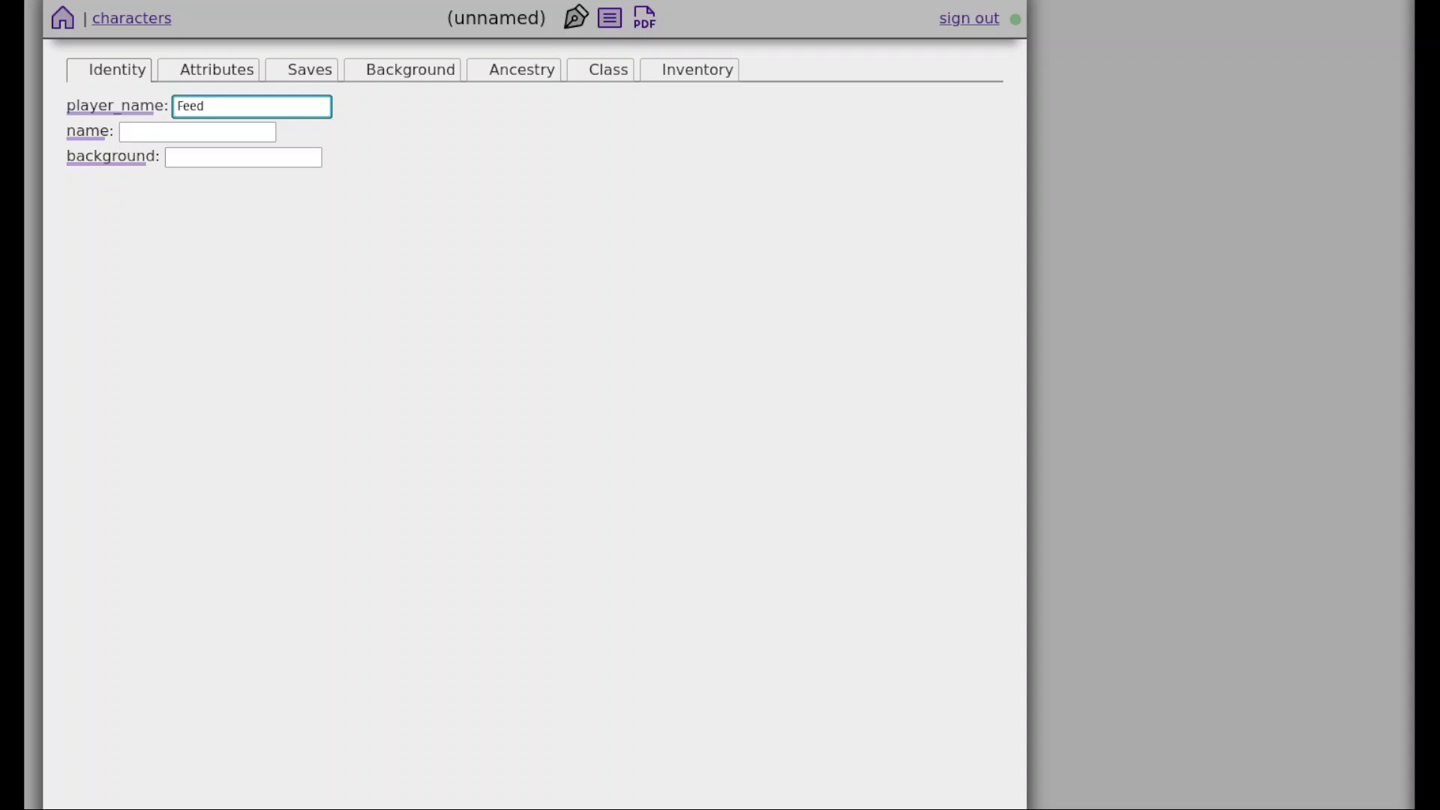
pyautogui.write('back')
pyautogui.press('Tab')
pyautogui.write('Max')
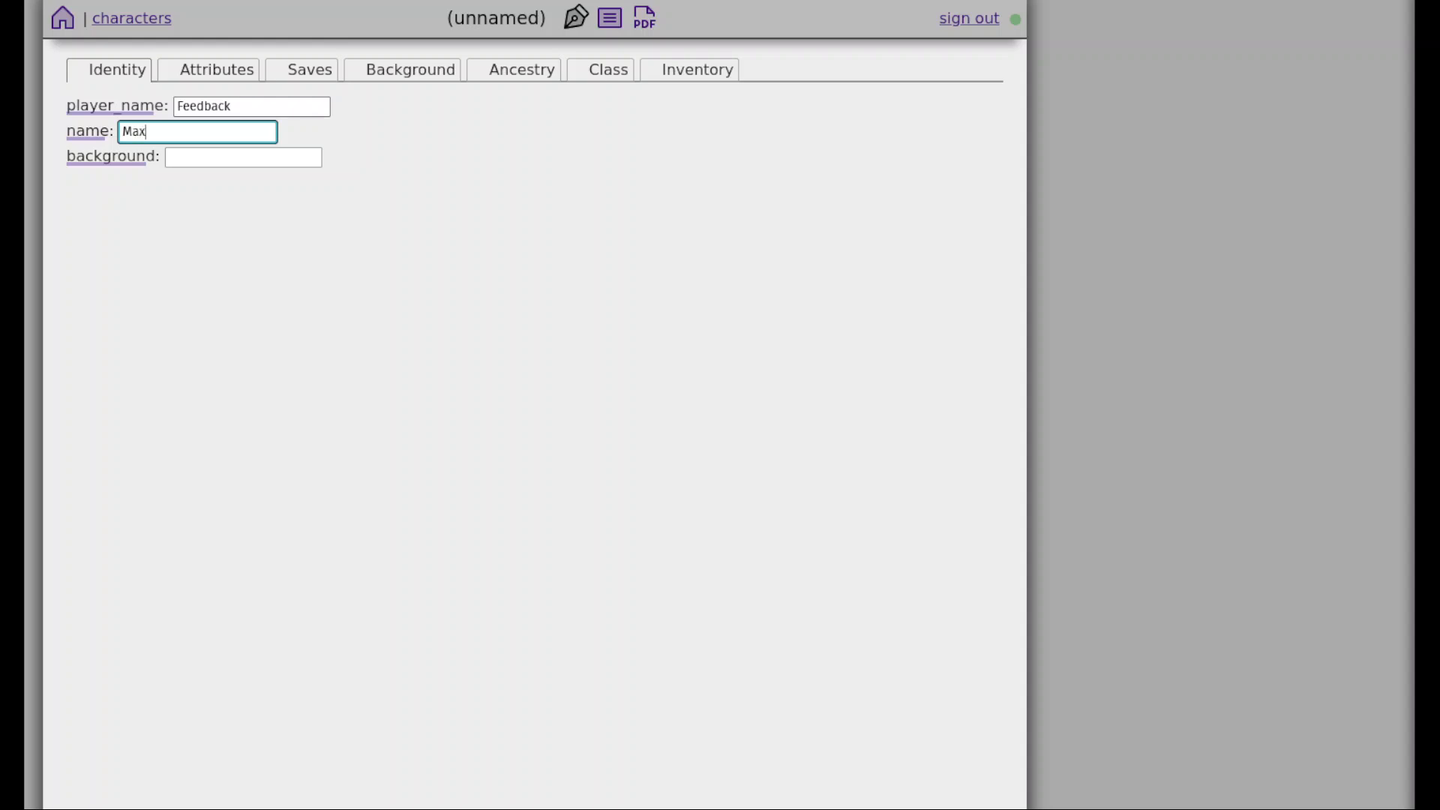
pyautogui.press('Tab')
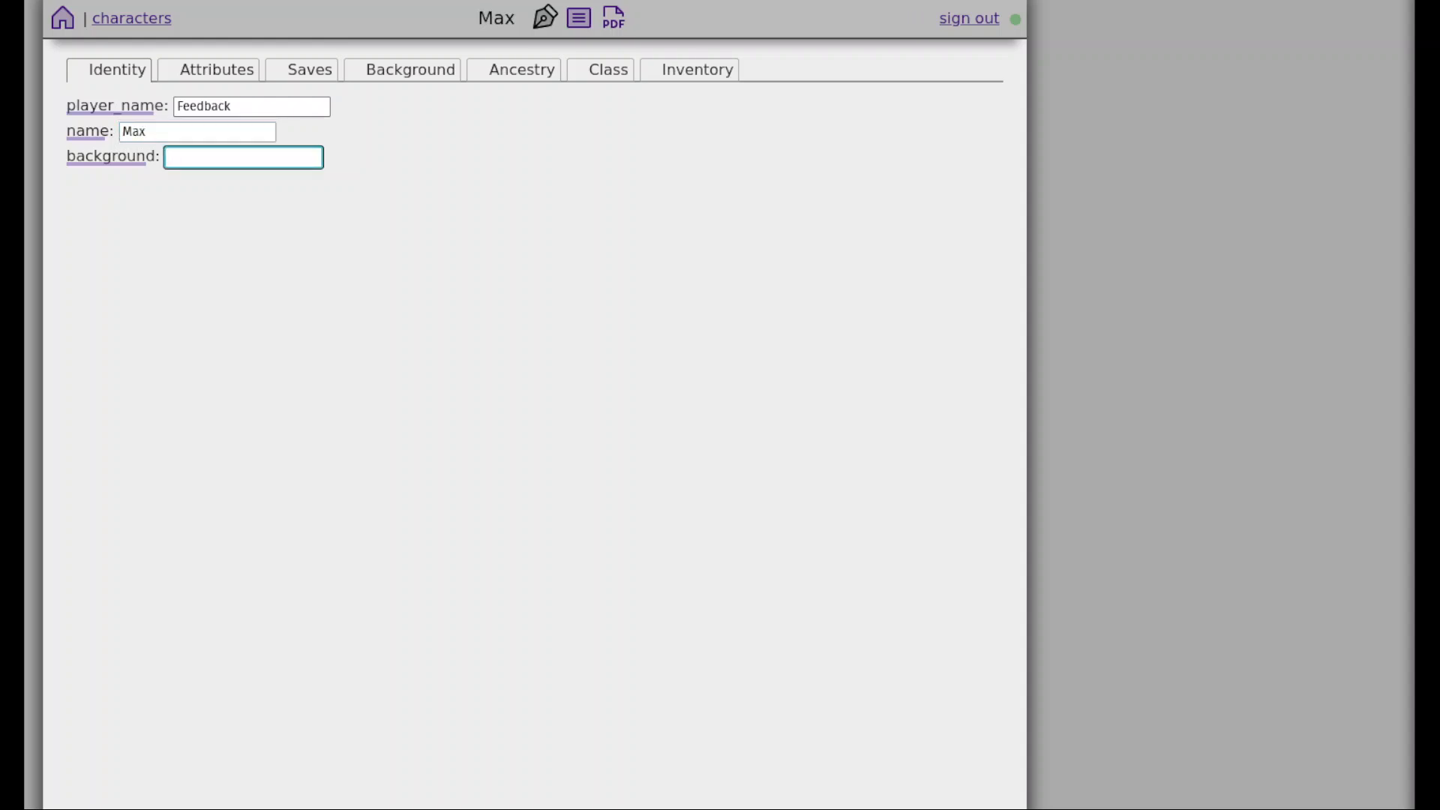
pyautogui.write('hacker')
pyautogui.press('Tab')
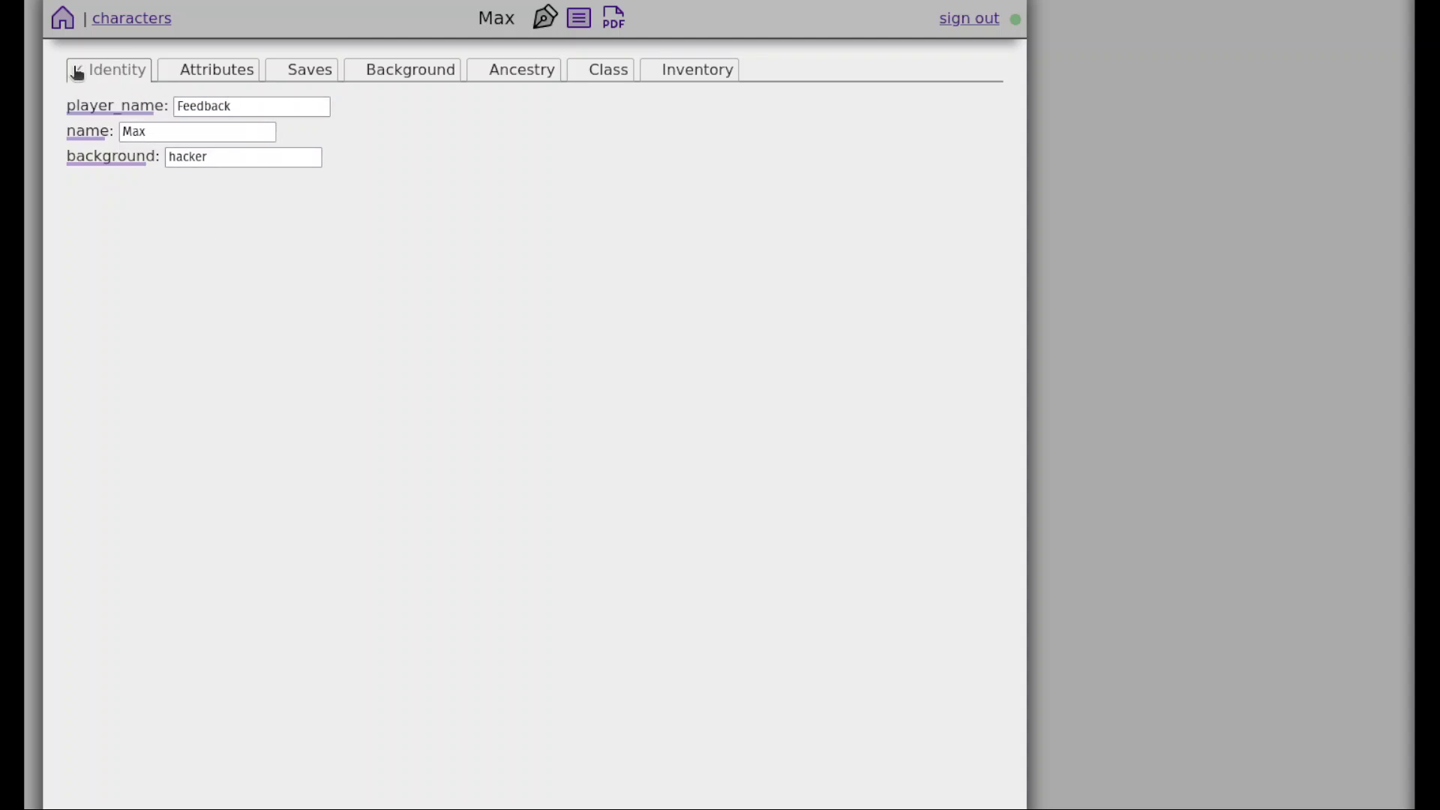
# Set agility to 3, intelligence to 1 and might to 2 on the Attributes tab
pyautogui.click(205, 72)
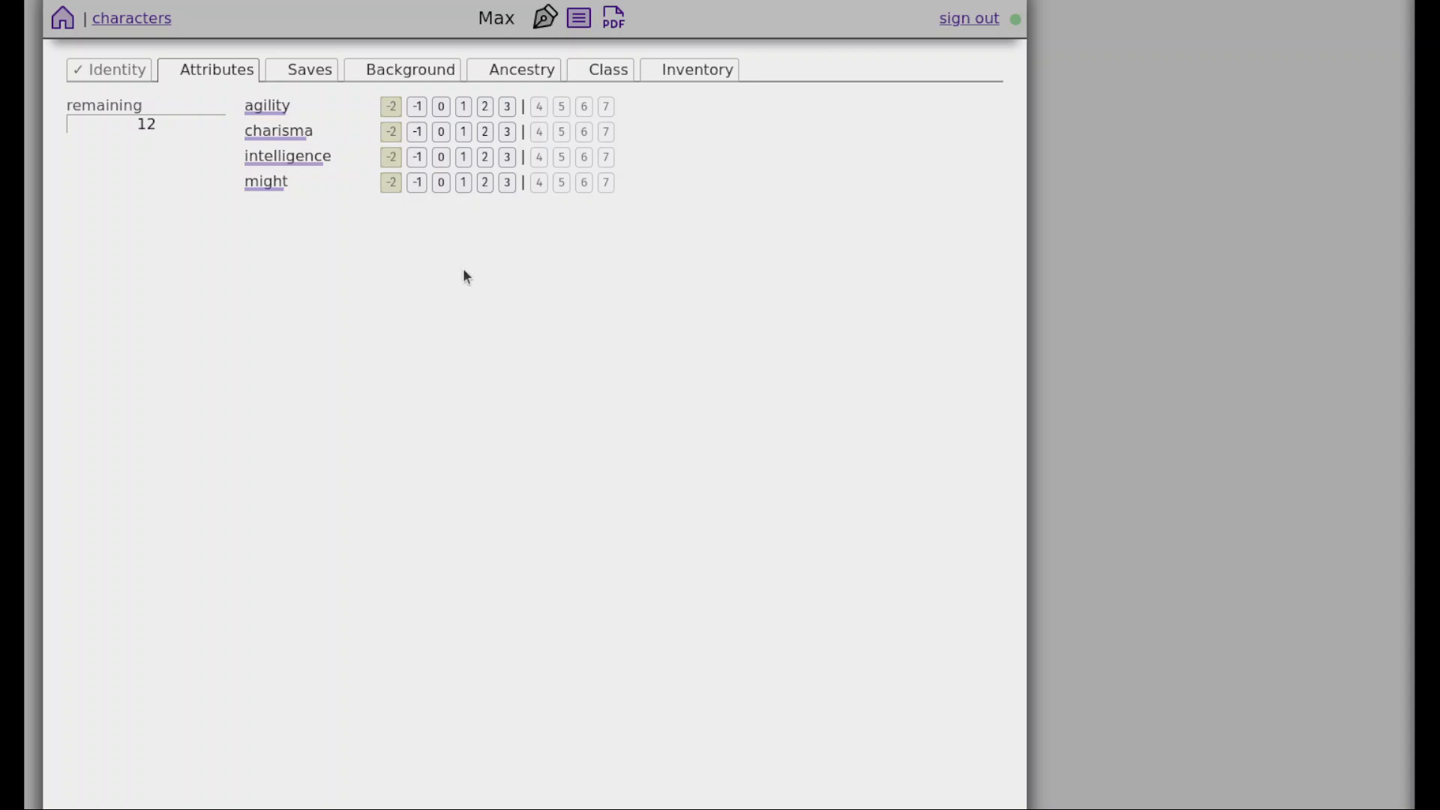
pyautogui.click(508, 108)
pyautogui.click(464, 158)
pyautogui.click(484, 183)
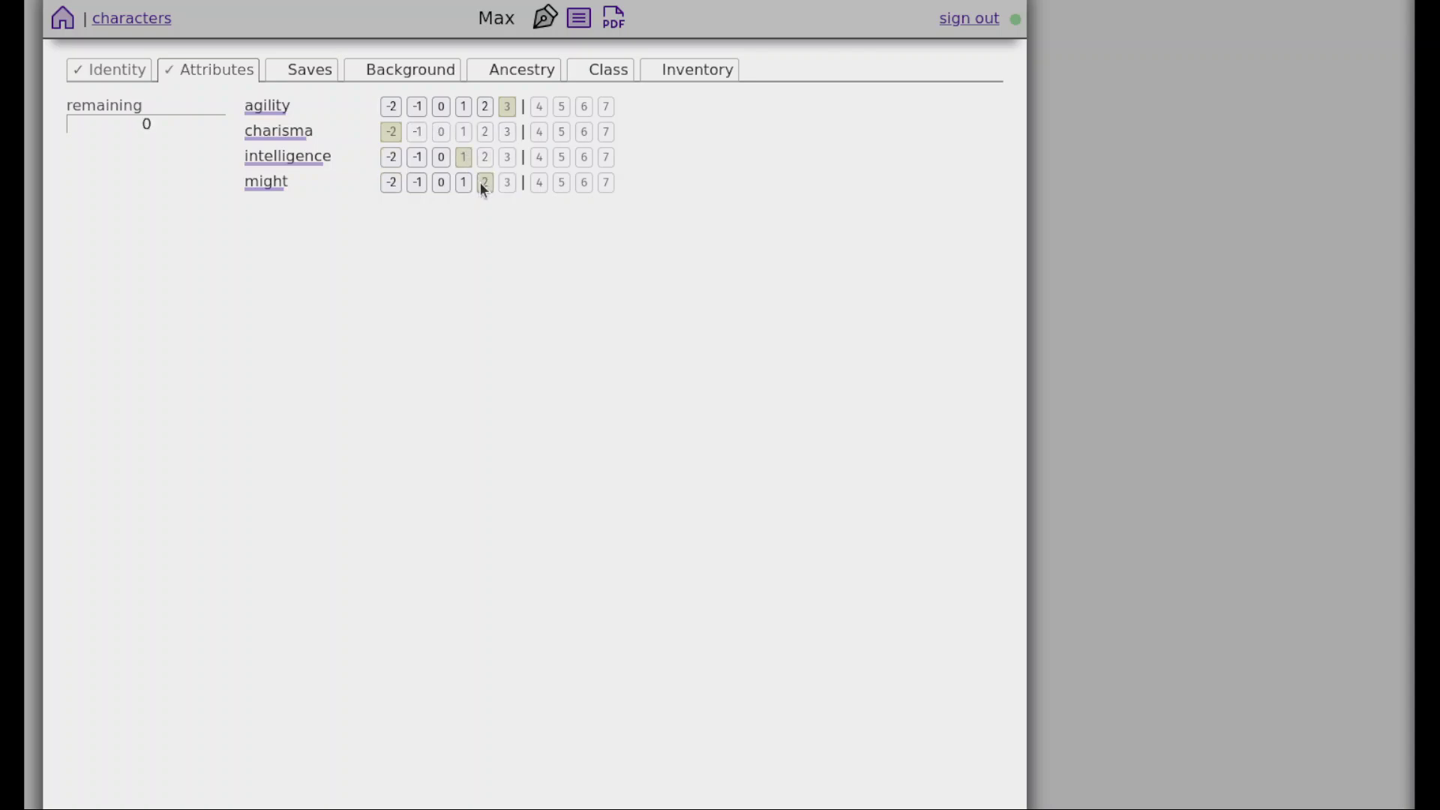
# Choose agility and charisma as Max's saves
pyautogui.click(299, 71)
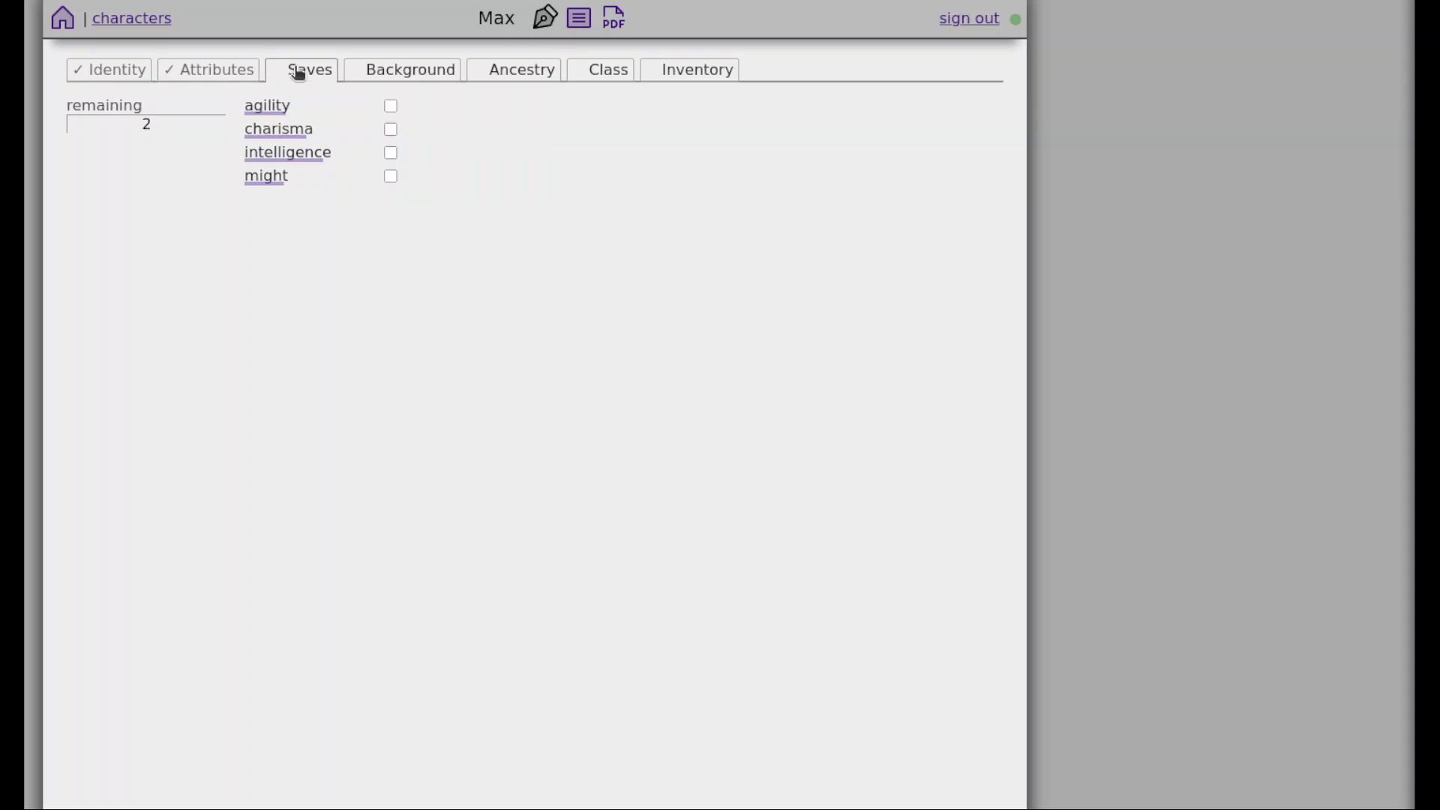
pyautogui.click(390, 106)
pyautogui.click(390, 129)
# Give Max rank 1 in animal, athletics and awareness, and read the skills explanation
pyautogui.click(398, 71)
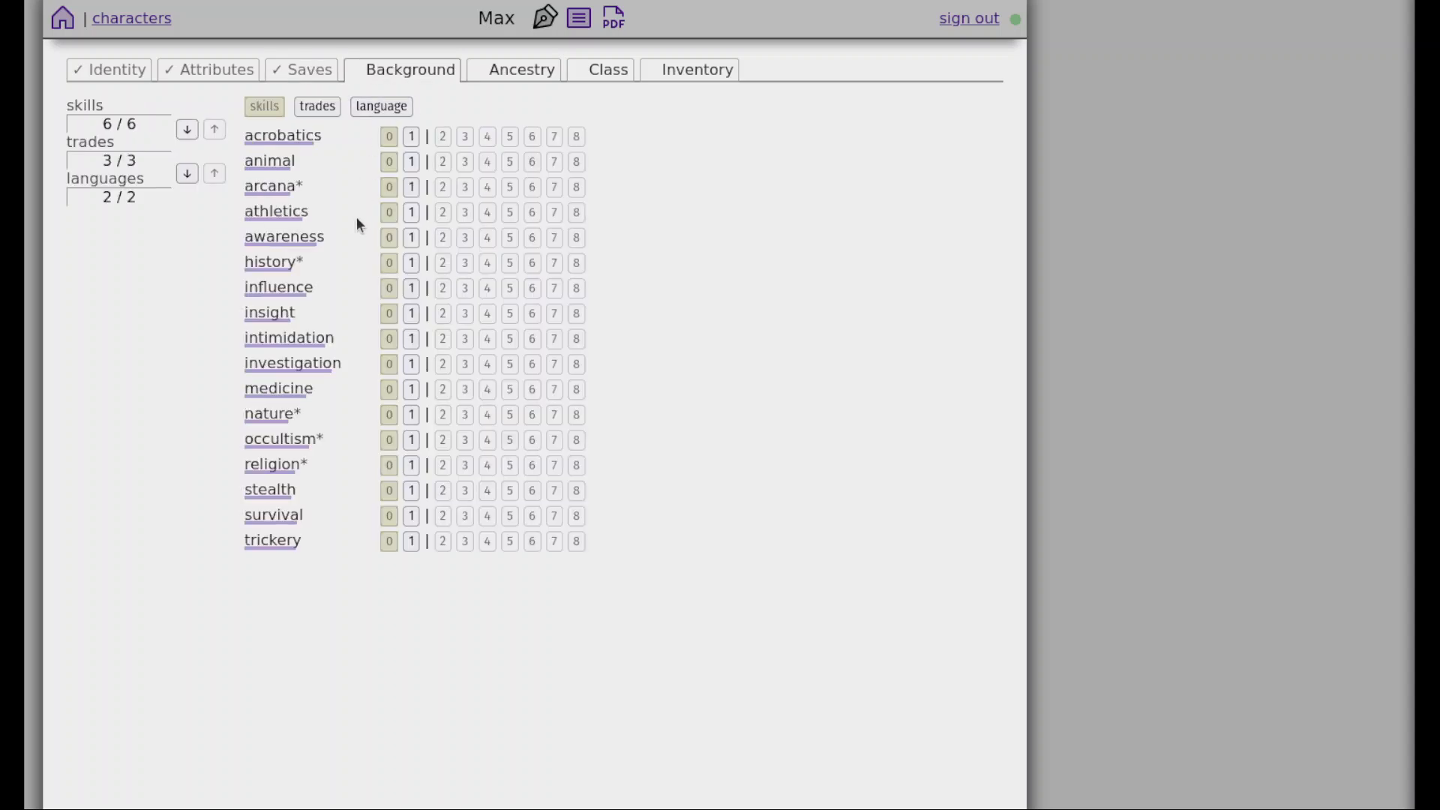
pyautogui.click(410, 162)
pyautogui.click(412, 213)
pyautogui.click(412, 239)
pyautogui.click(266, 218)
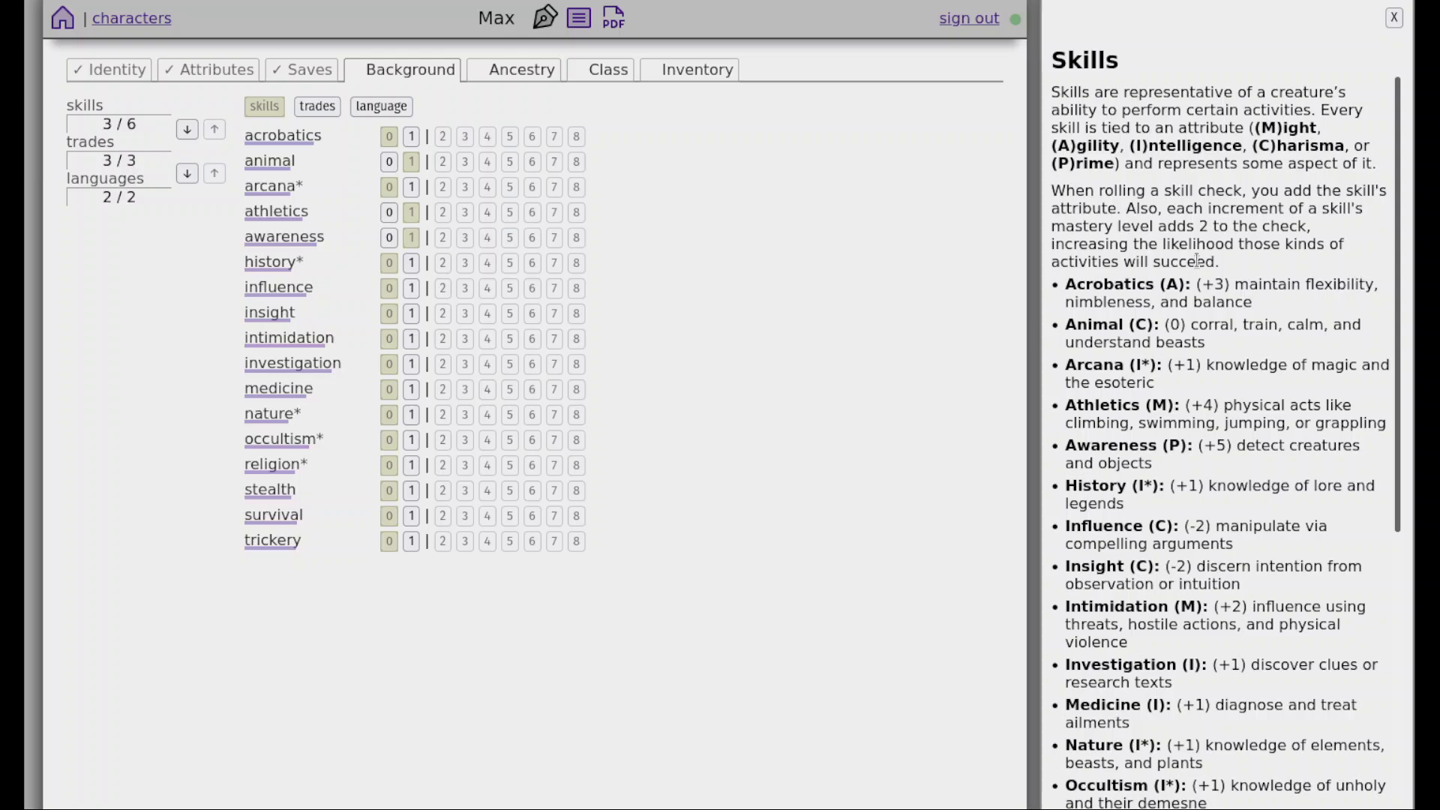
pyautogui.scroll(-5, 1198, 260)
pyautogui.scroll(6, 1197, 260)
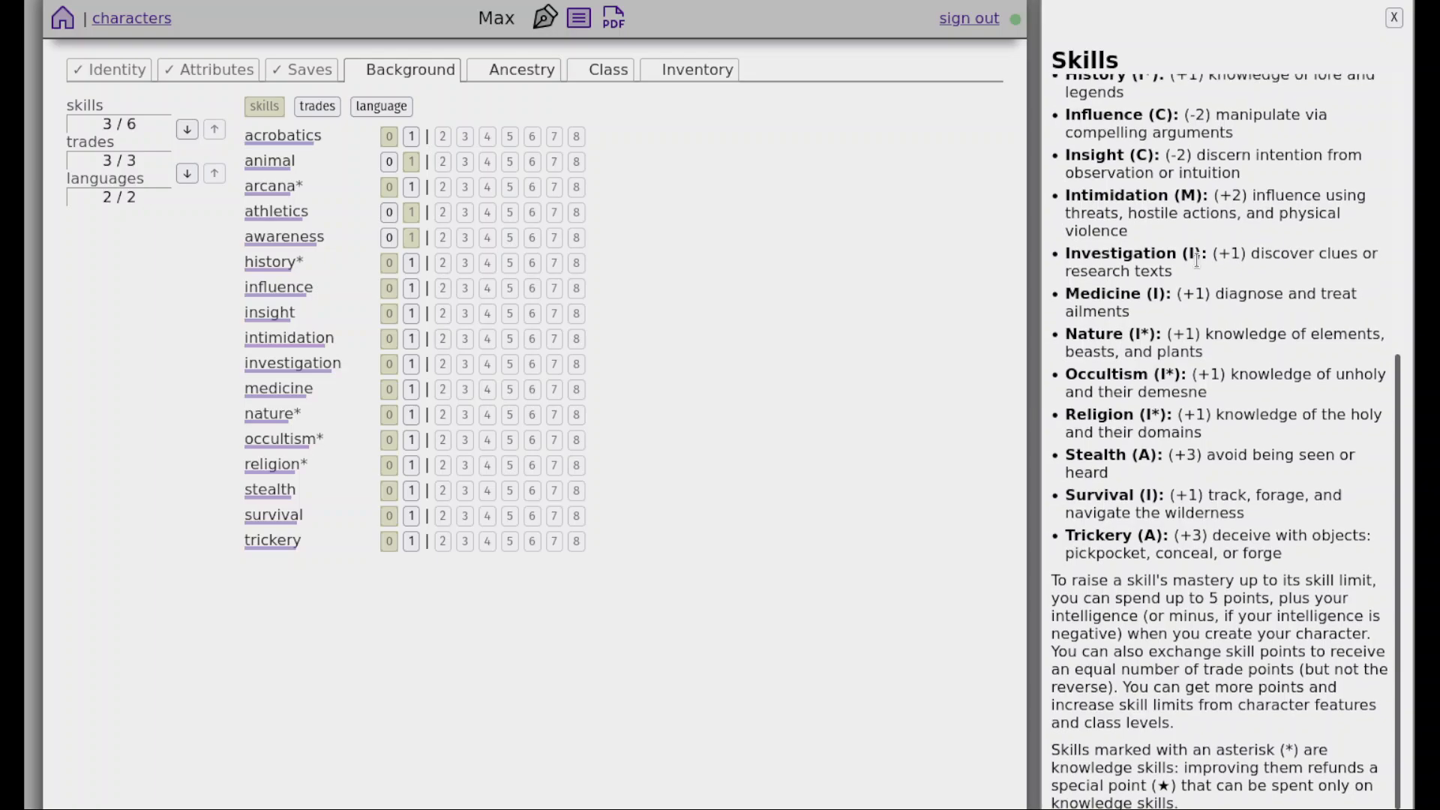
pyautogui.scroll(-1, 1196, 259)
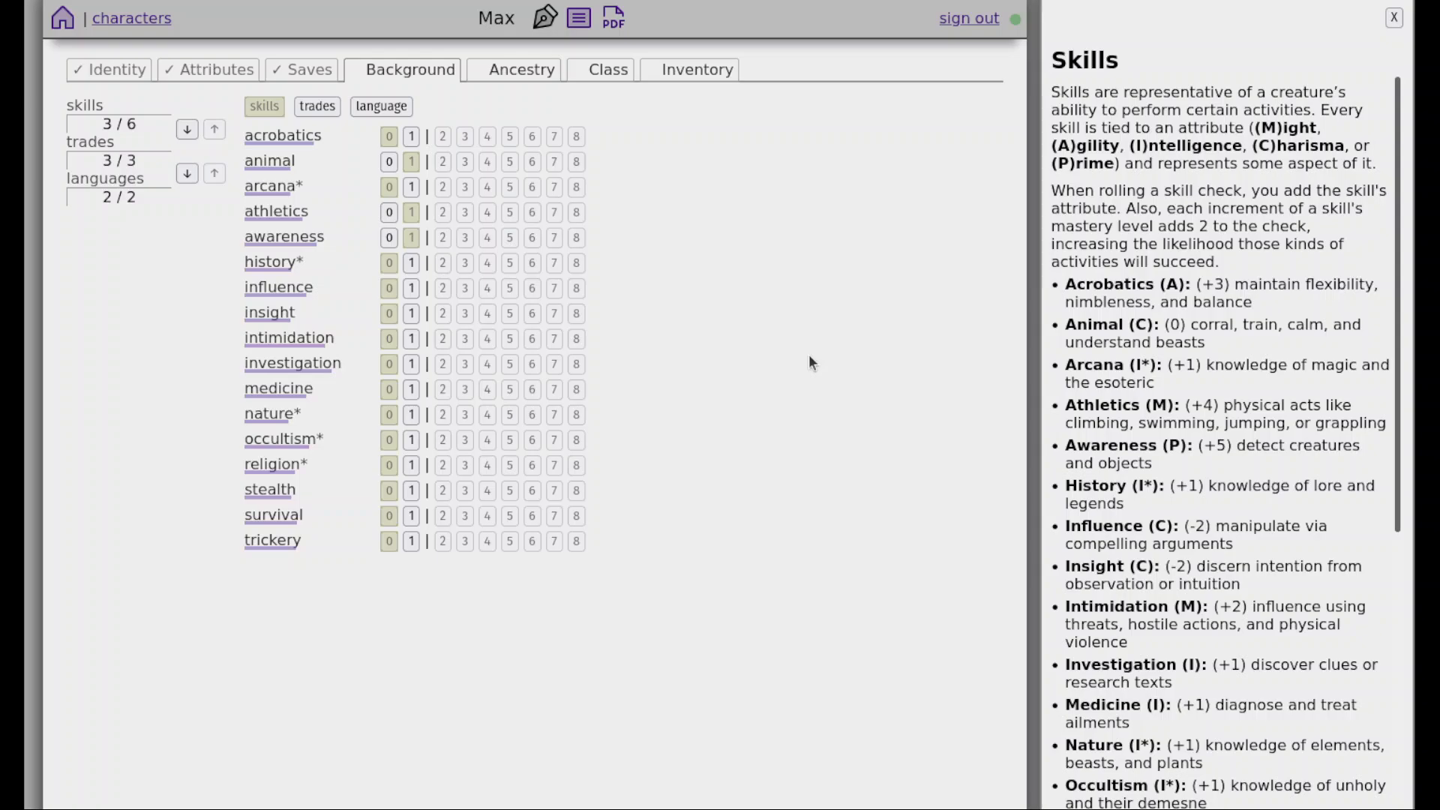
pyautogui.scroll(-5, 1190, 437)
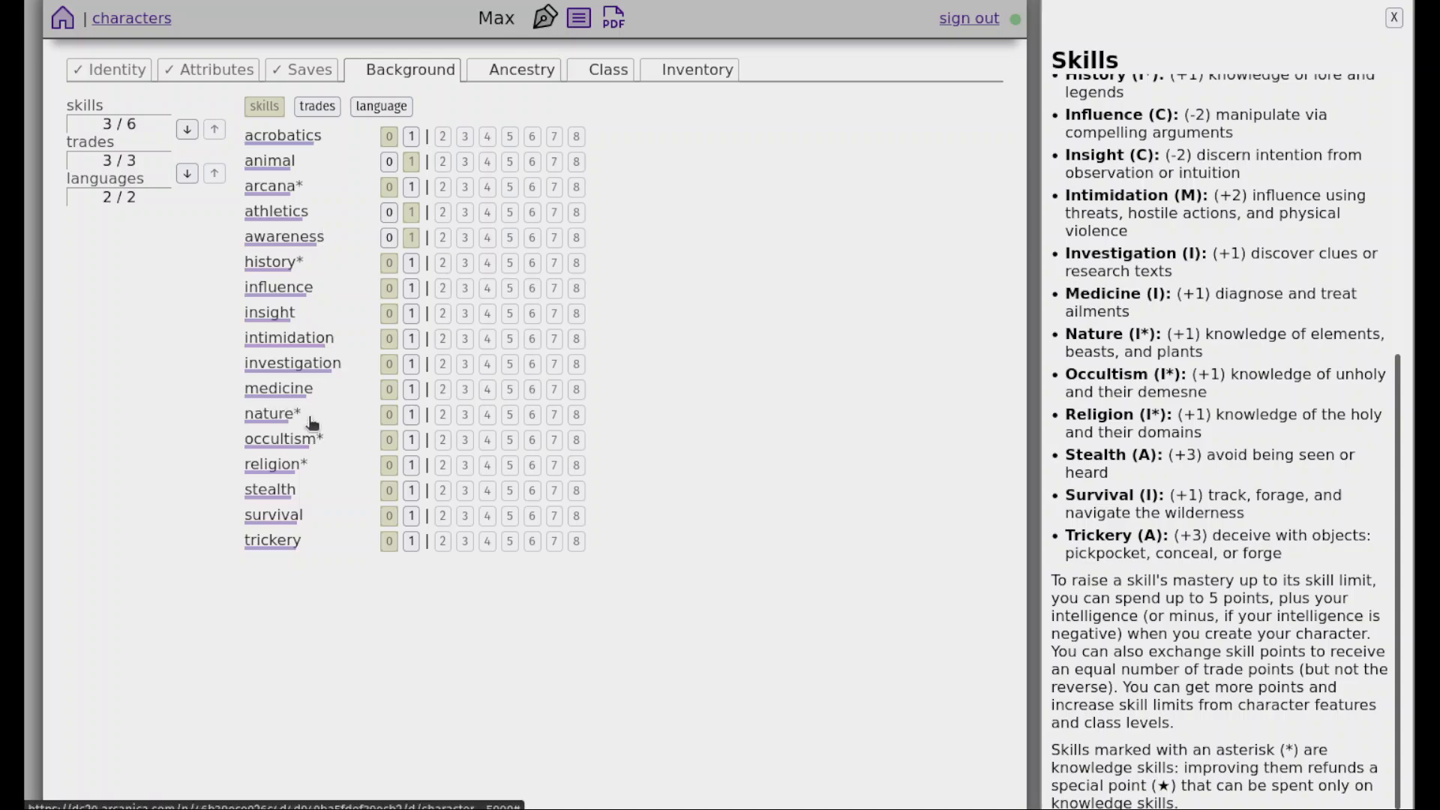
# Add rank 1 in nature, religion and trickery, then convert the last skill point into a trade point
pyautogui.click(411, 415)
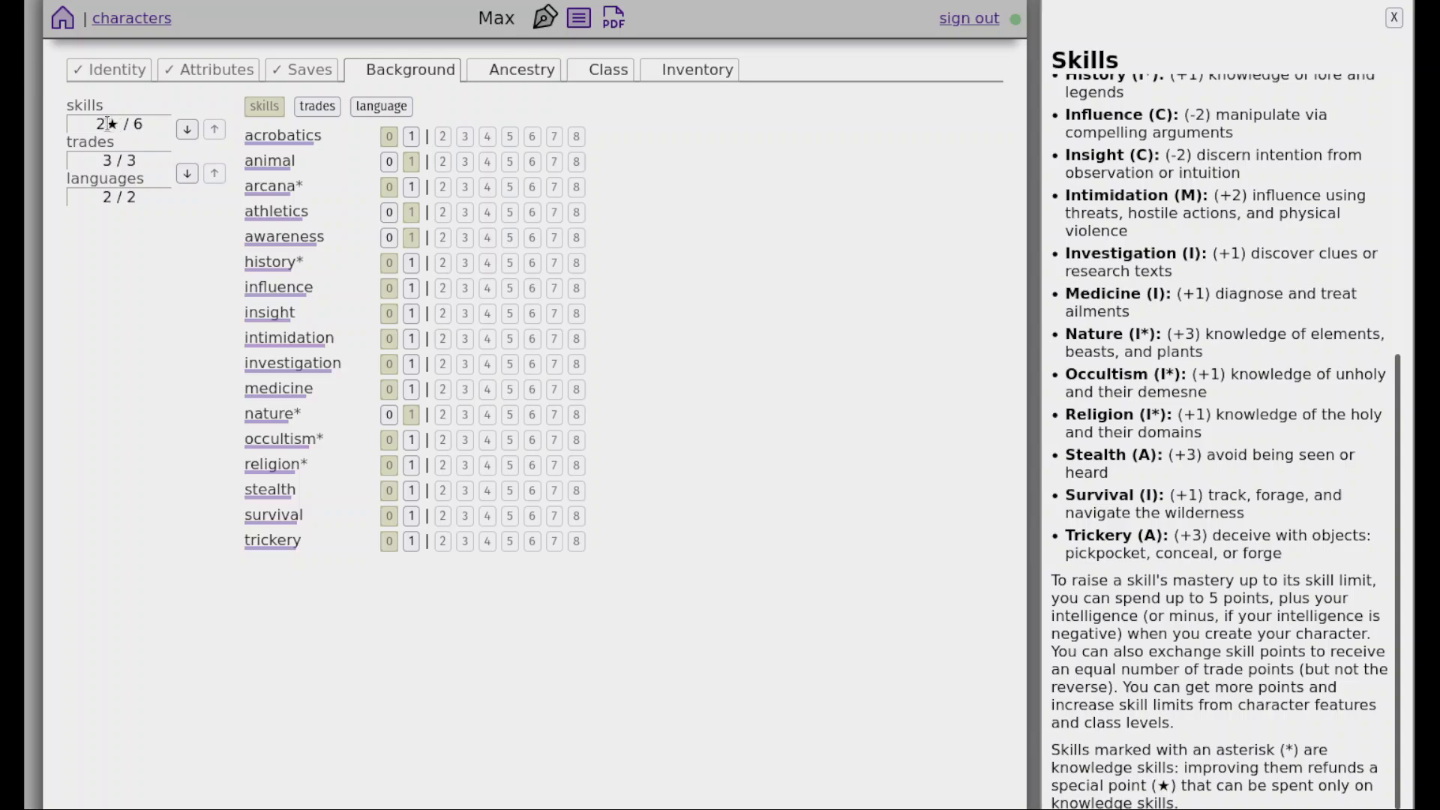
pyautogui.click(412, 466)
pyautogui.click(411, 542)
pyautogui.click(188, 129)
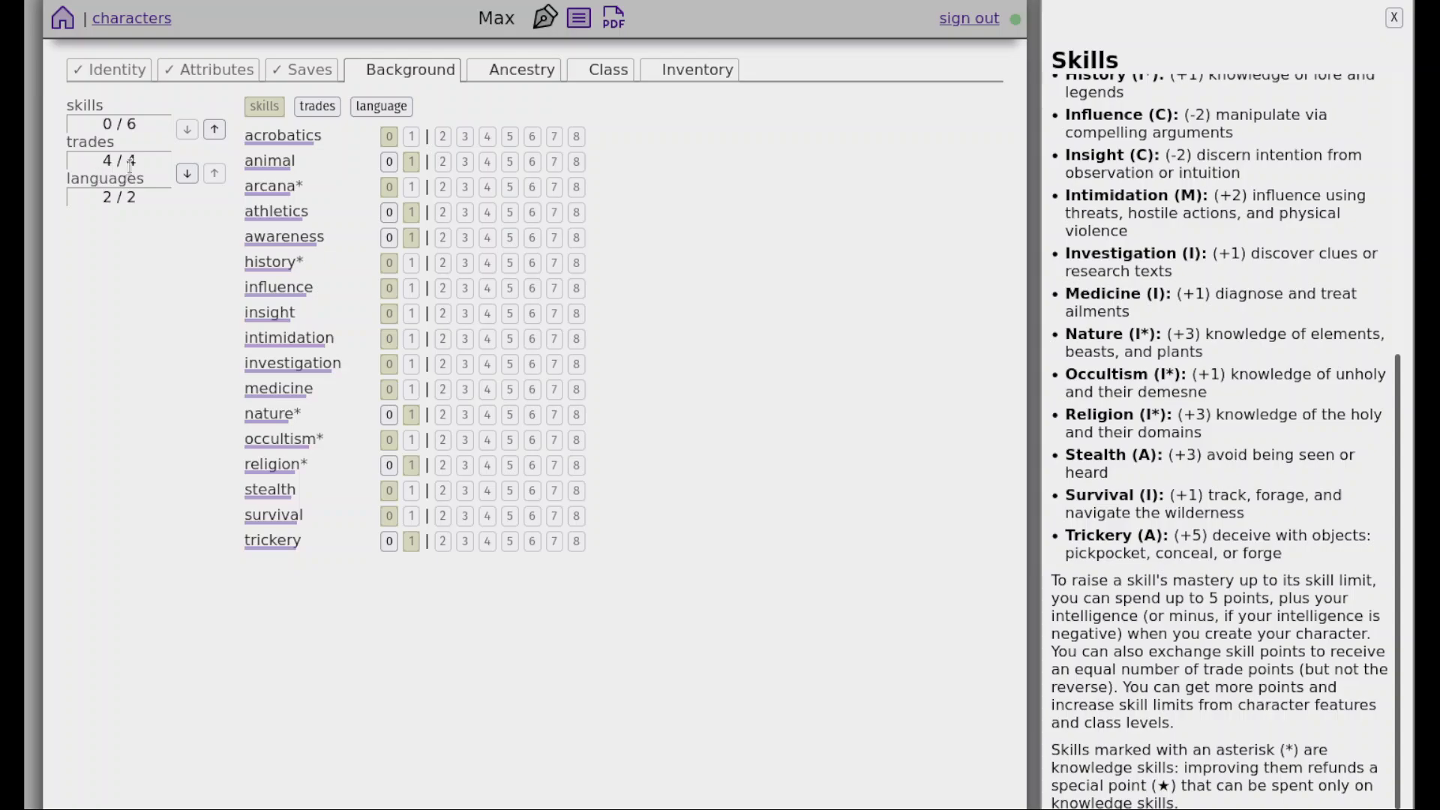
# Give Max rank 1 trades in alchemy, gaming, theatre and vehicles
pyautogui.click(320, 106)
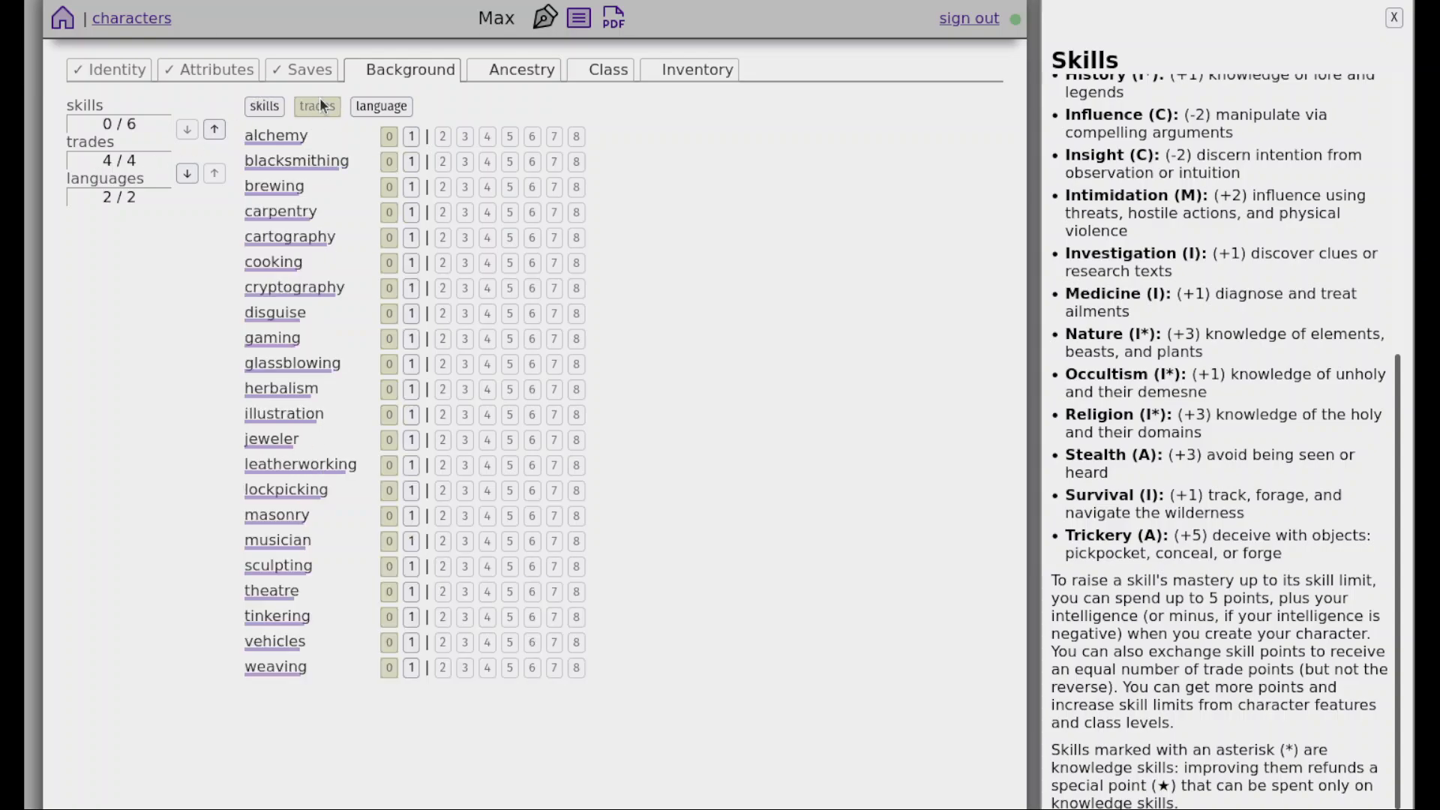
pyautogui.click(411, 138)
pyautogui.click(411, 338)
pyautogui.click(411, 591)
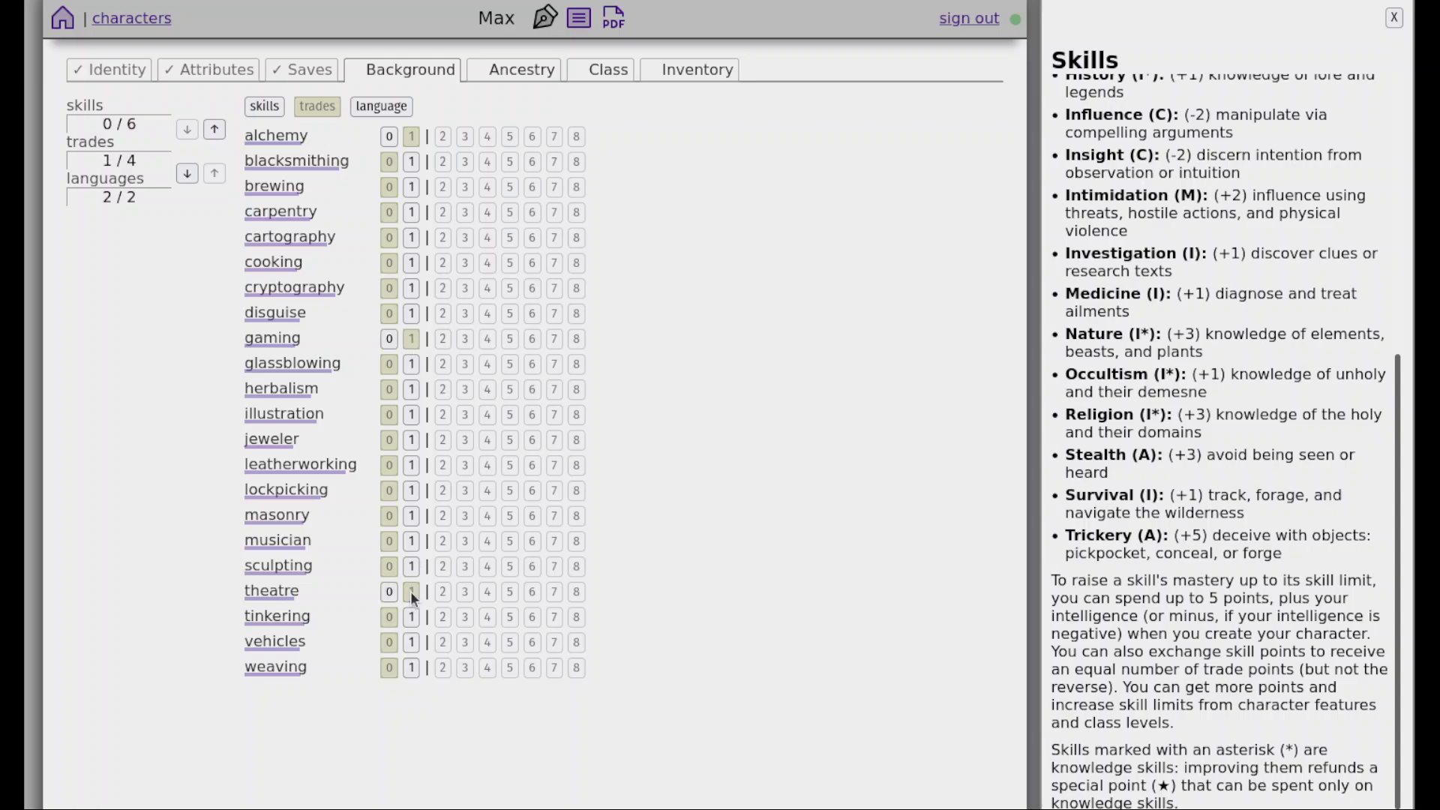
pyautogui.click(412, 642)
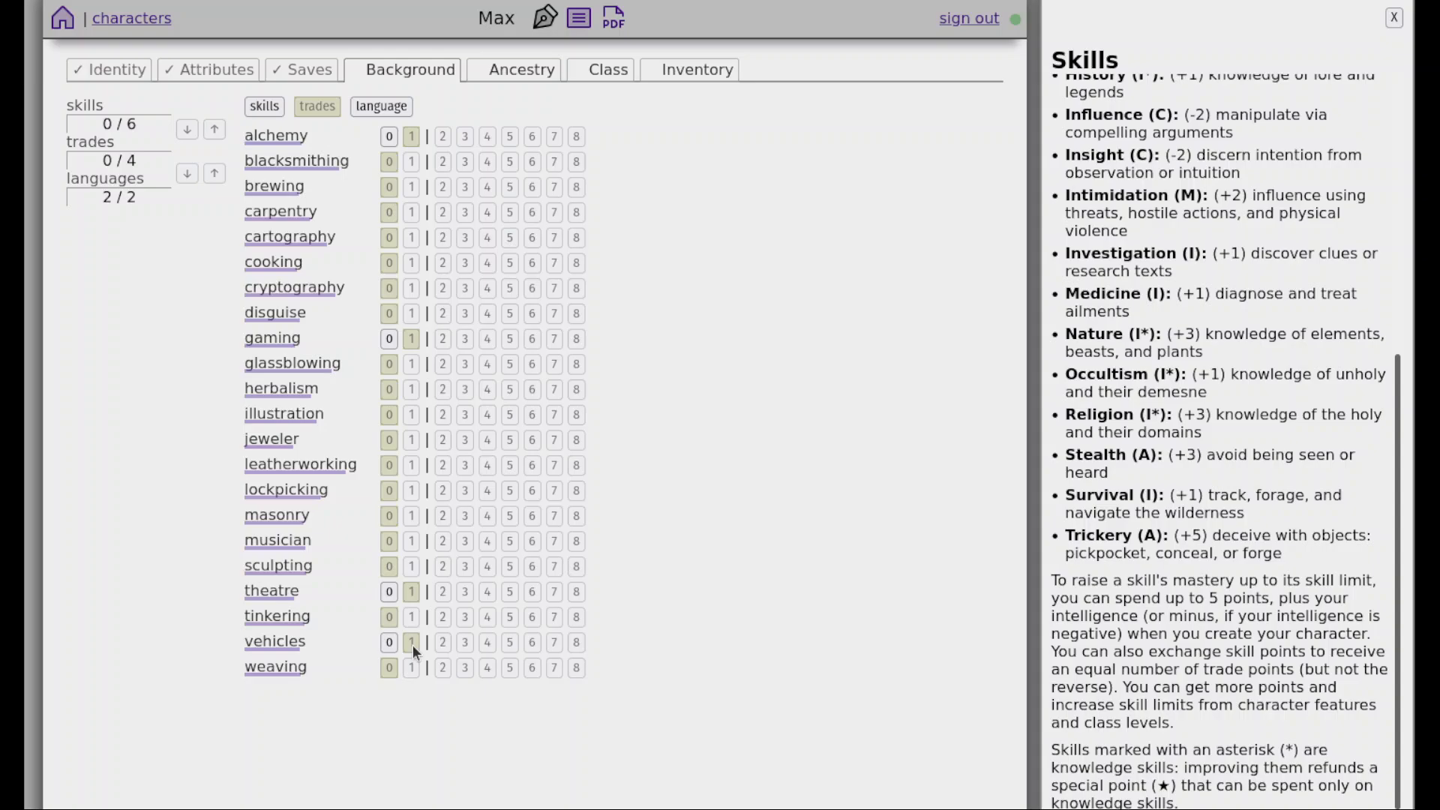
pyautogui.click(261, 651)
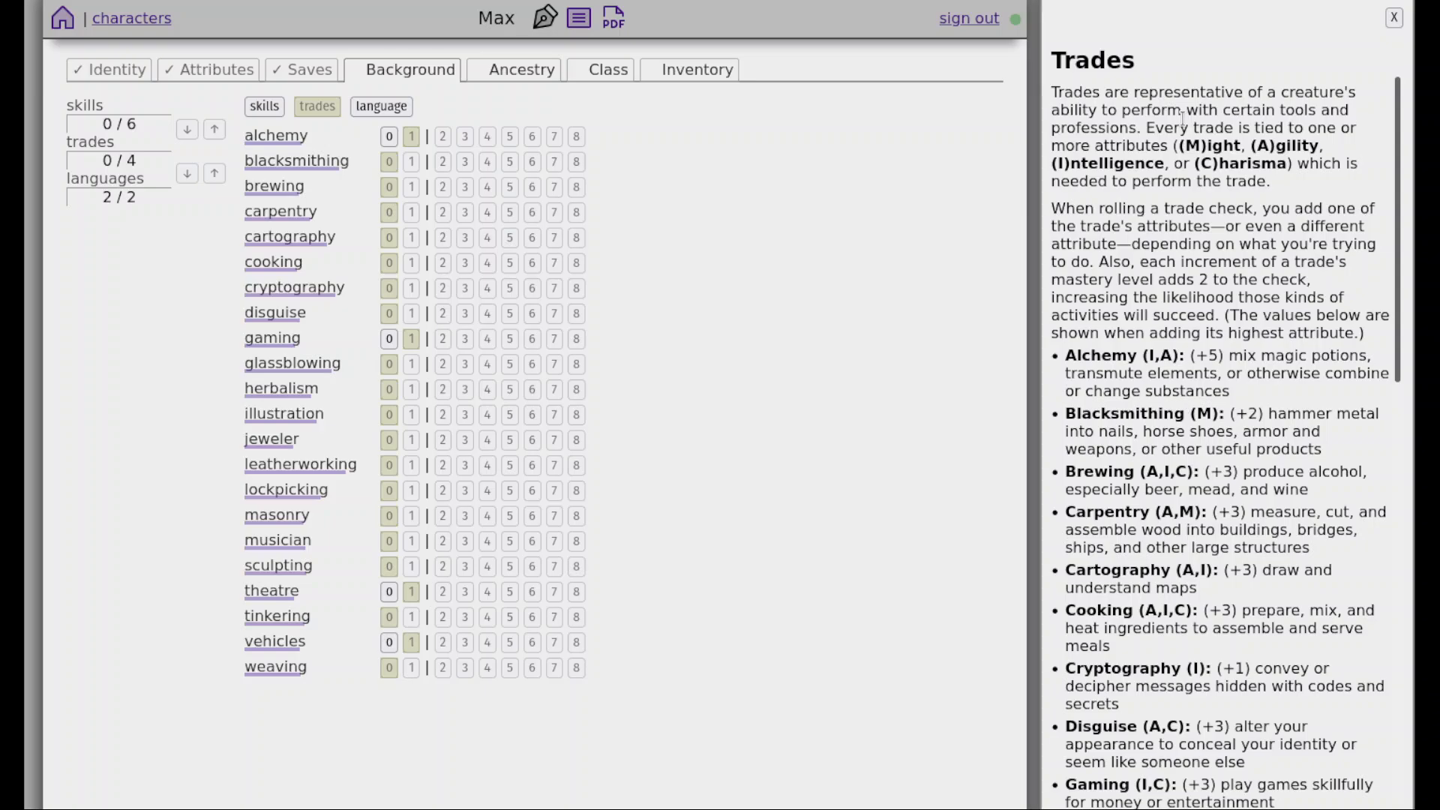
pyautogui.click(1394, 17)
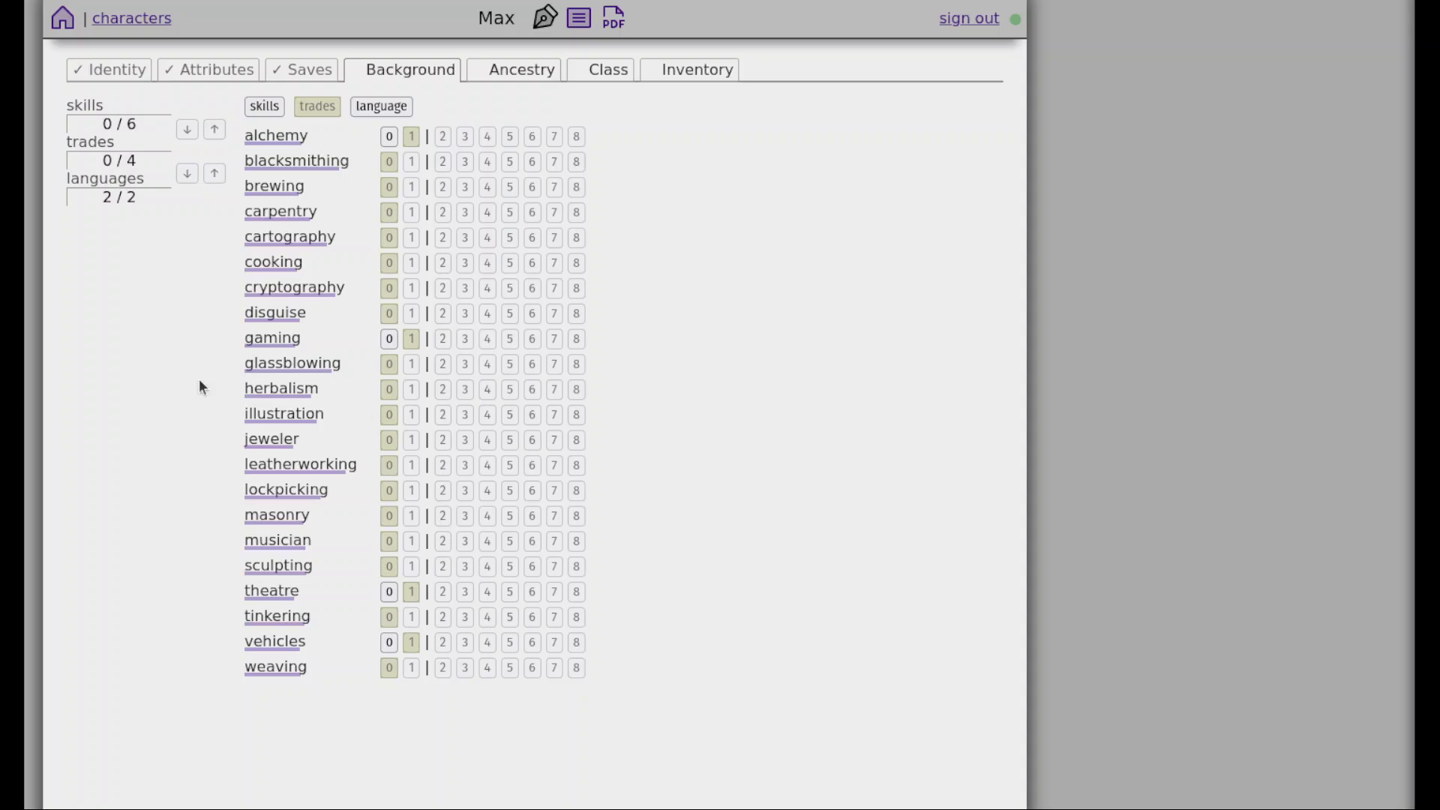
# Add limited Dwarven and Halfling languages
pyautogui.click(381, 109)
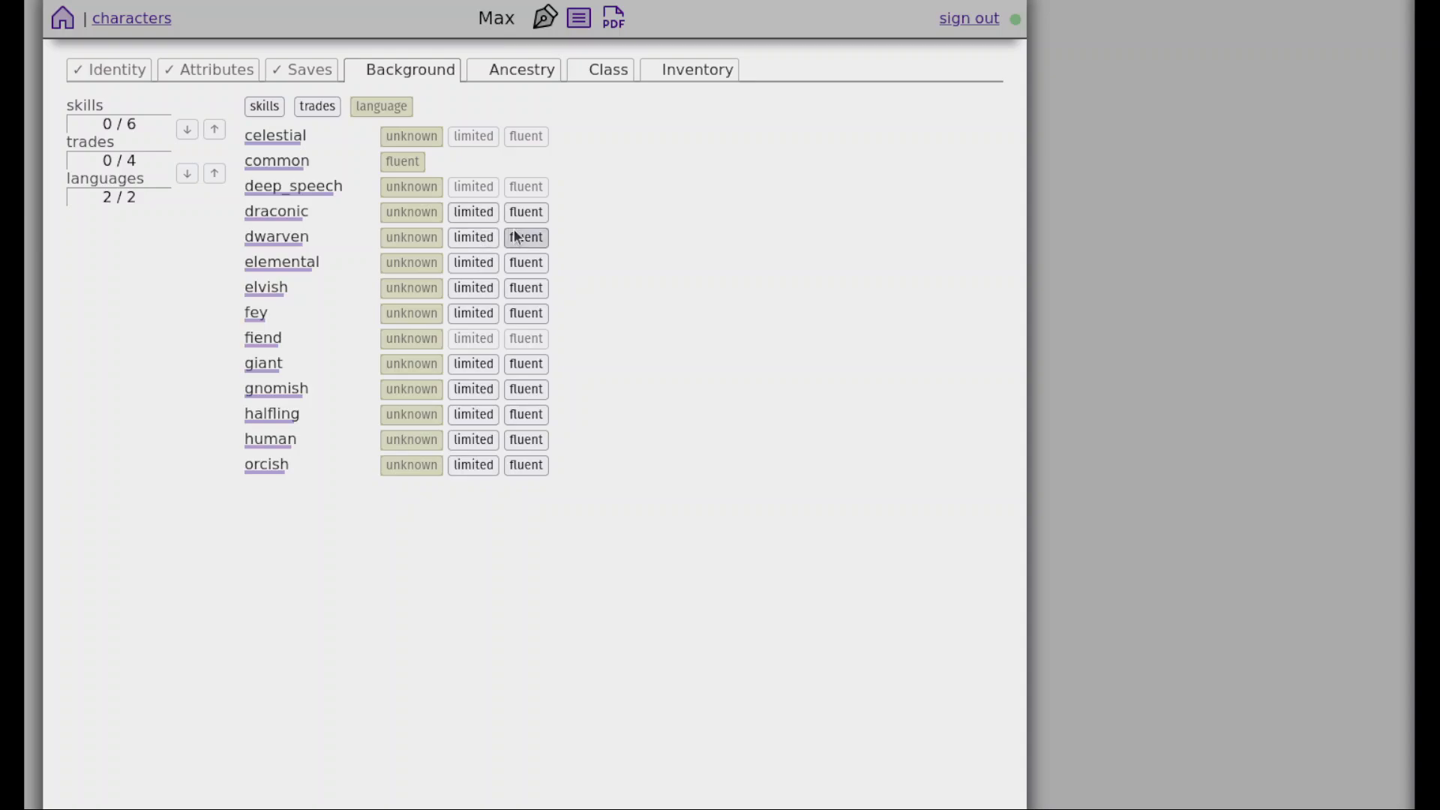
pyautogui.click(470, 237)
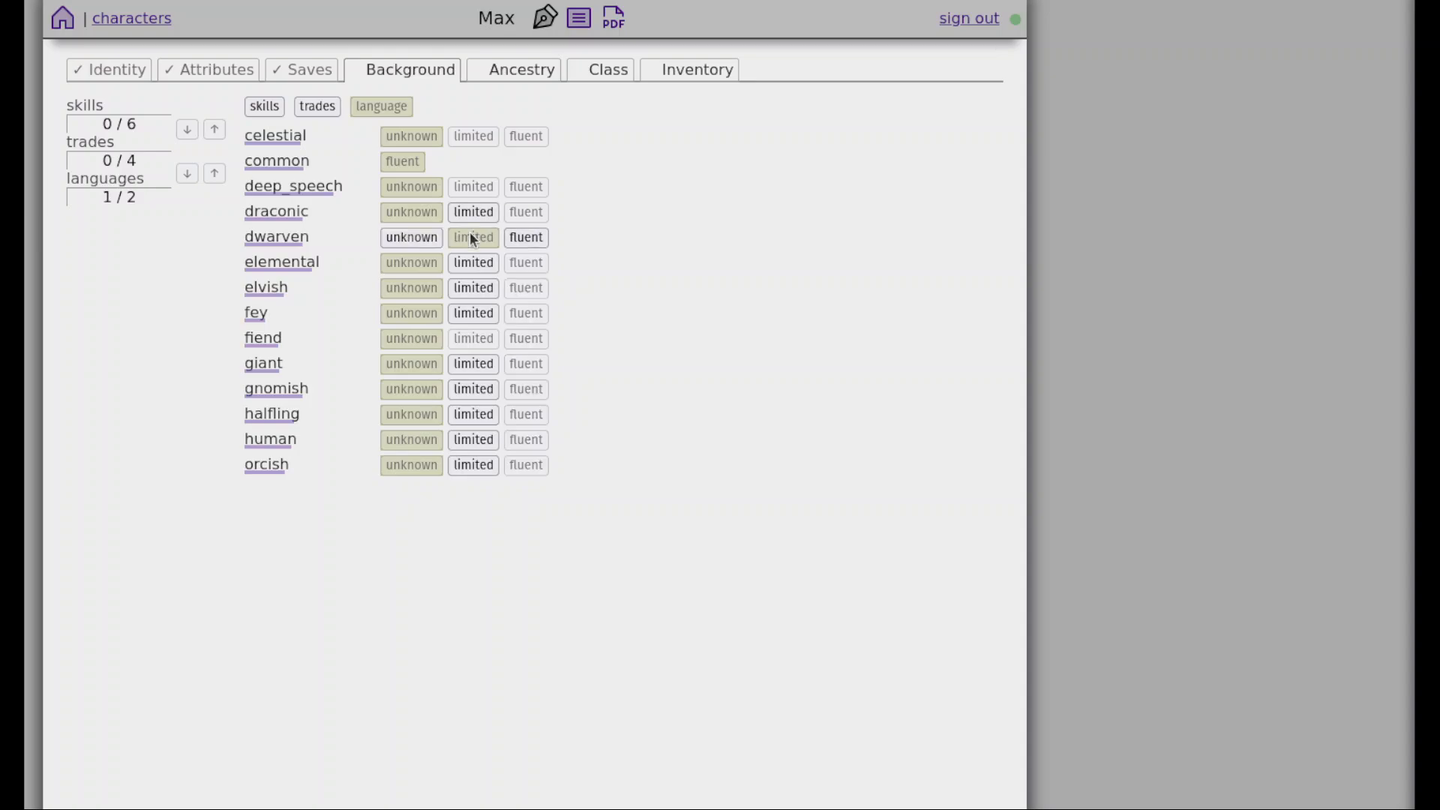
pyautogui.click(477, 417)
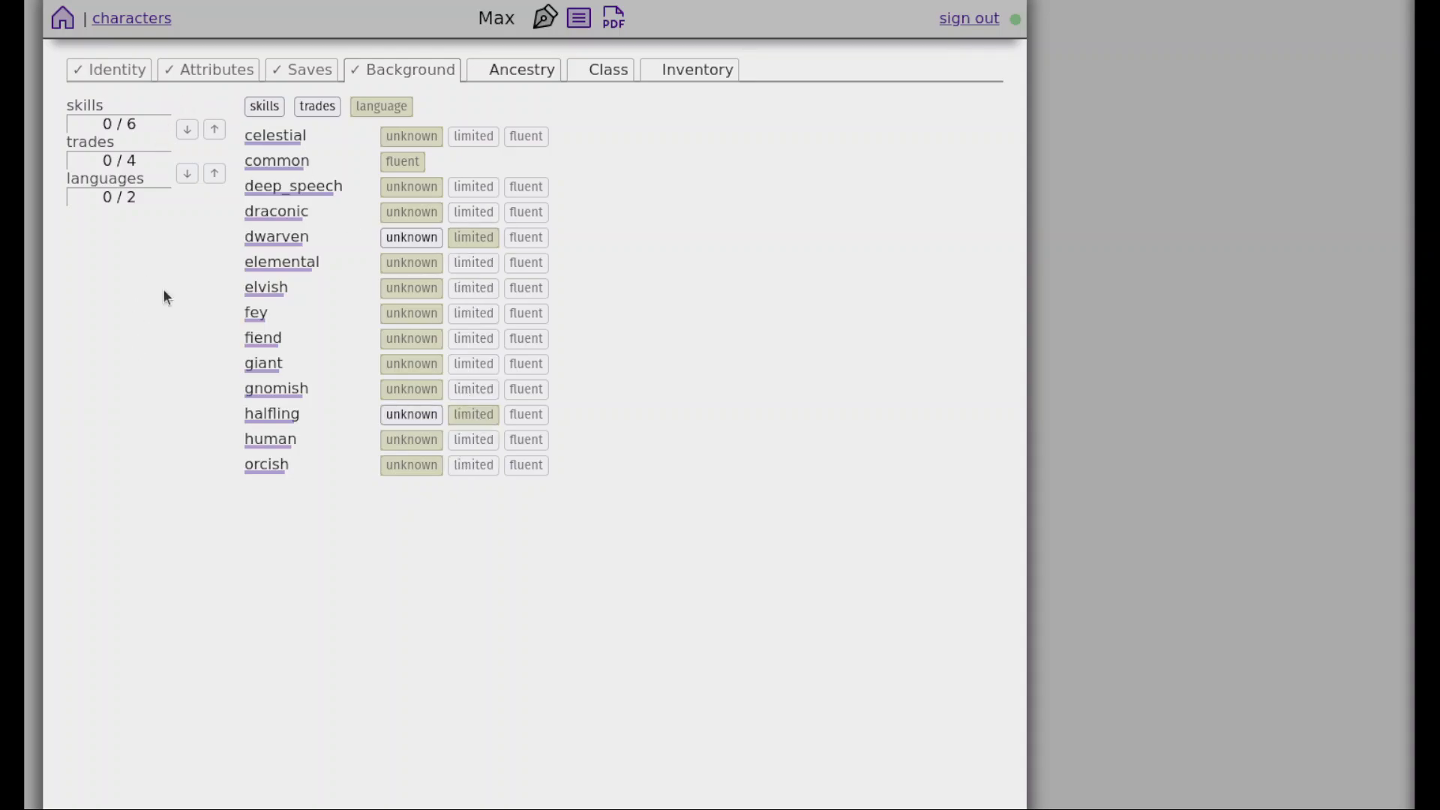
# Compare the ancestry traits and choose human as Max's ancestry
pyautogui.click(508, 71)
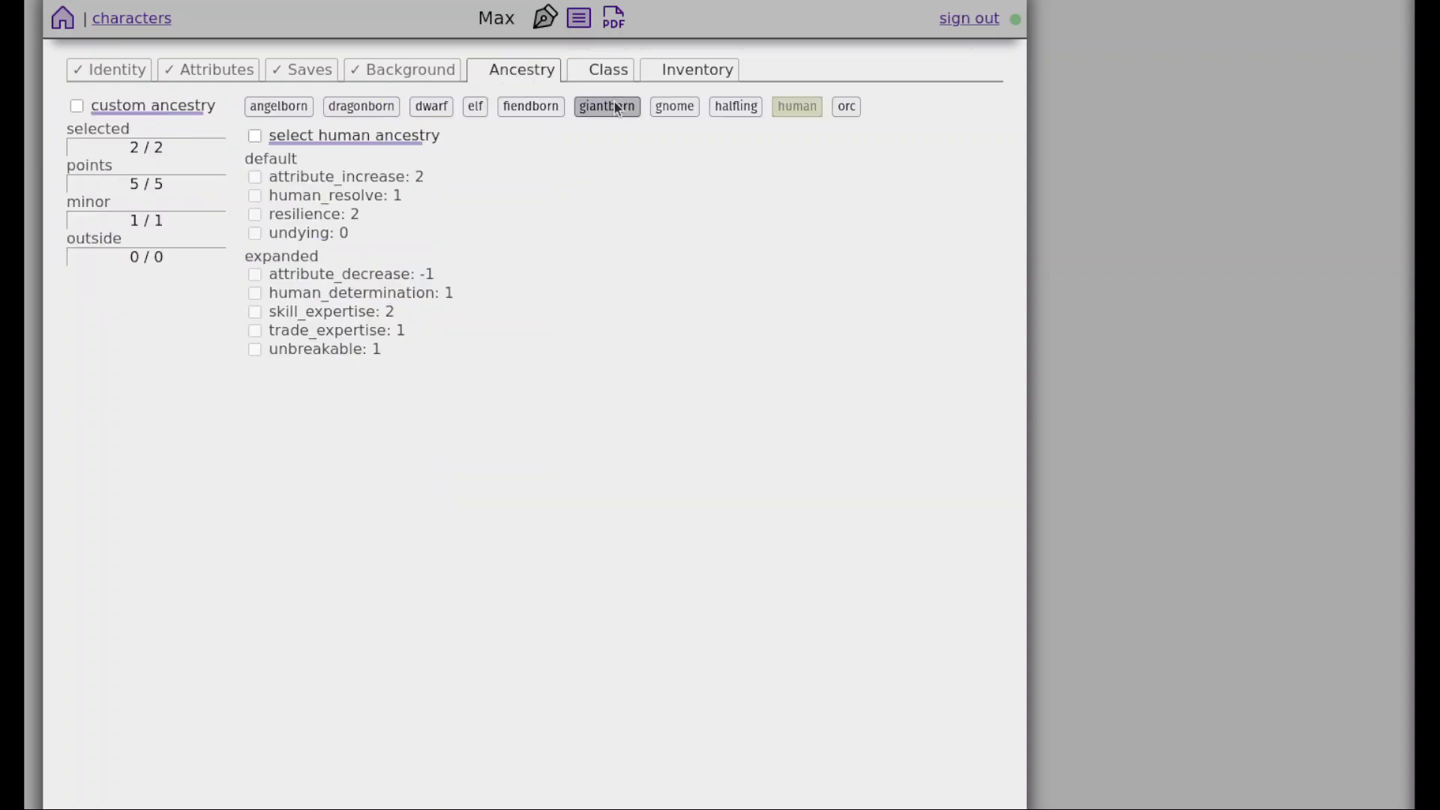
pyautogui.click(608, 106)
pyautogui.click(546, 113)
pyautogui.click(470, 108)
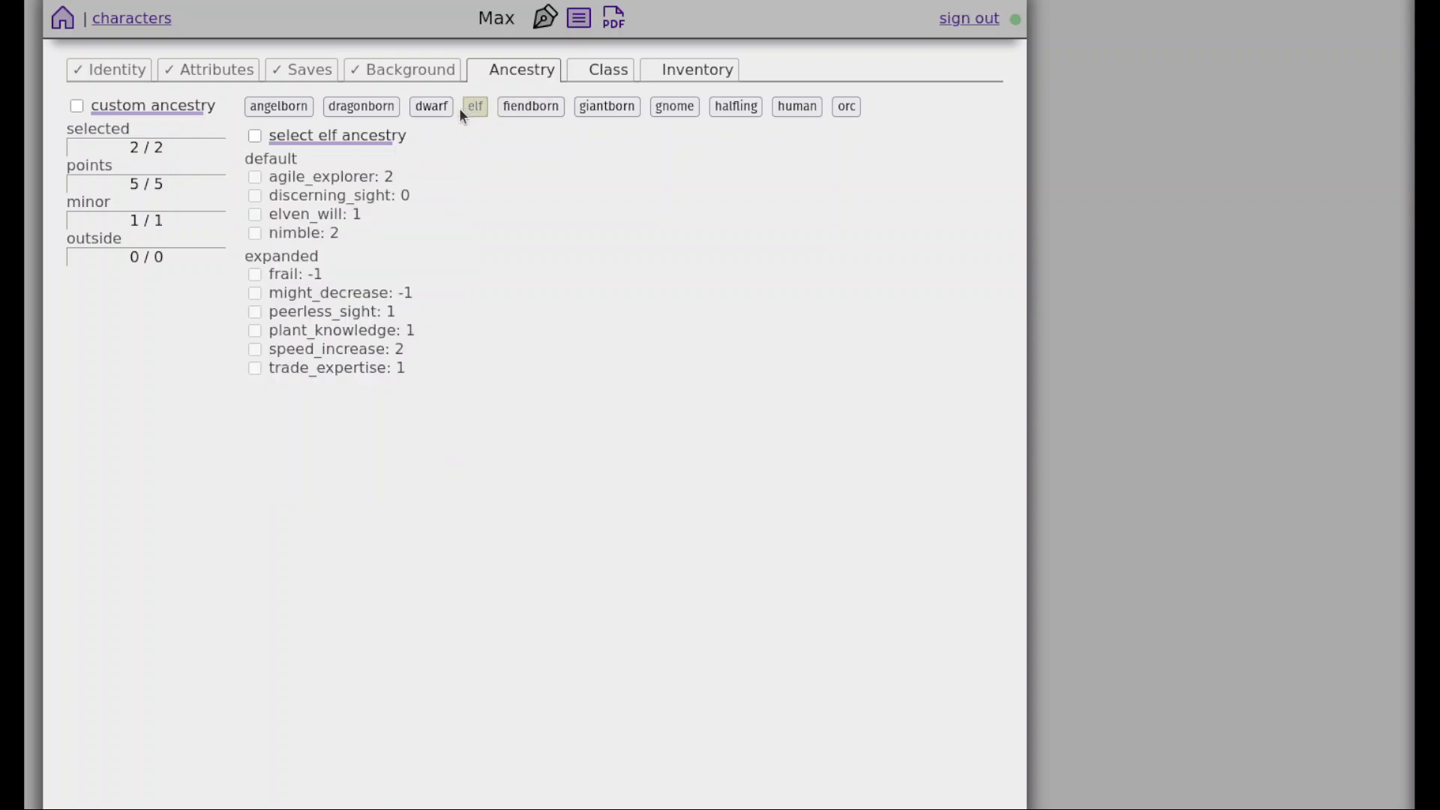
pyautogui.click(367, 106)
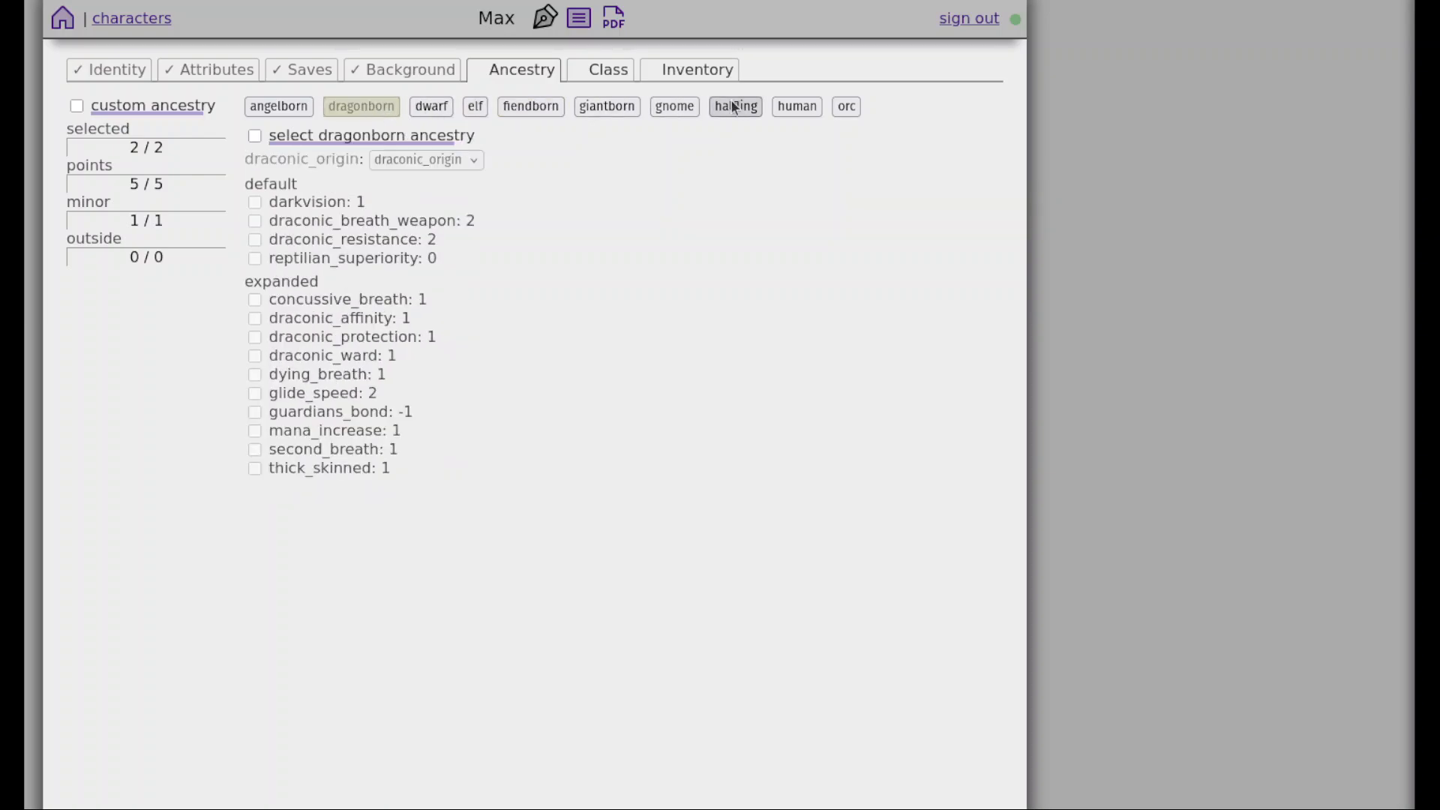
pyautogui.click(733, 106)
pyautogui.click(796, 107)
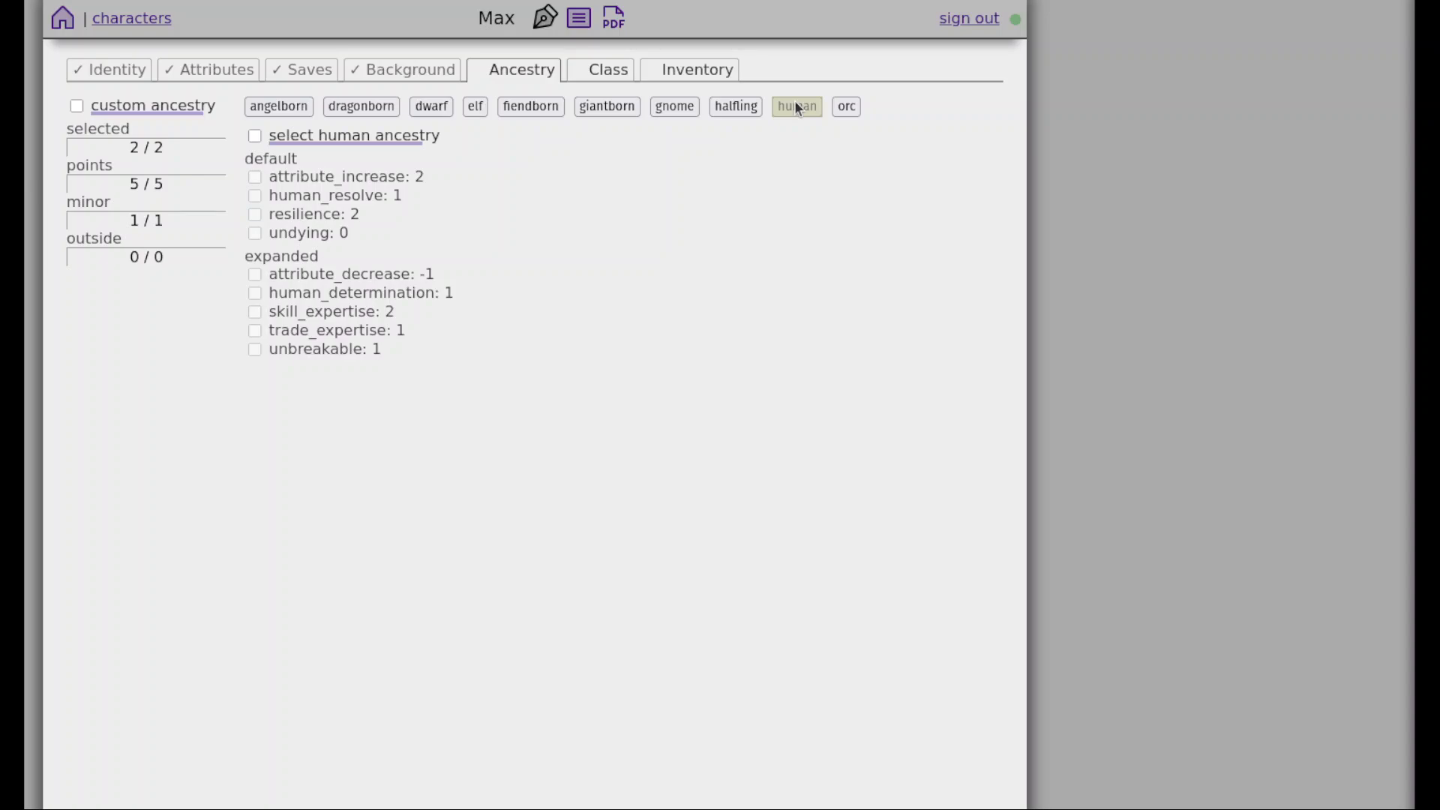
pyautogui.click(255, 136)
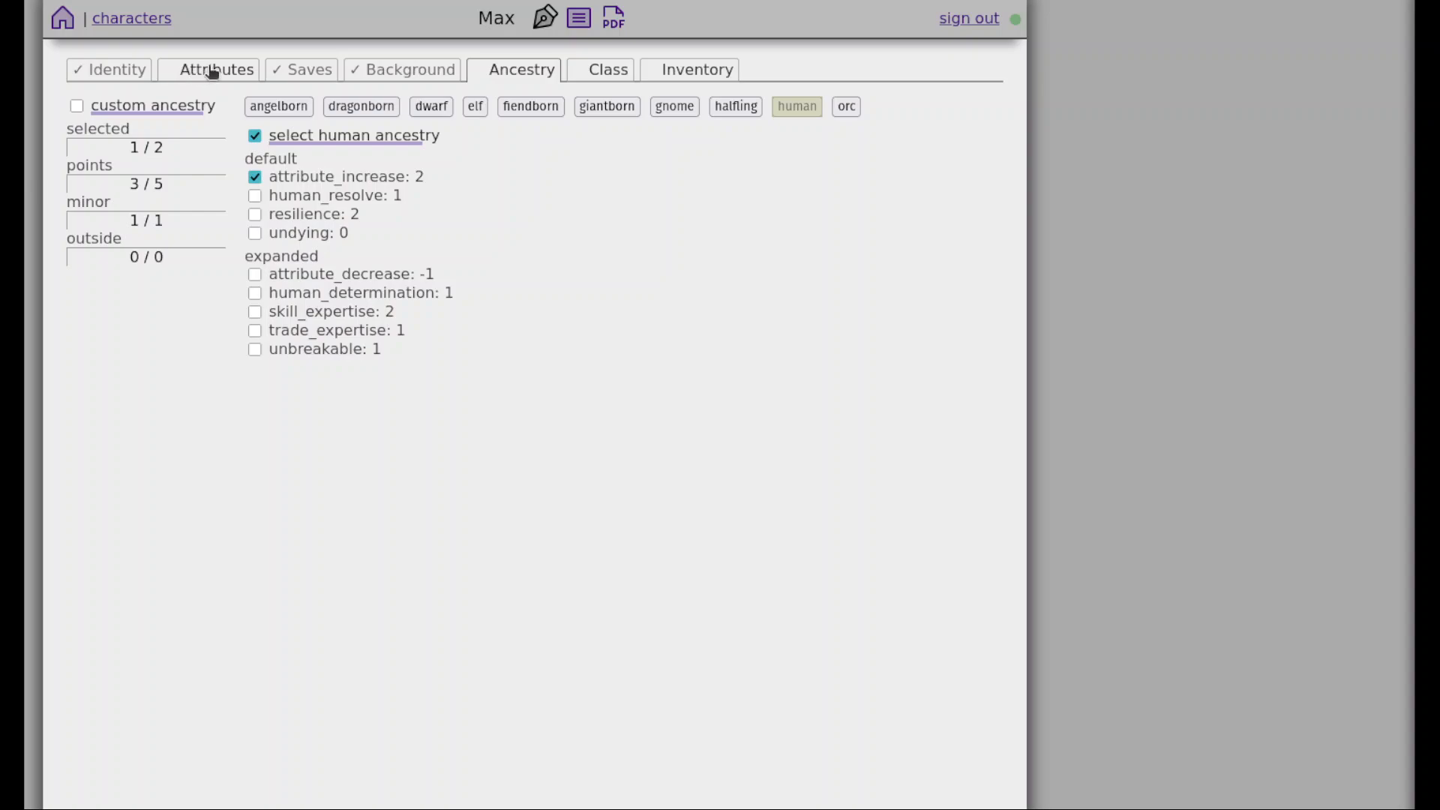
# Raise charisma from -2 to -1 and take resilience, undying and human_determination traits
pyautogui.click(213, 73)
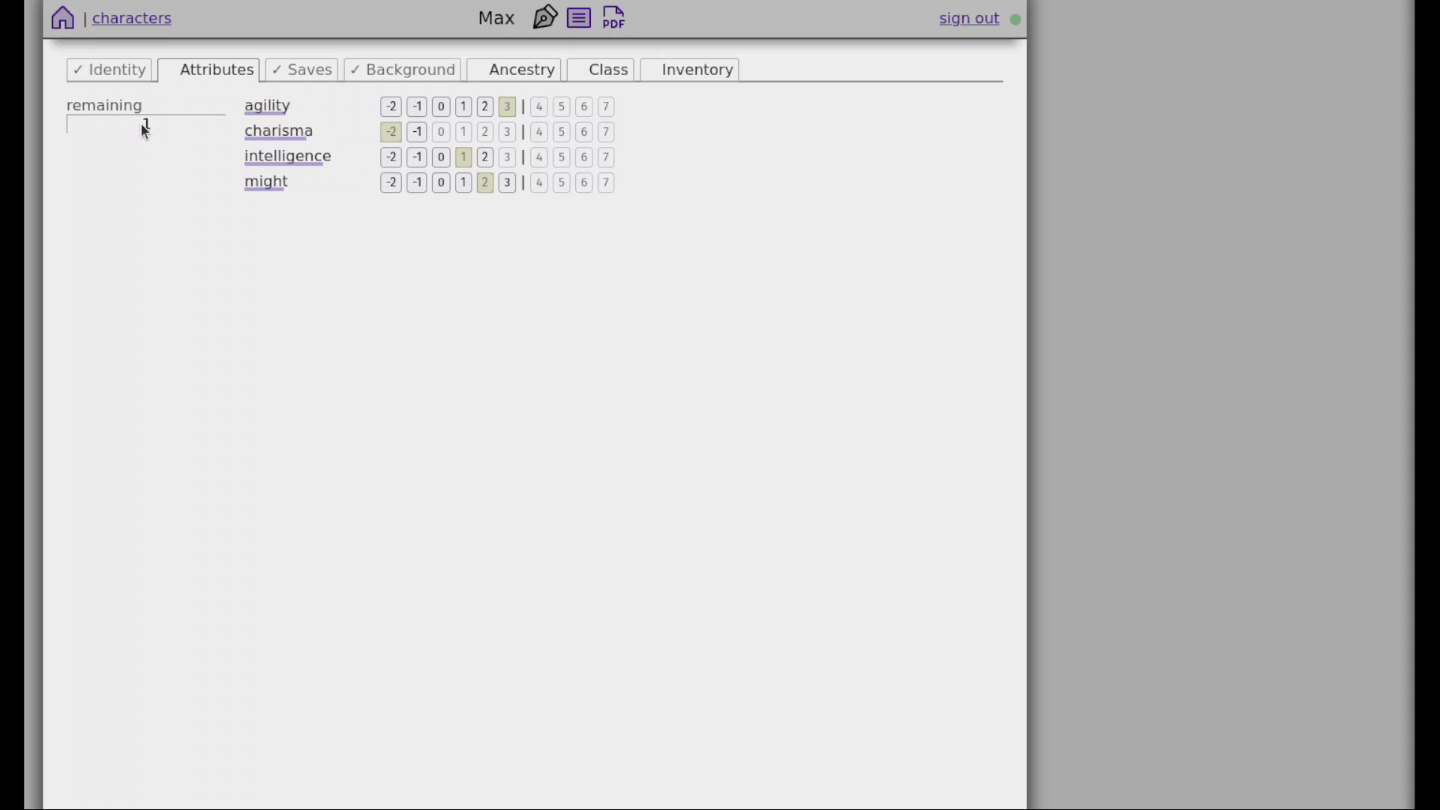
pyautogui.click(417, 133)
pyautogui.click(522, 68)
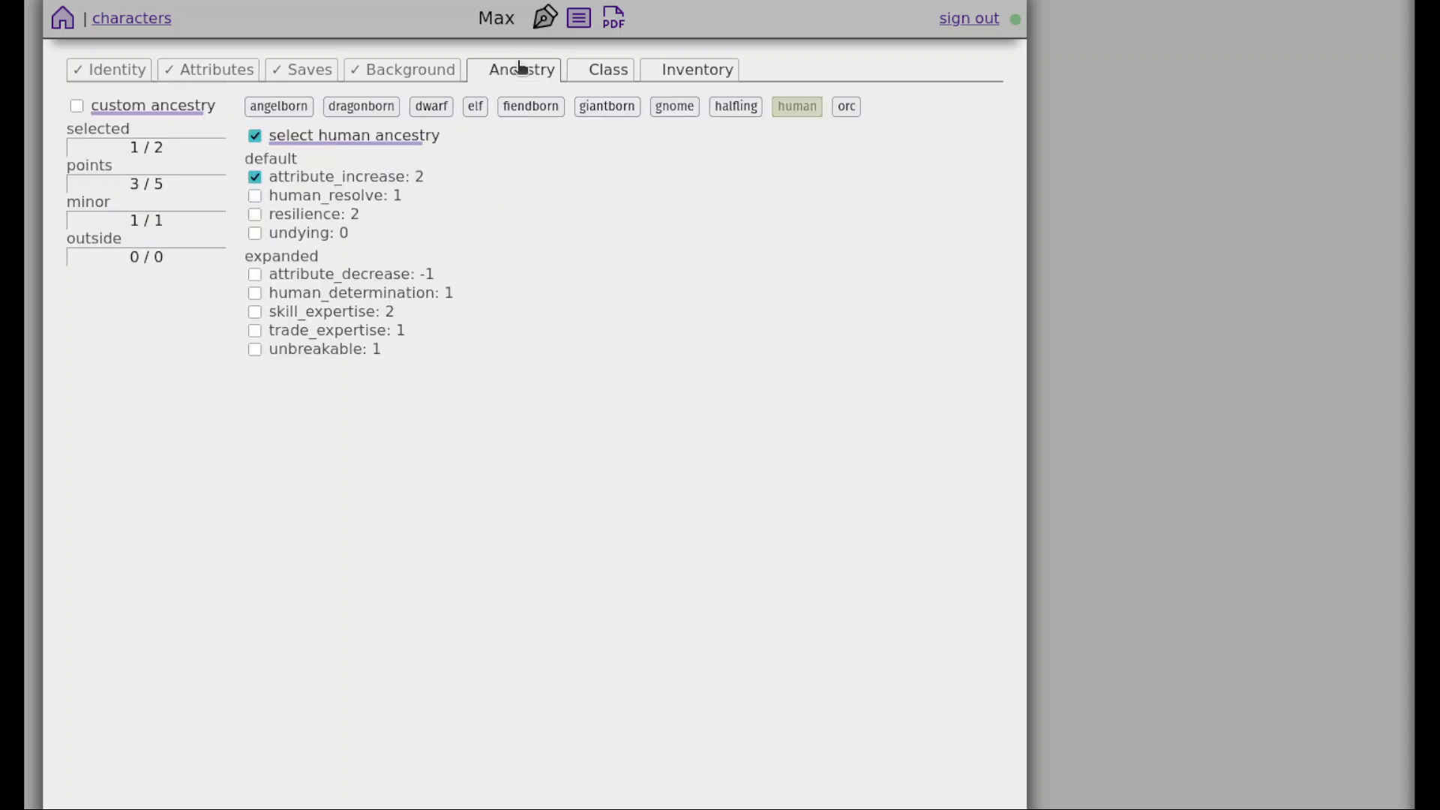
pyautogui.click(255, 215)
pyautogui.click(254, 235)
pyautogui.click(256, 292)
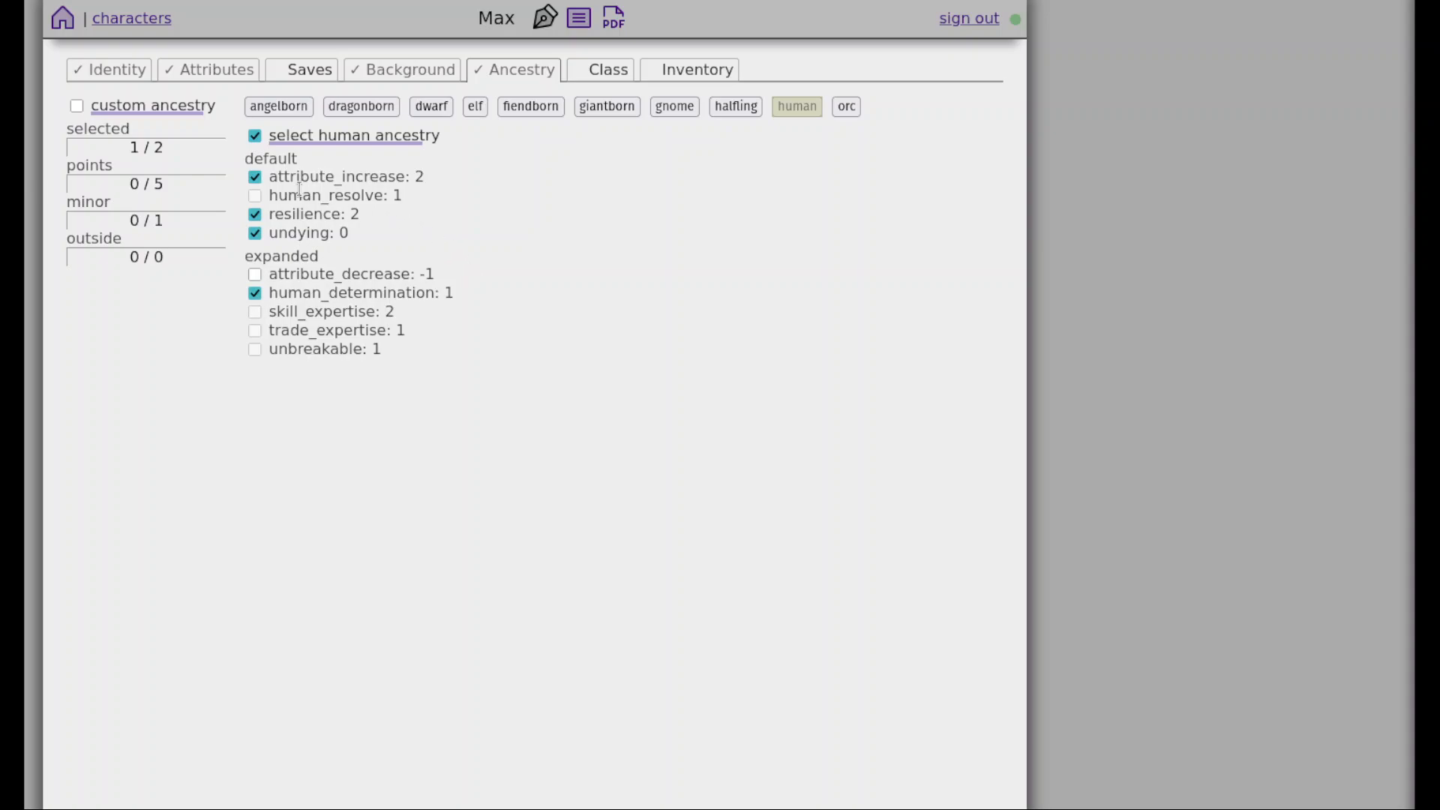
# Make Max a bard with the visual repertoire manner and review the bard level 1 features
pyautogui.click(596, 72)
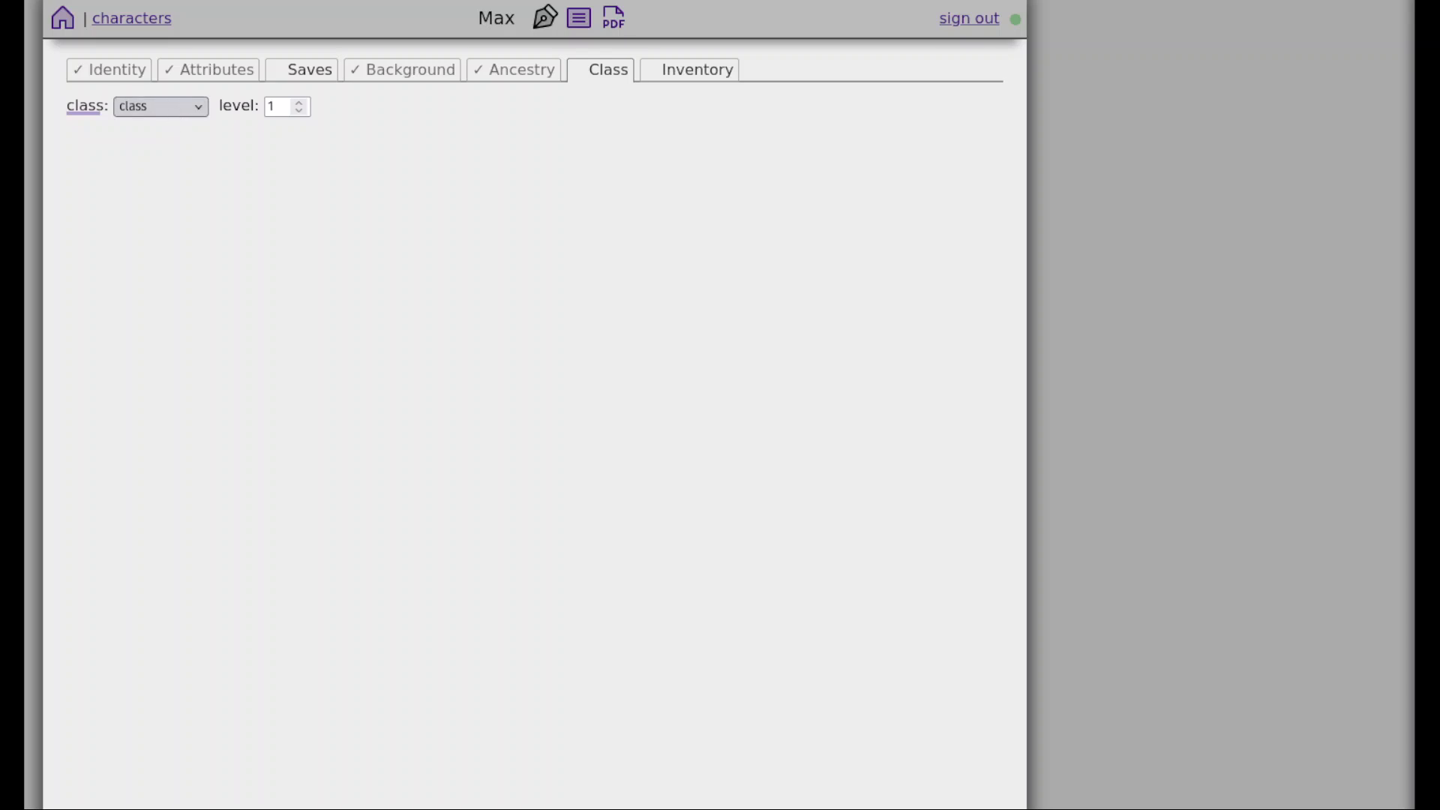
pyautogui.click(156, 200)
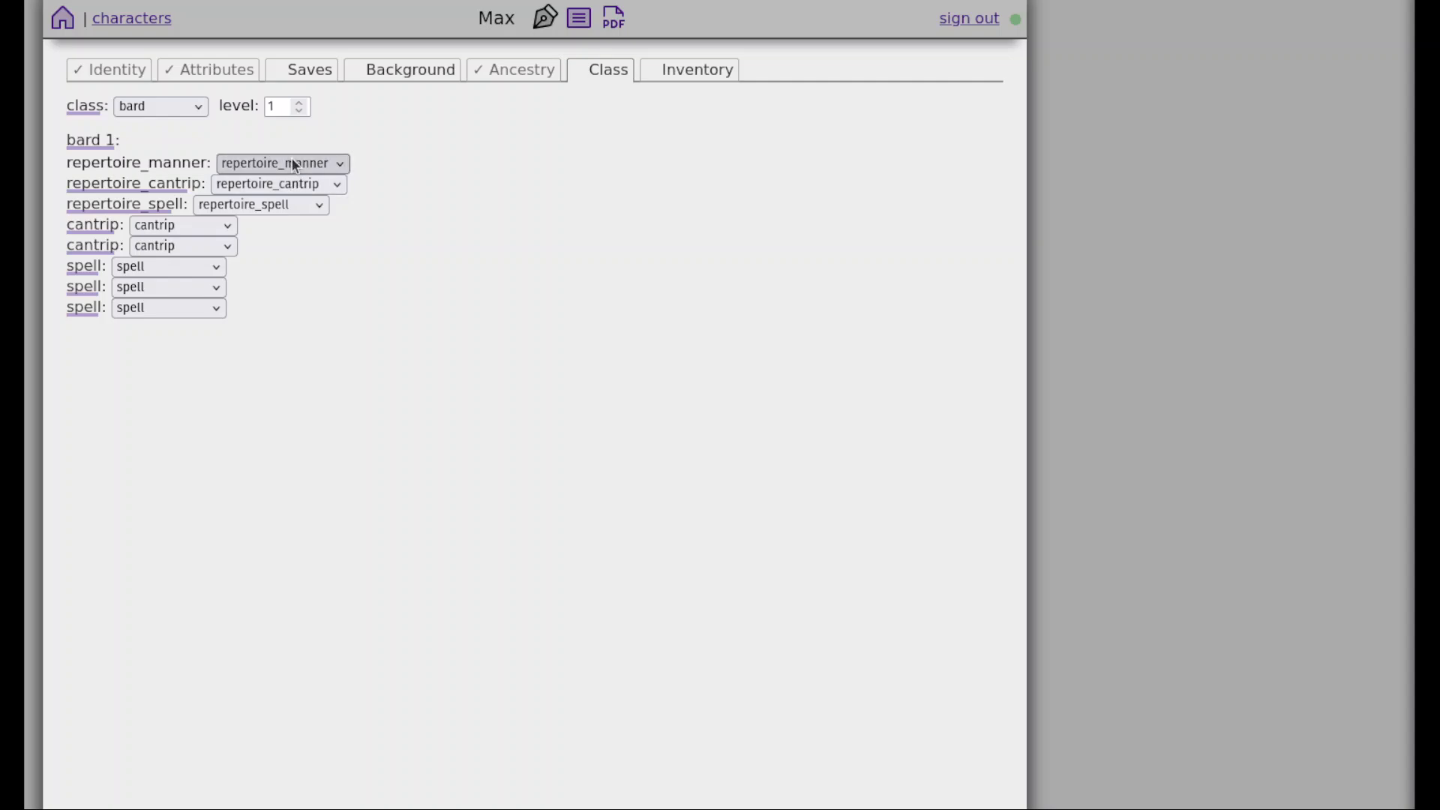
pyautogui.click(254, 251)
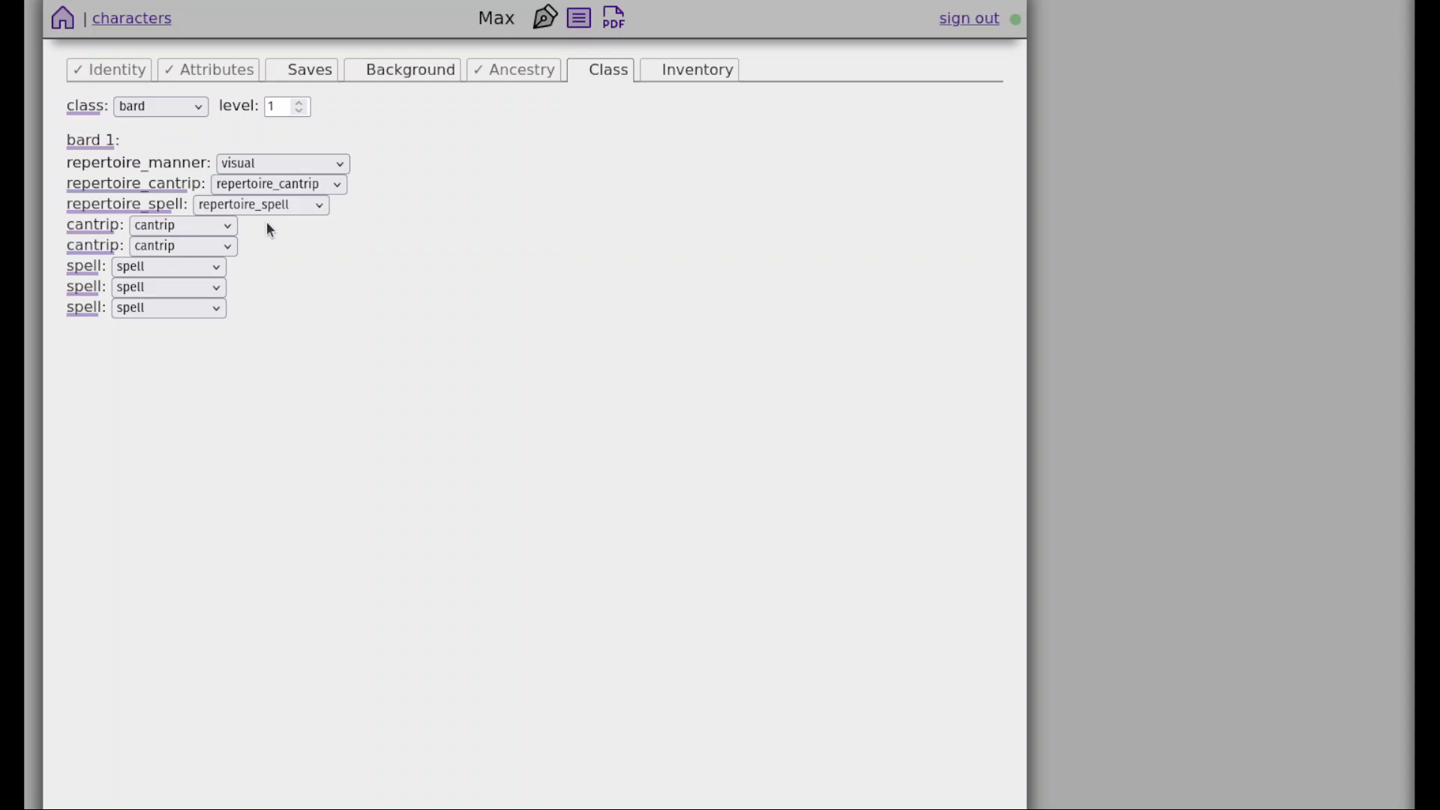
pyautogui.click(92, 140)
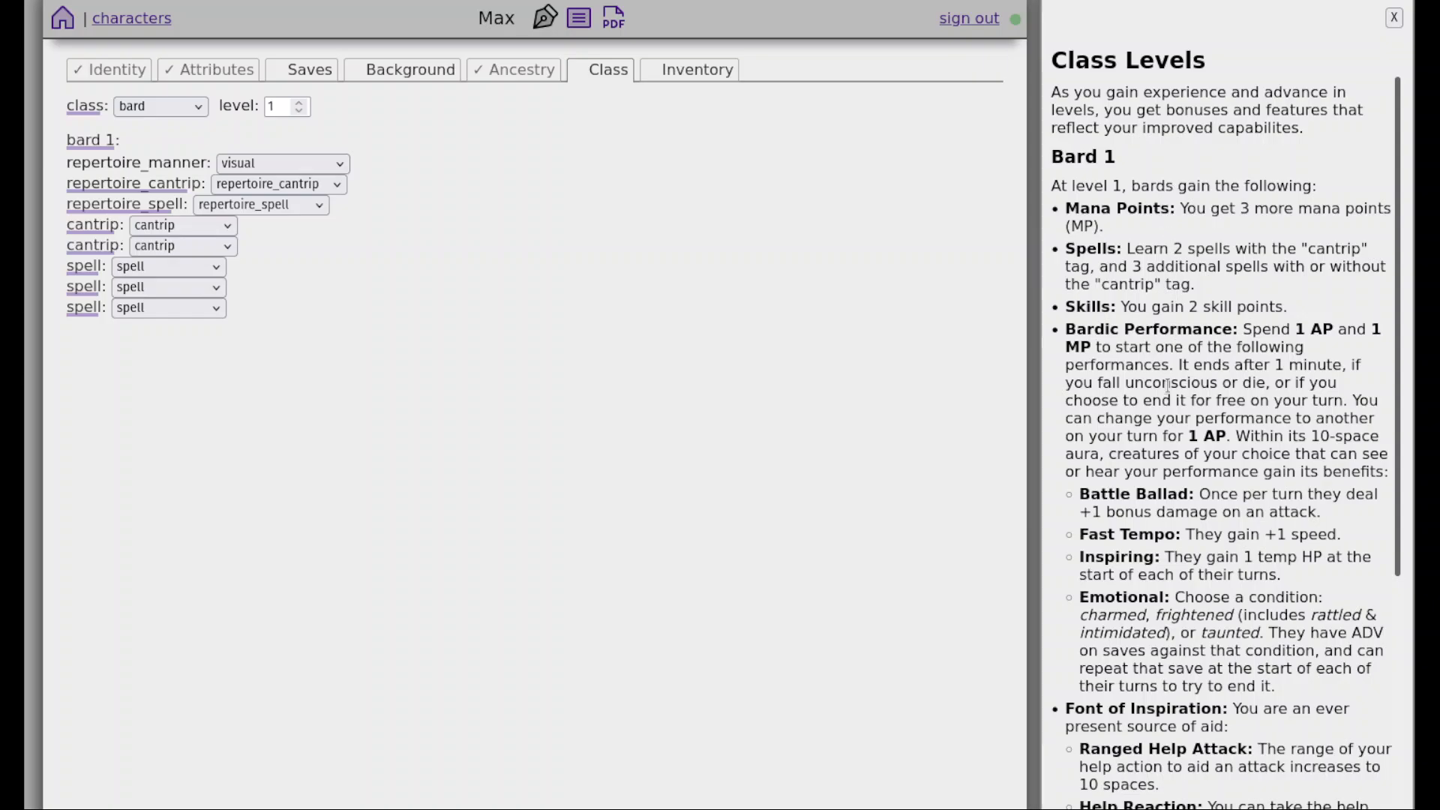
pyautogui.scroll(-5, 1168, 386)
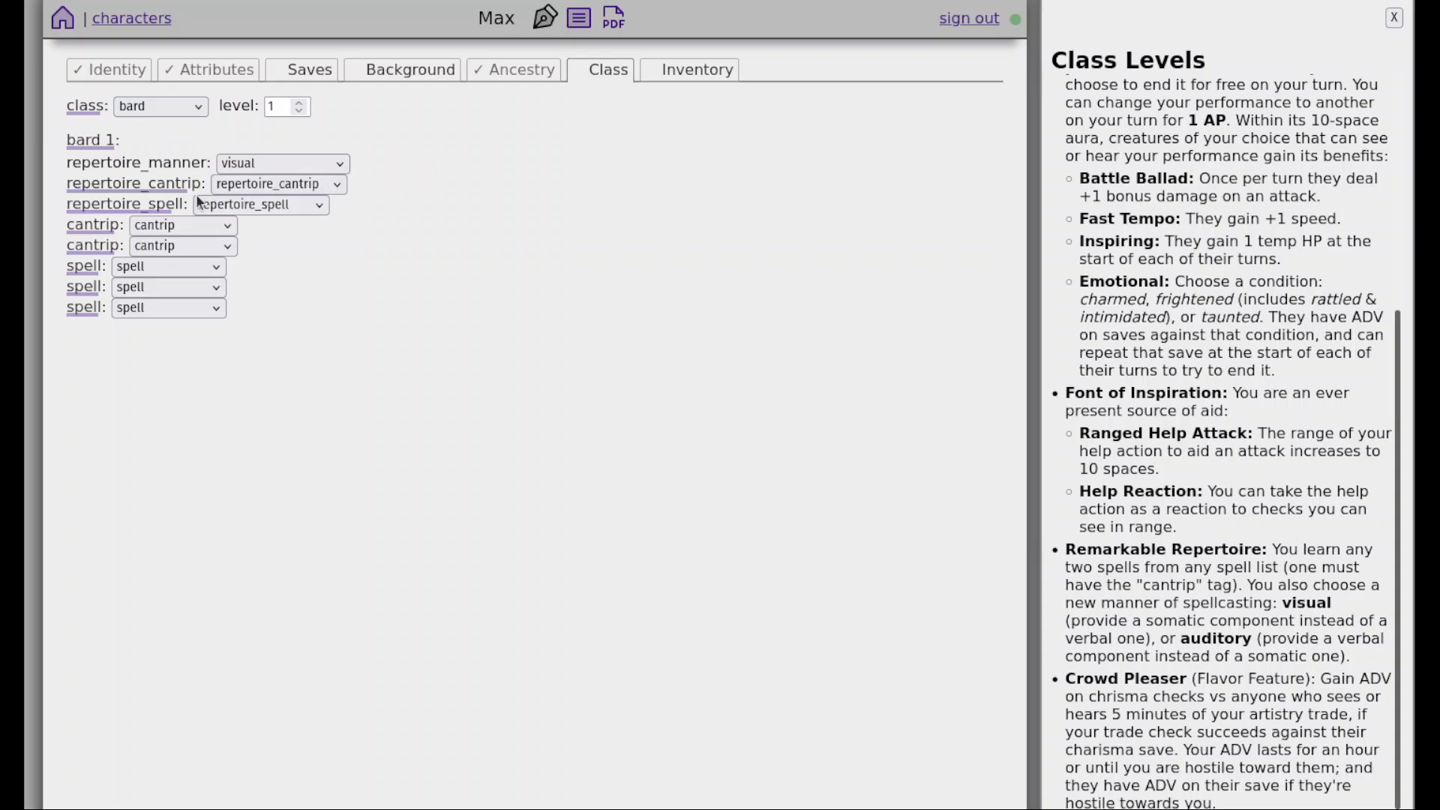
# Pick close_wounds as repertoire cantrip and fire_bolt as repertoire spell
pyautogui.click(169, 186)
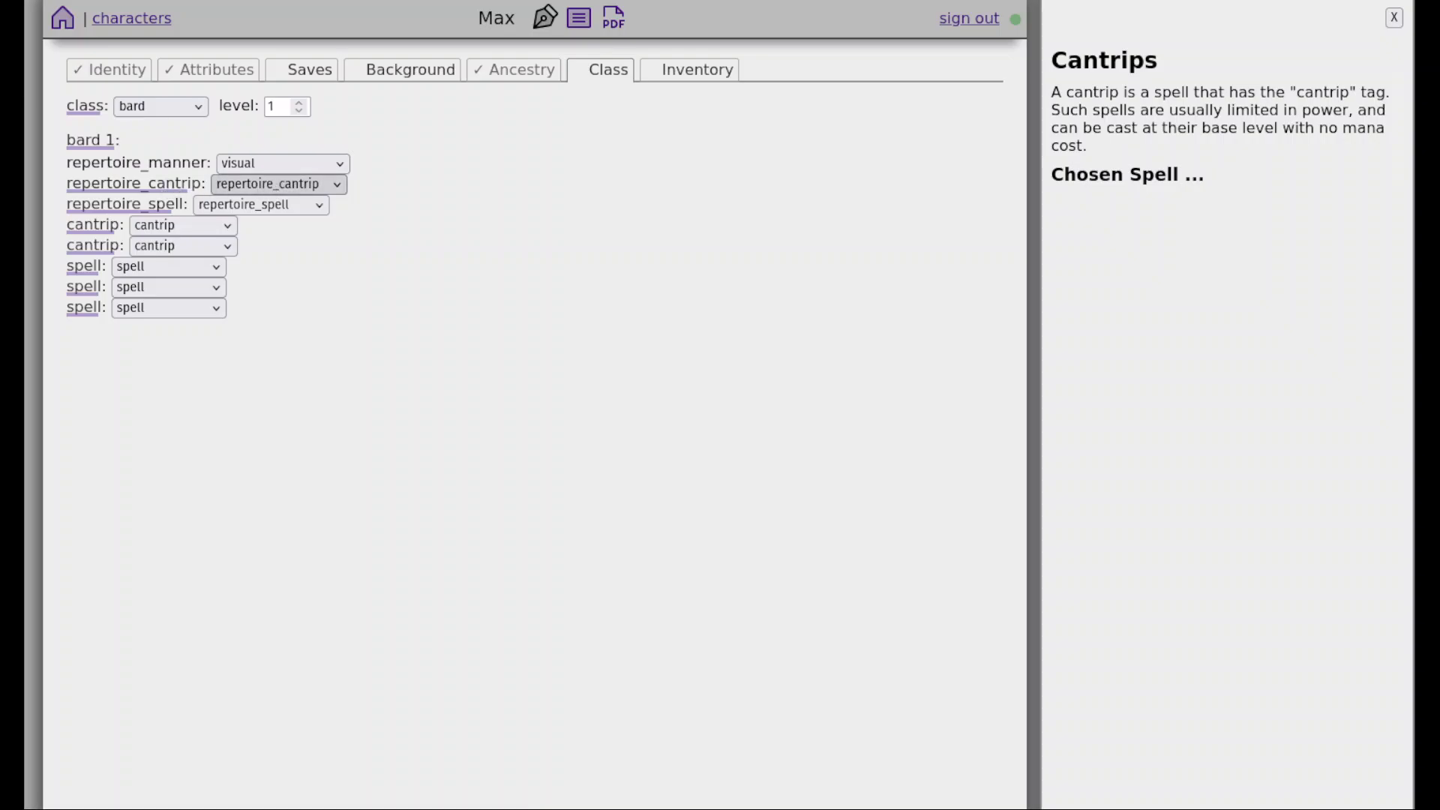
pyautogui.click(276, 309)
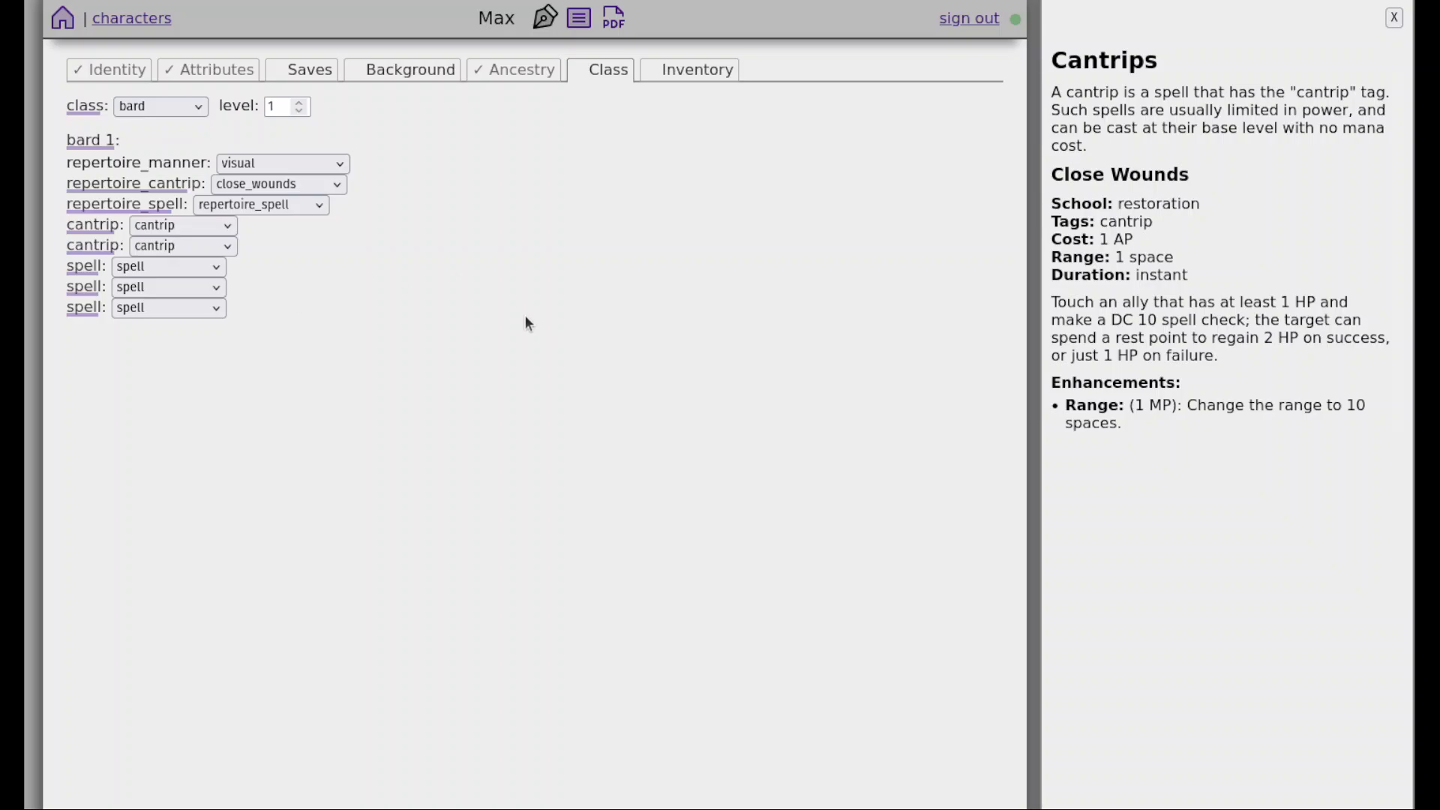
pyautogui.click(160, 204)
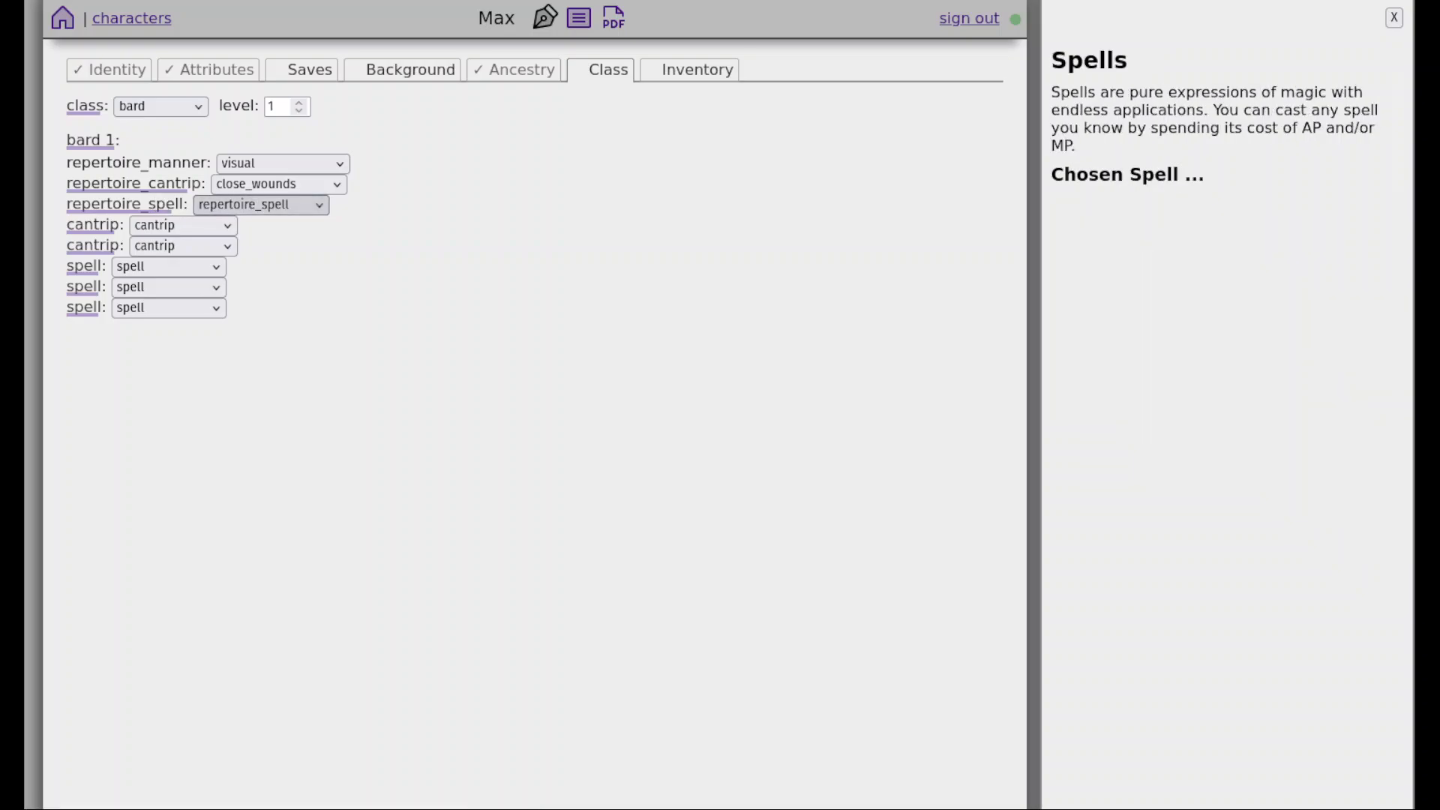
pyautogui.click(258, 563)
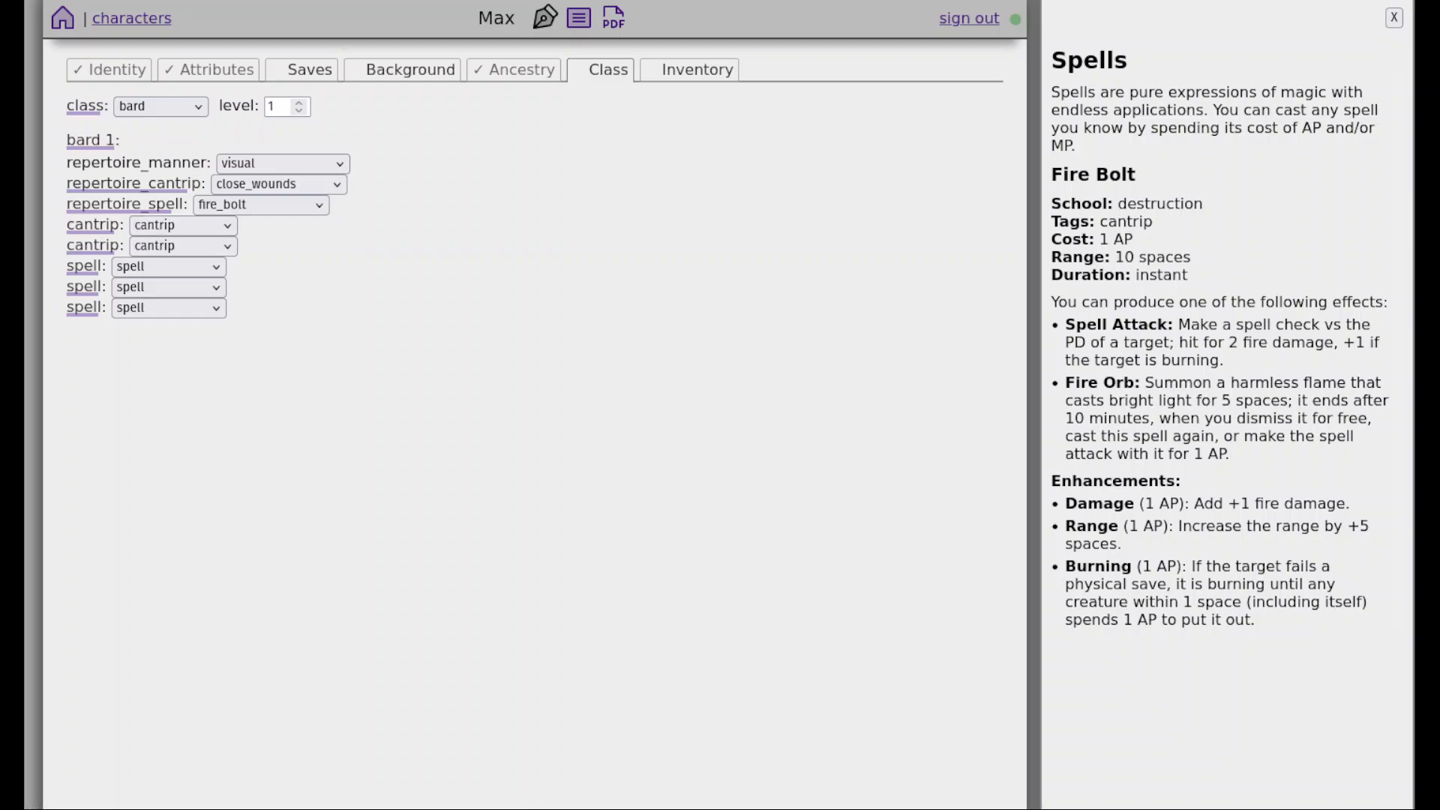
pyautogui.click(1393, 23)
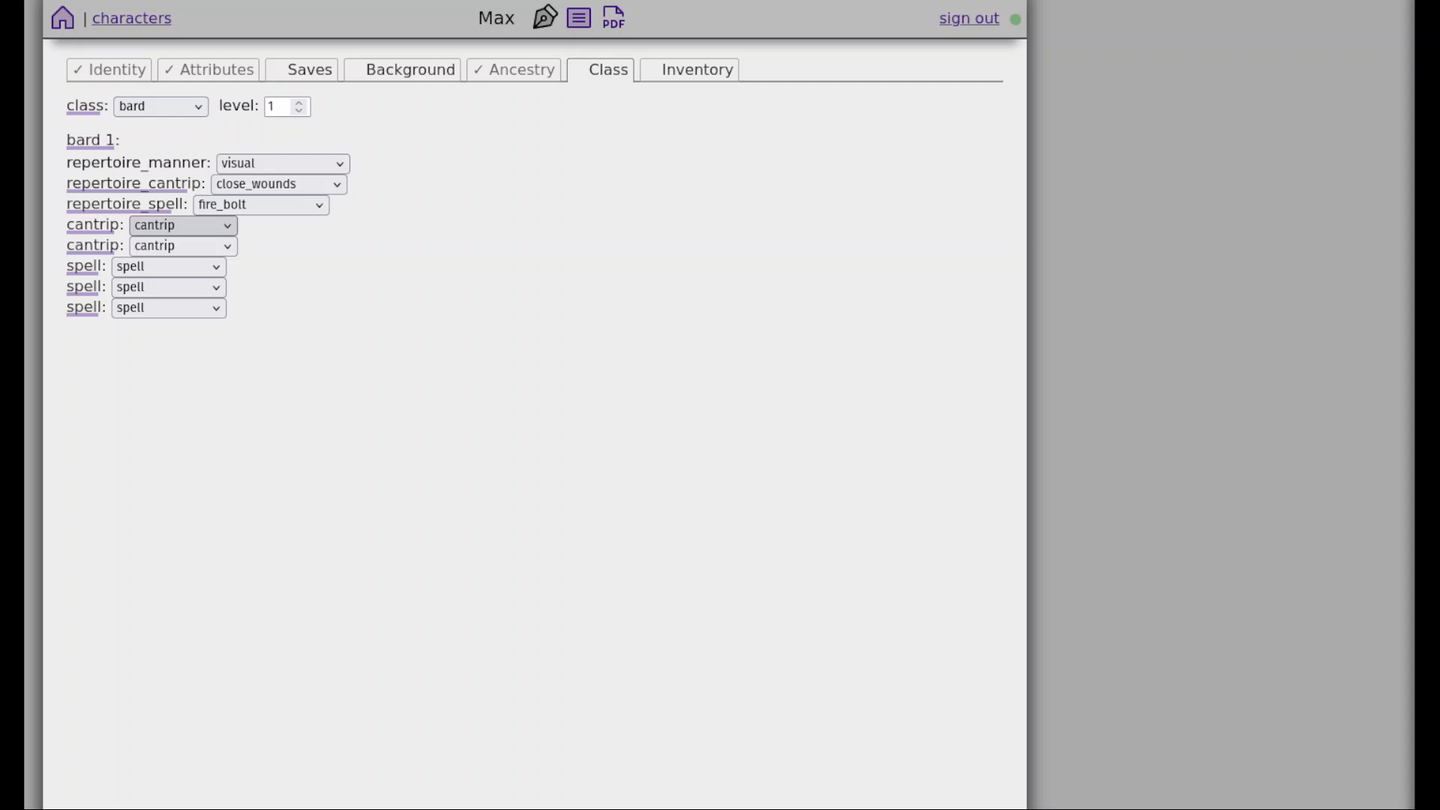
# Choose light and mage_hand cantrips and fog_cloud, guidance and message spells
pyautogui.click(178, 363)
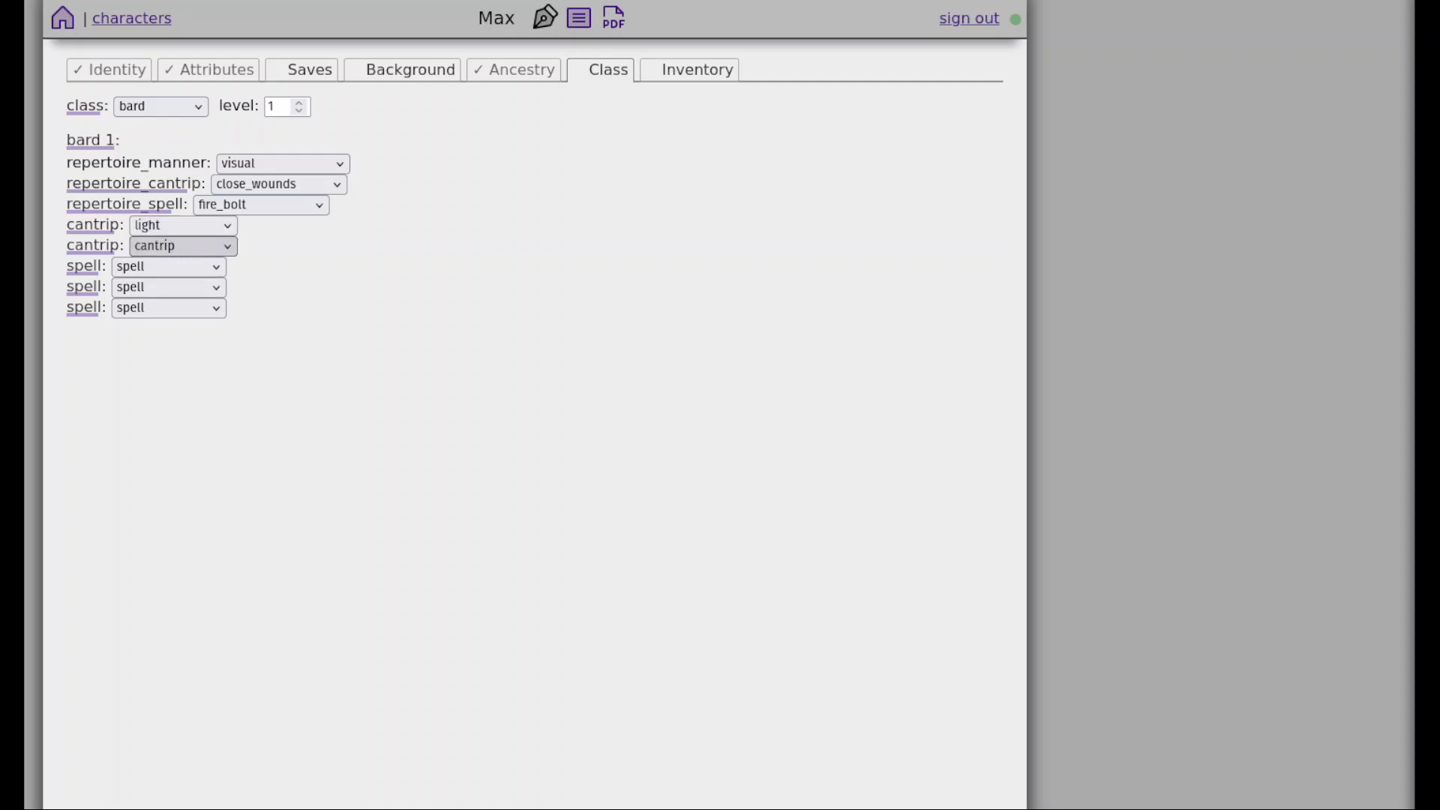
pyautogui.click(177, 392)
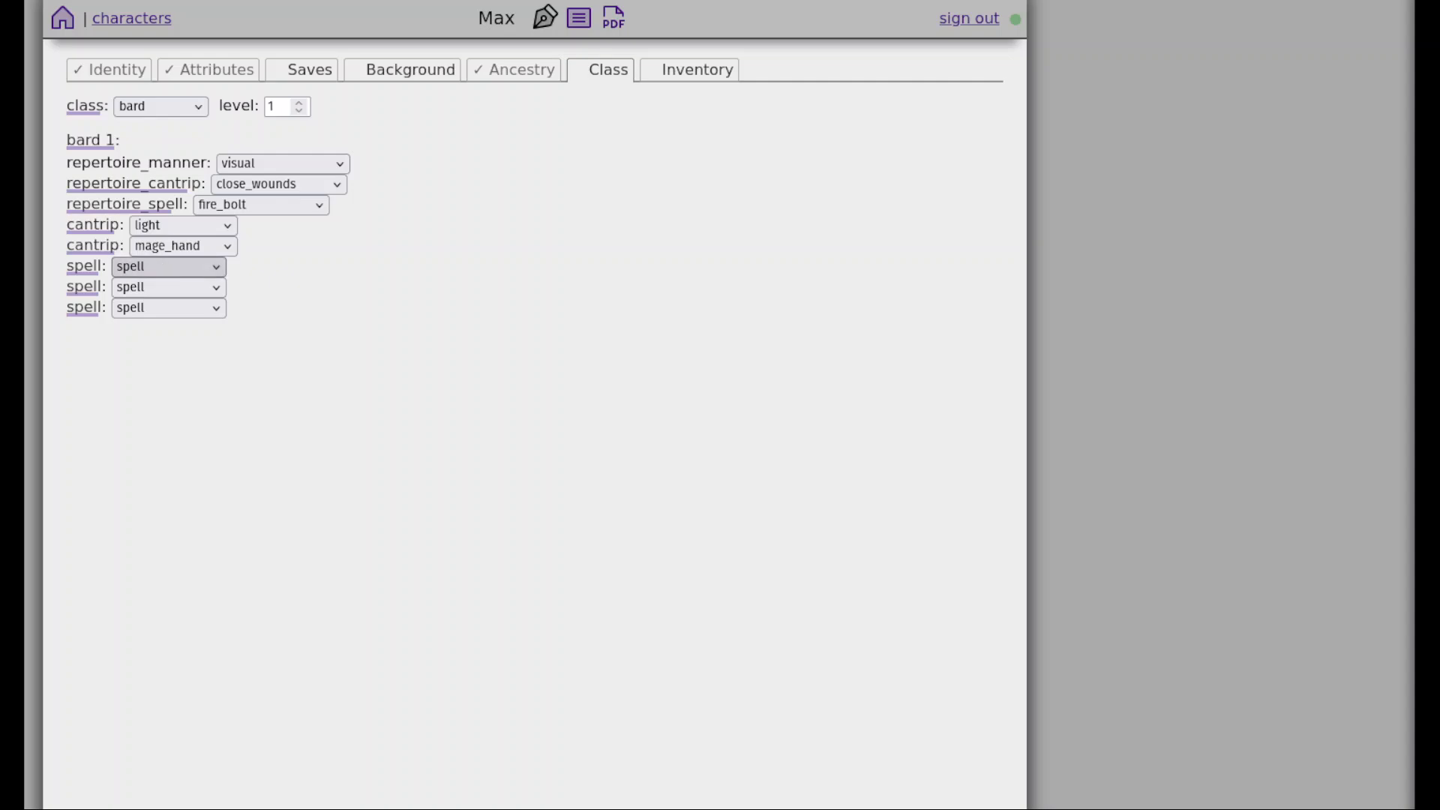
pyautogui.click(168, 368)
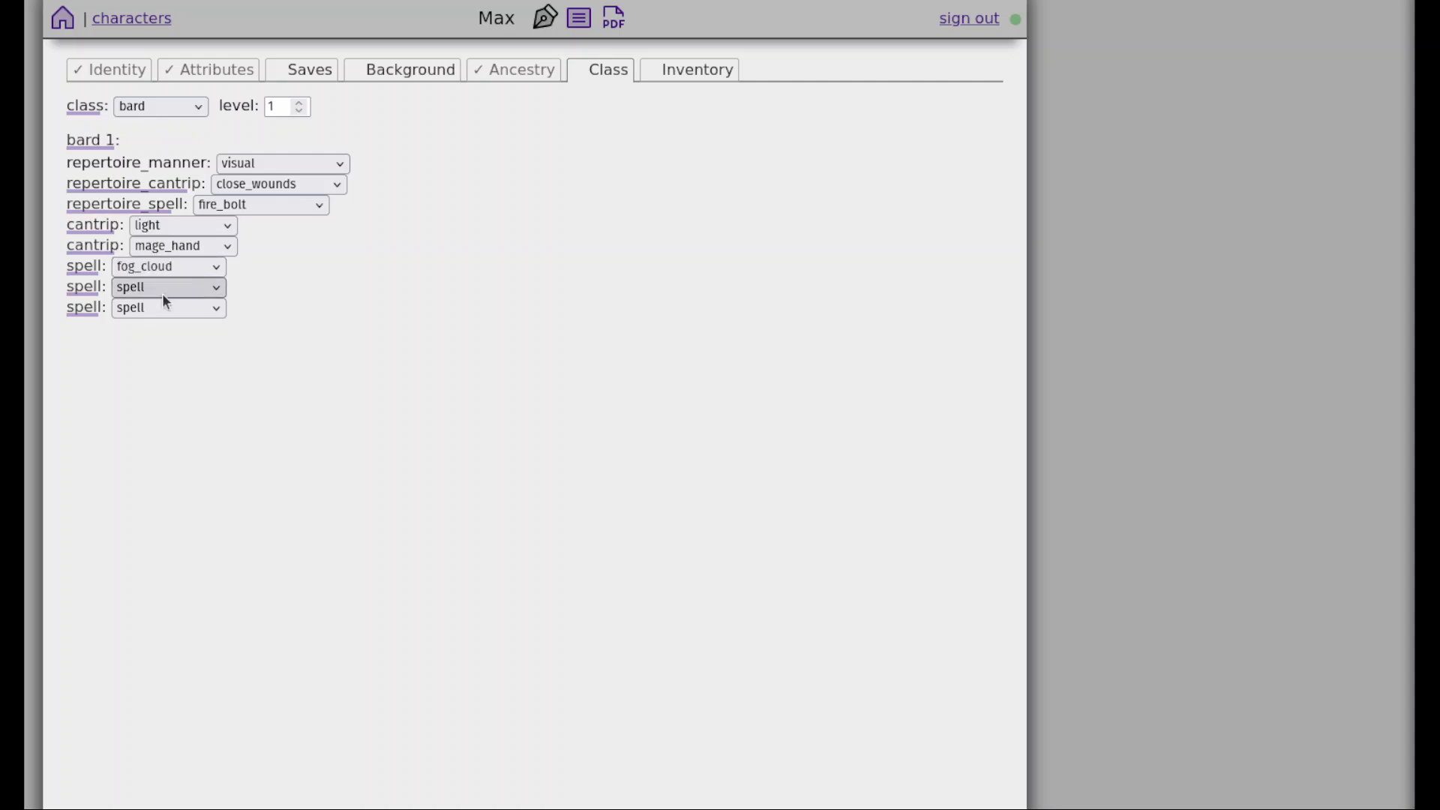
pyautogui.click(162, 294)
pyautogui.click(170, 464)
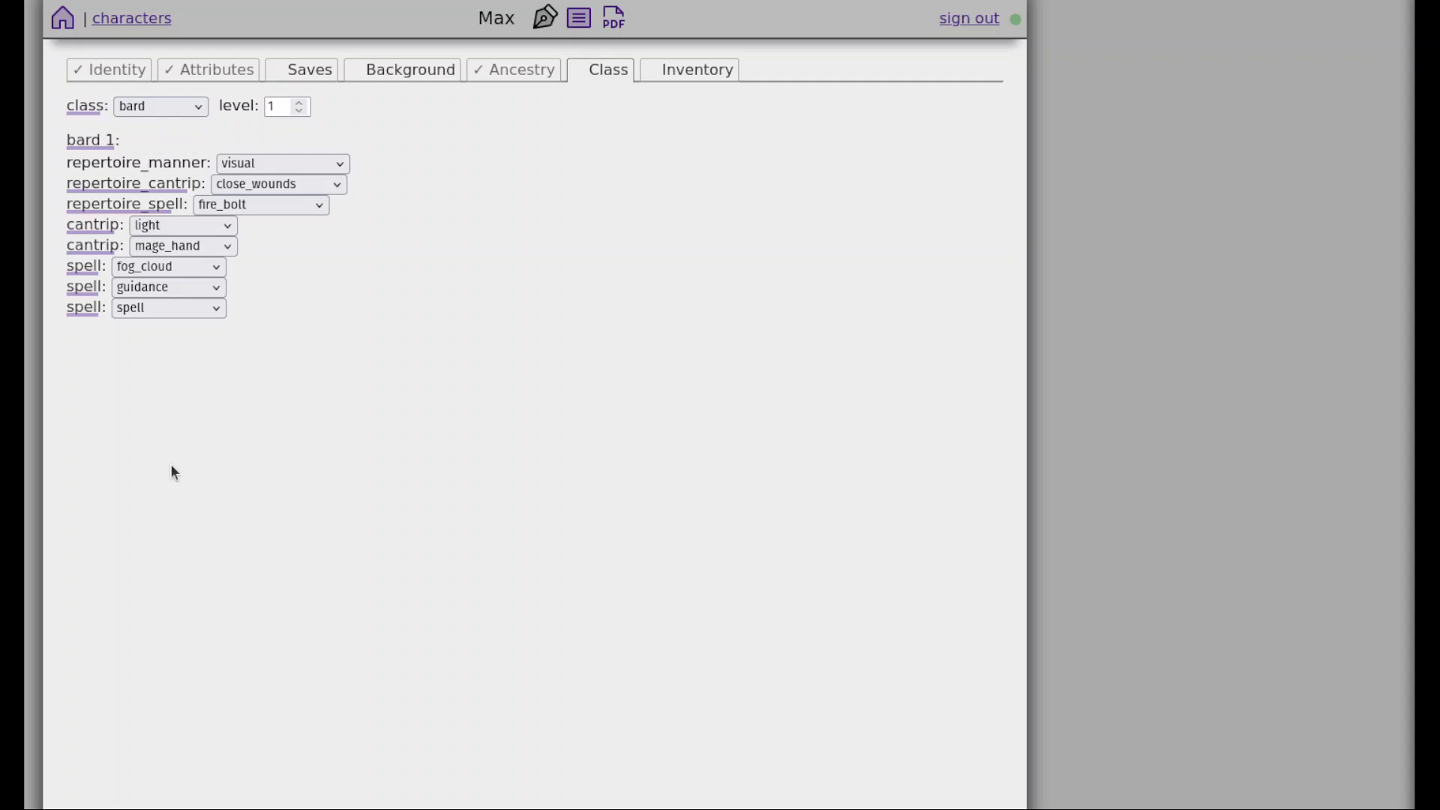
pyautogui.click(165, 305)
pyautogui.click(167, 647)
# Review the ancestry and class choices, then take might as Max's final saving throw
pyautogui.click(303, 74)
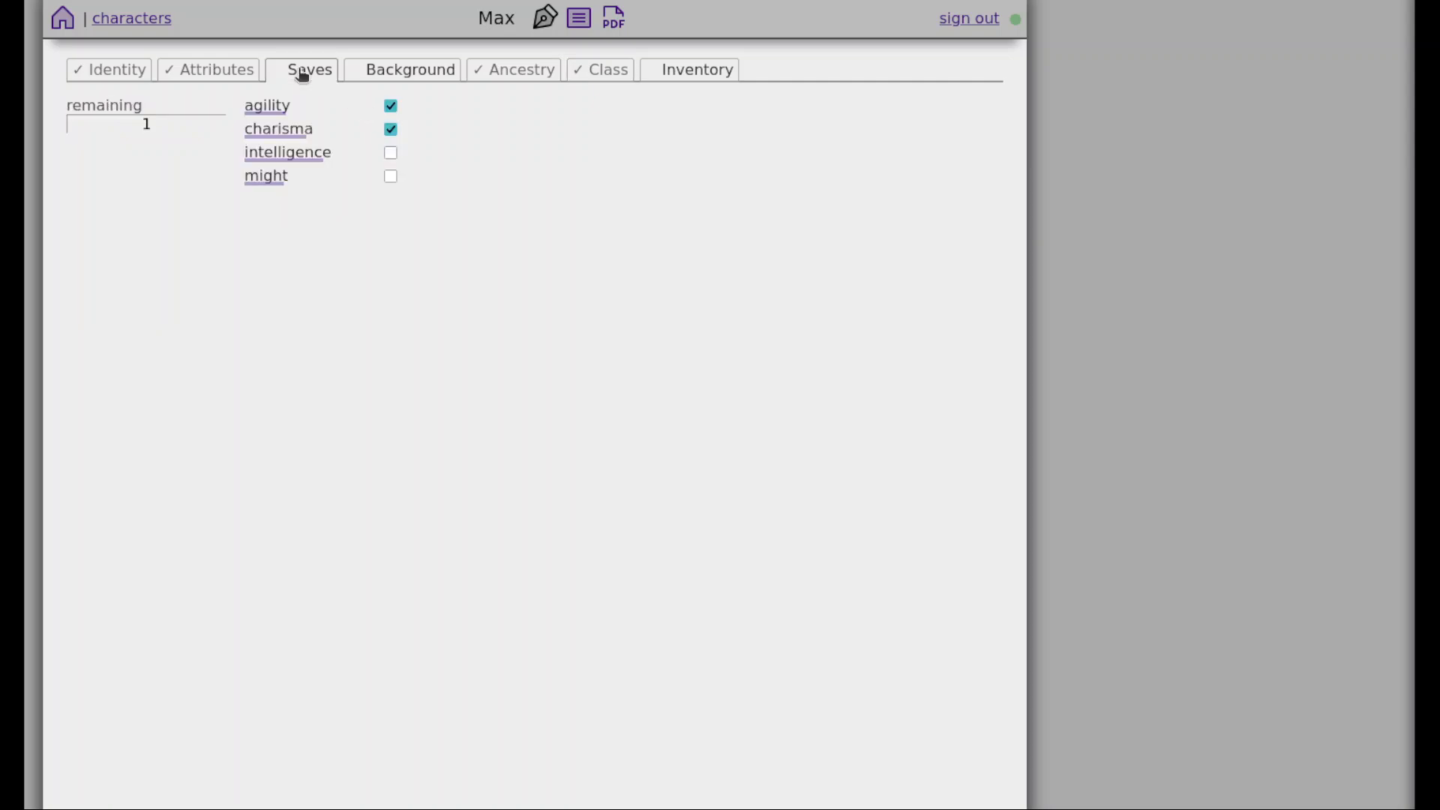
pyautogui.click(510, 73)
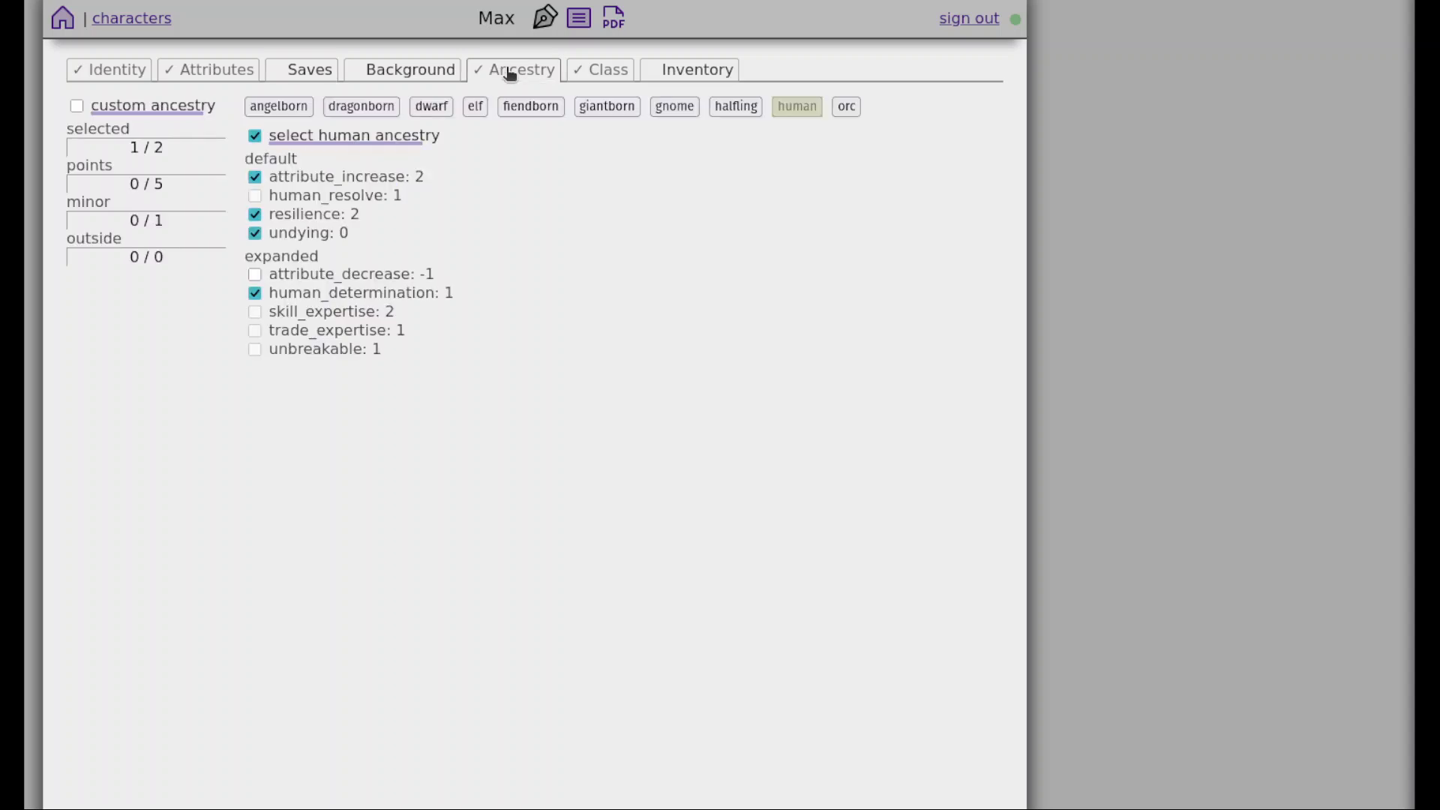
pyautogui.click(594, 75)
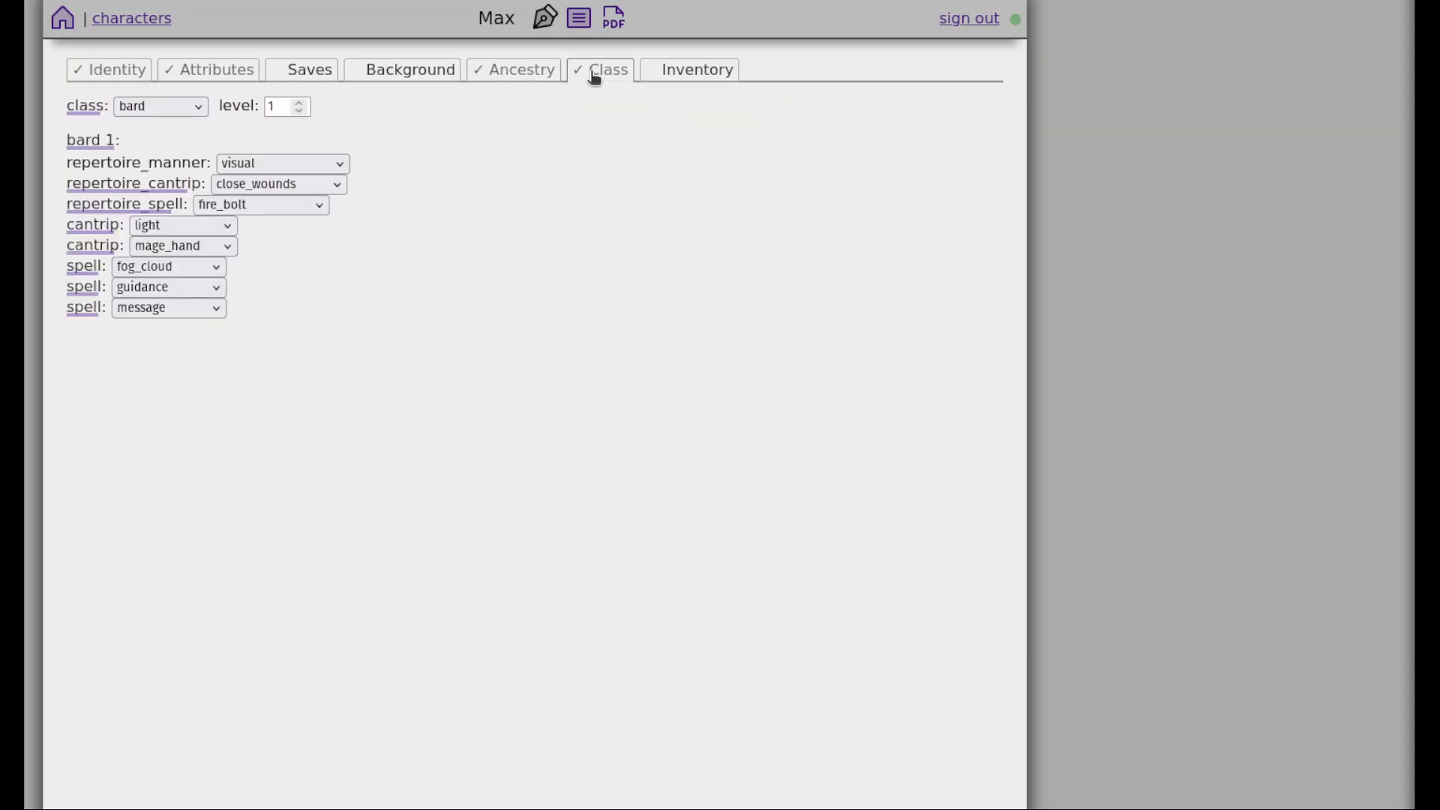
pyautogui.click(301, 75)
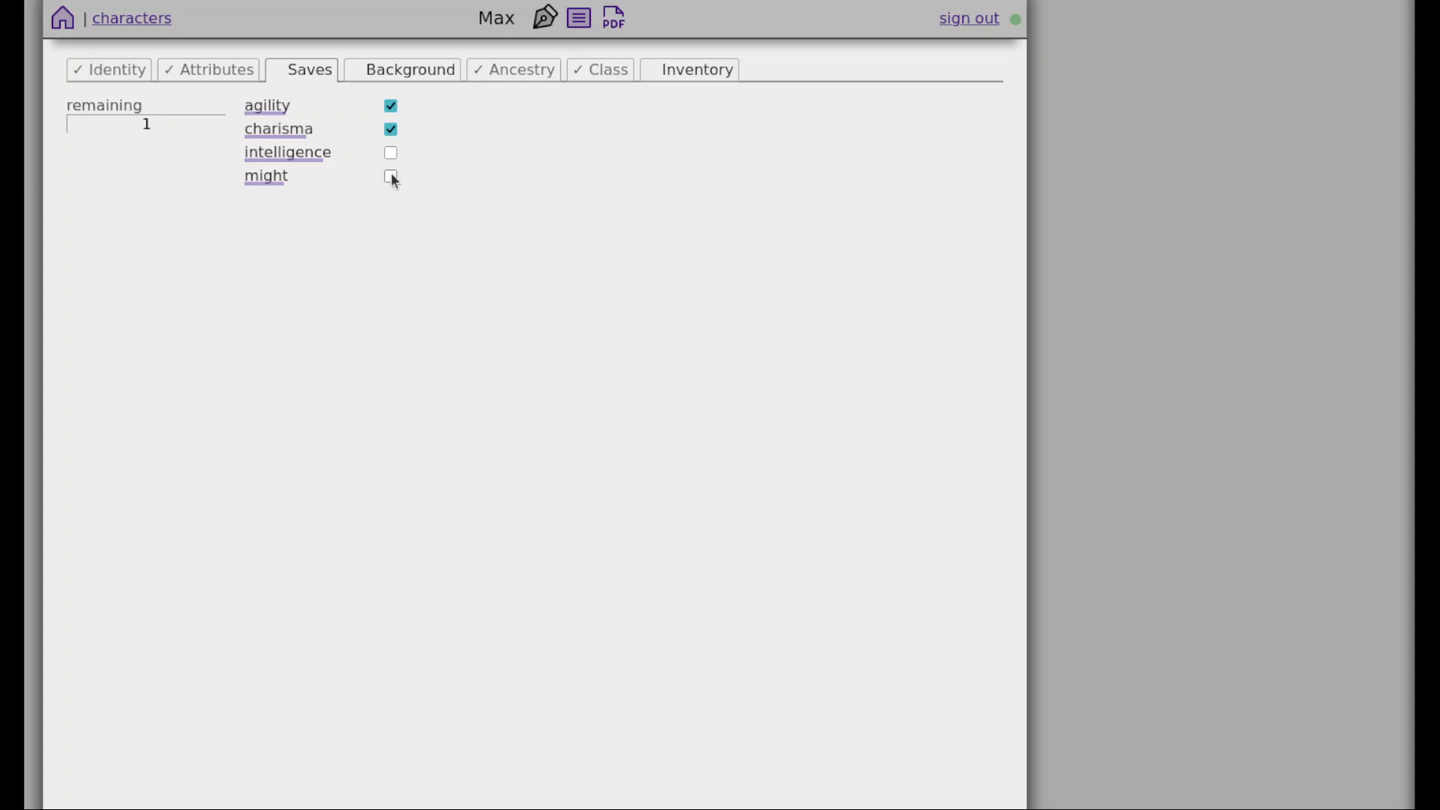
pyautogui.click(391, 176)
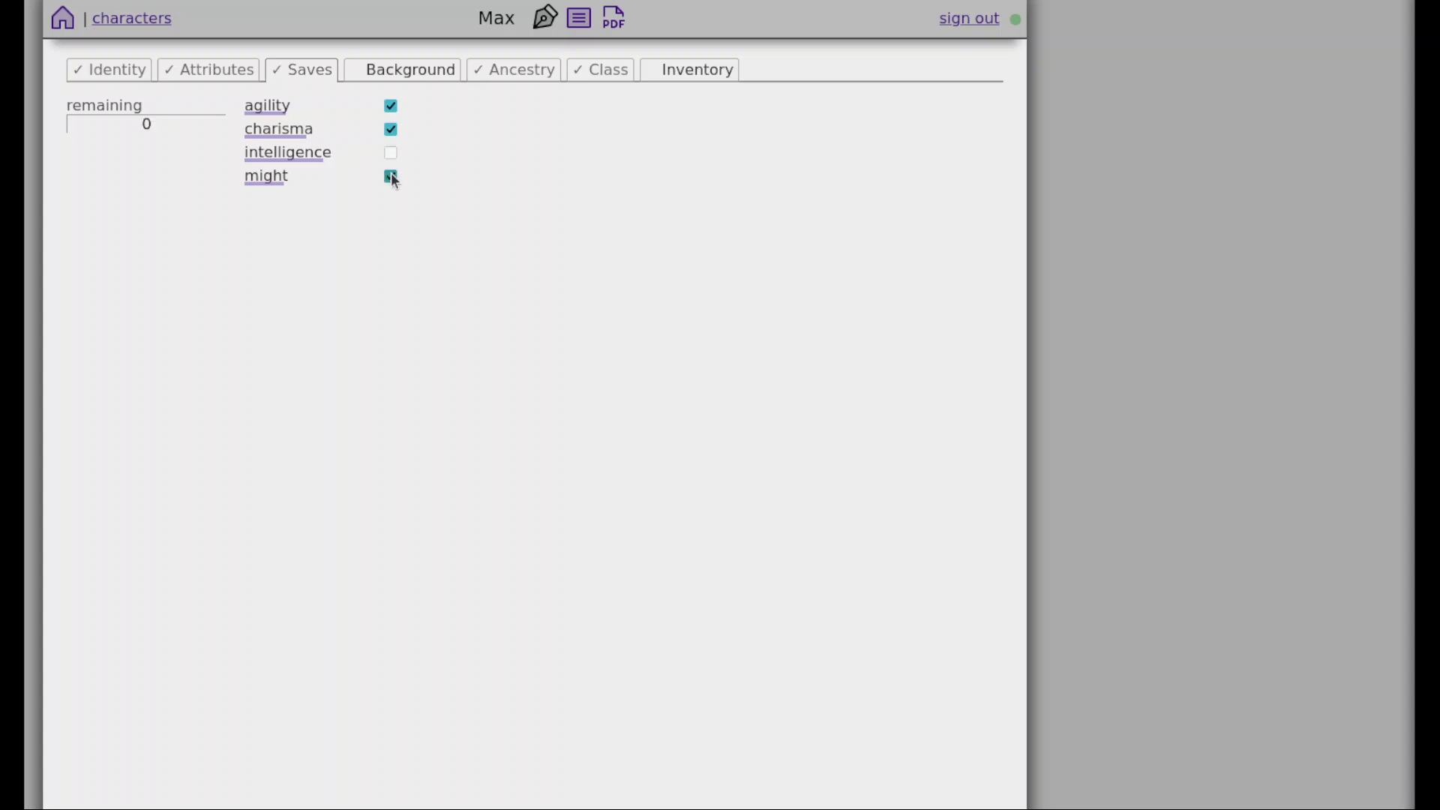
# Give history, occultism and influence rank 1 on the Background skills, then open the Class page
pyautogui.click(425, 72)
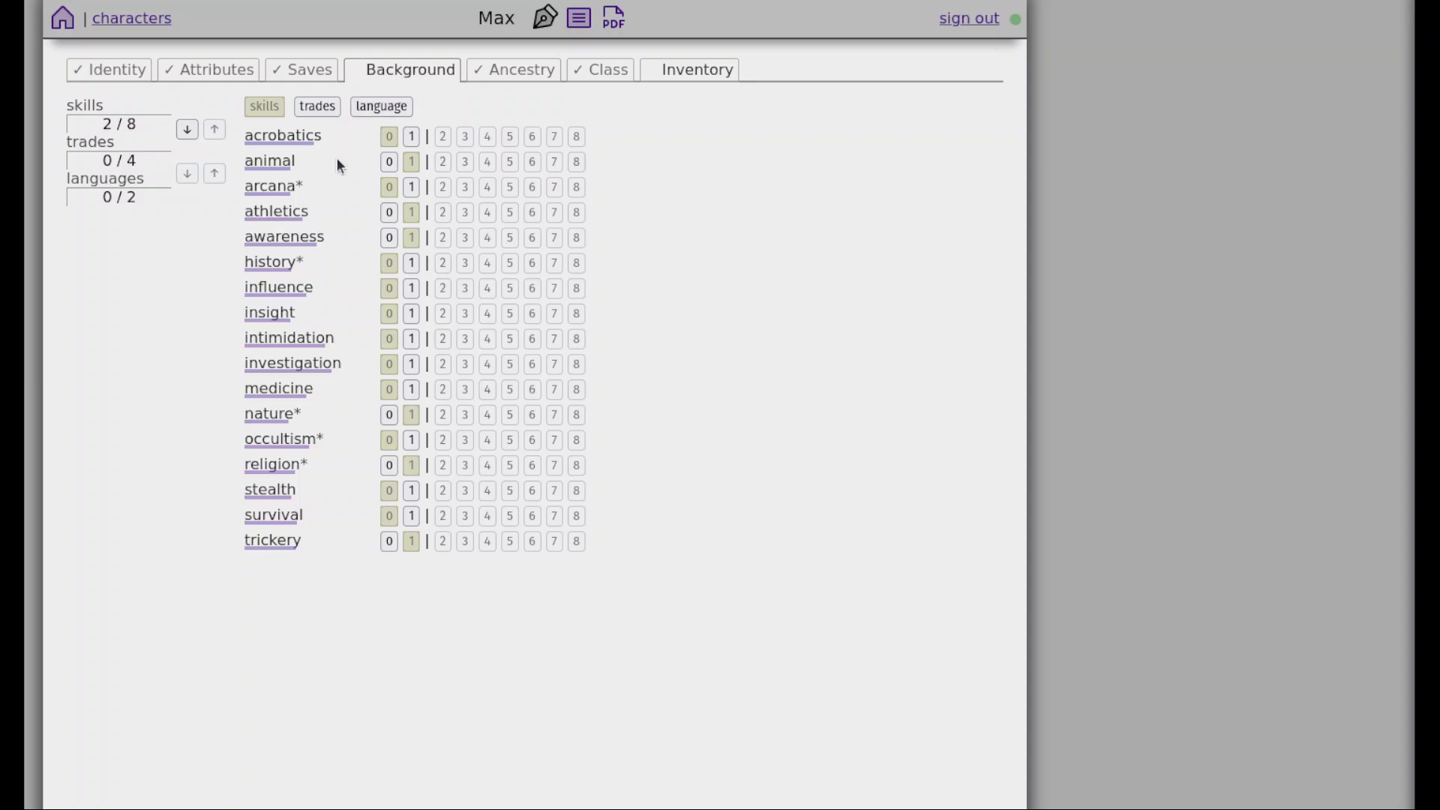
pyautogui.click(411, 263)
pyautogui.click(412, 440)
pyautogui.click(410, 289)
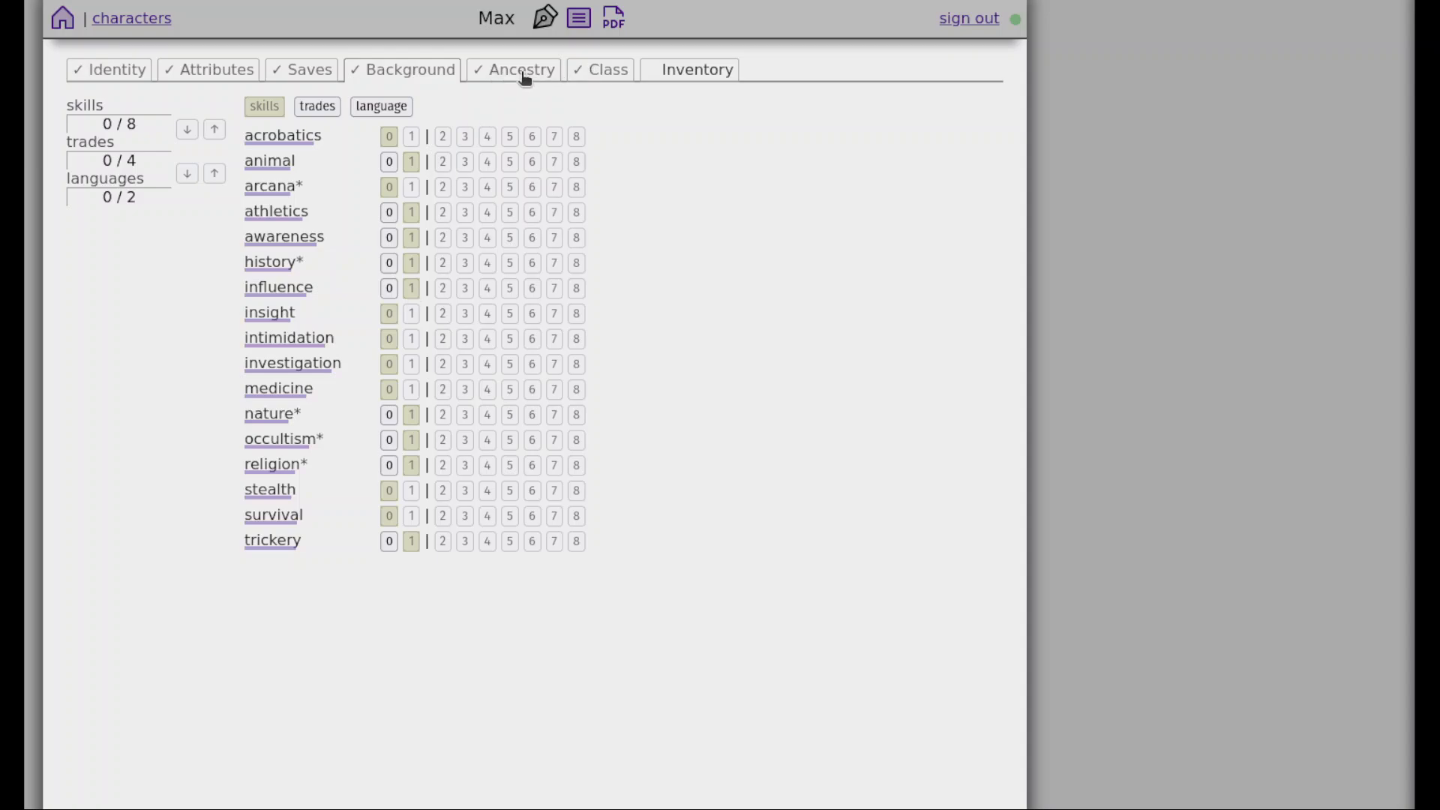
pyautogui.click(596, 71)
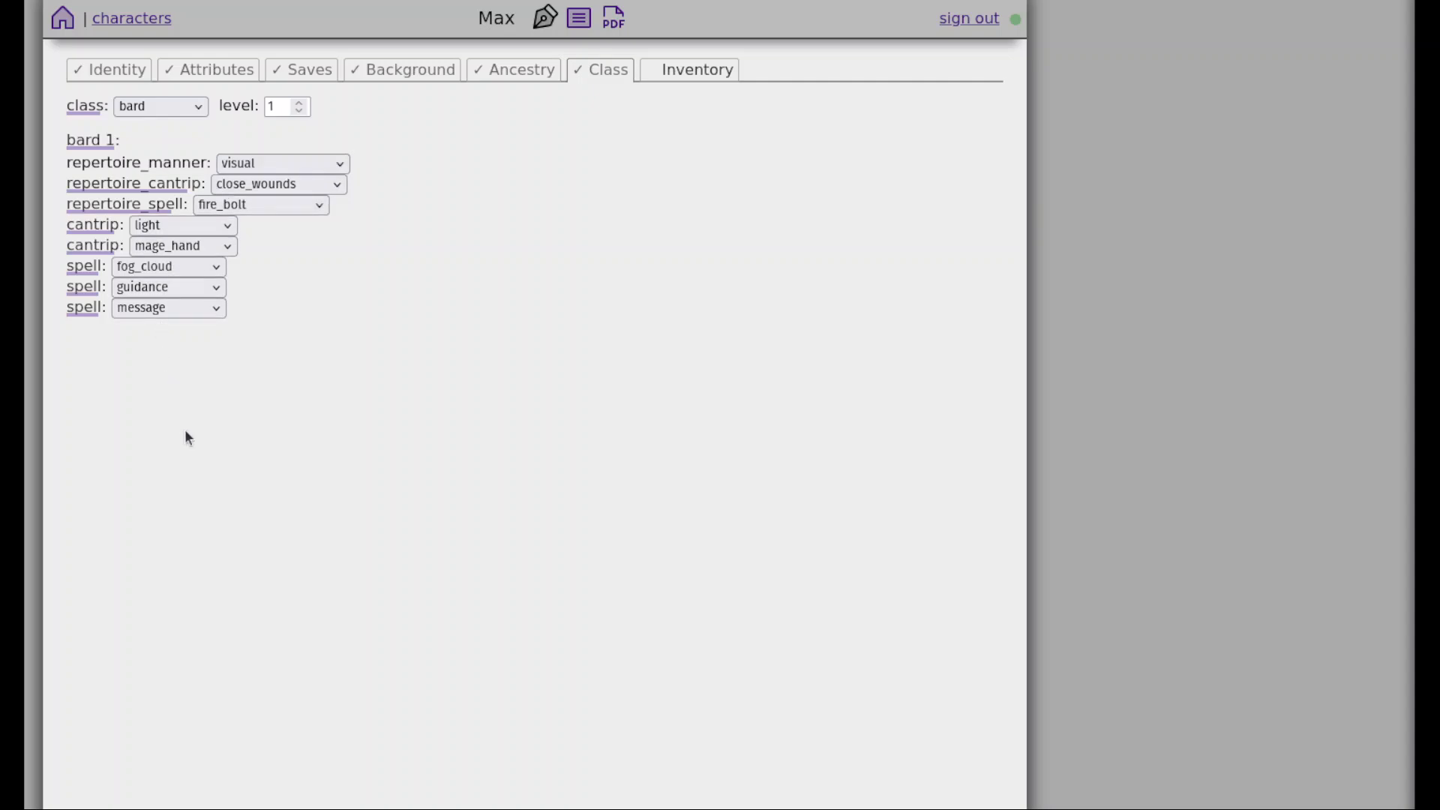
# Add a baton and a boomerang to Max's inventory and list the armor items
pyautogui.click(691, 70)
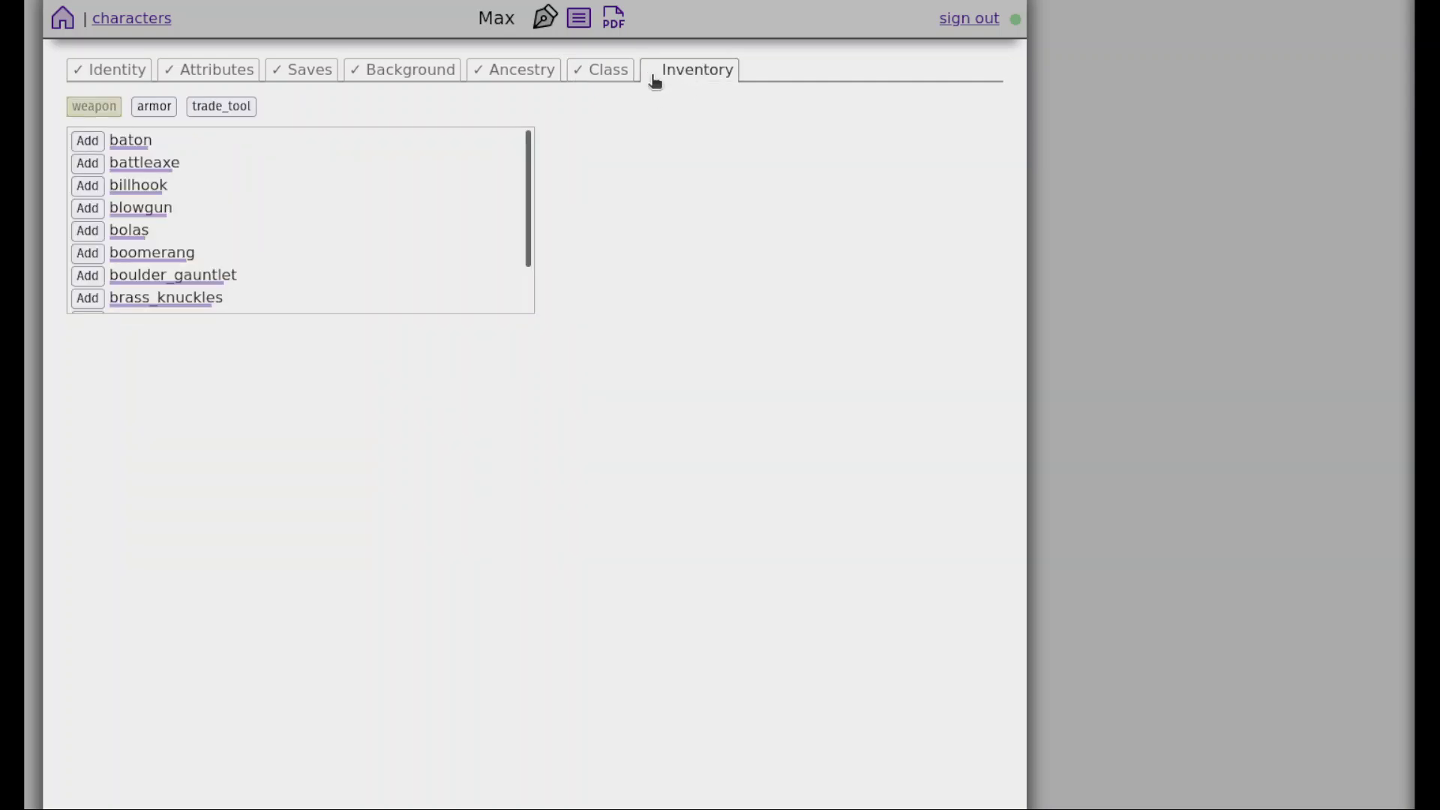
pyautogui.scroll(-8, 173, 224)
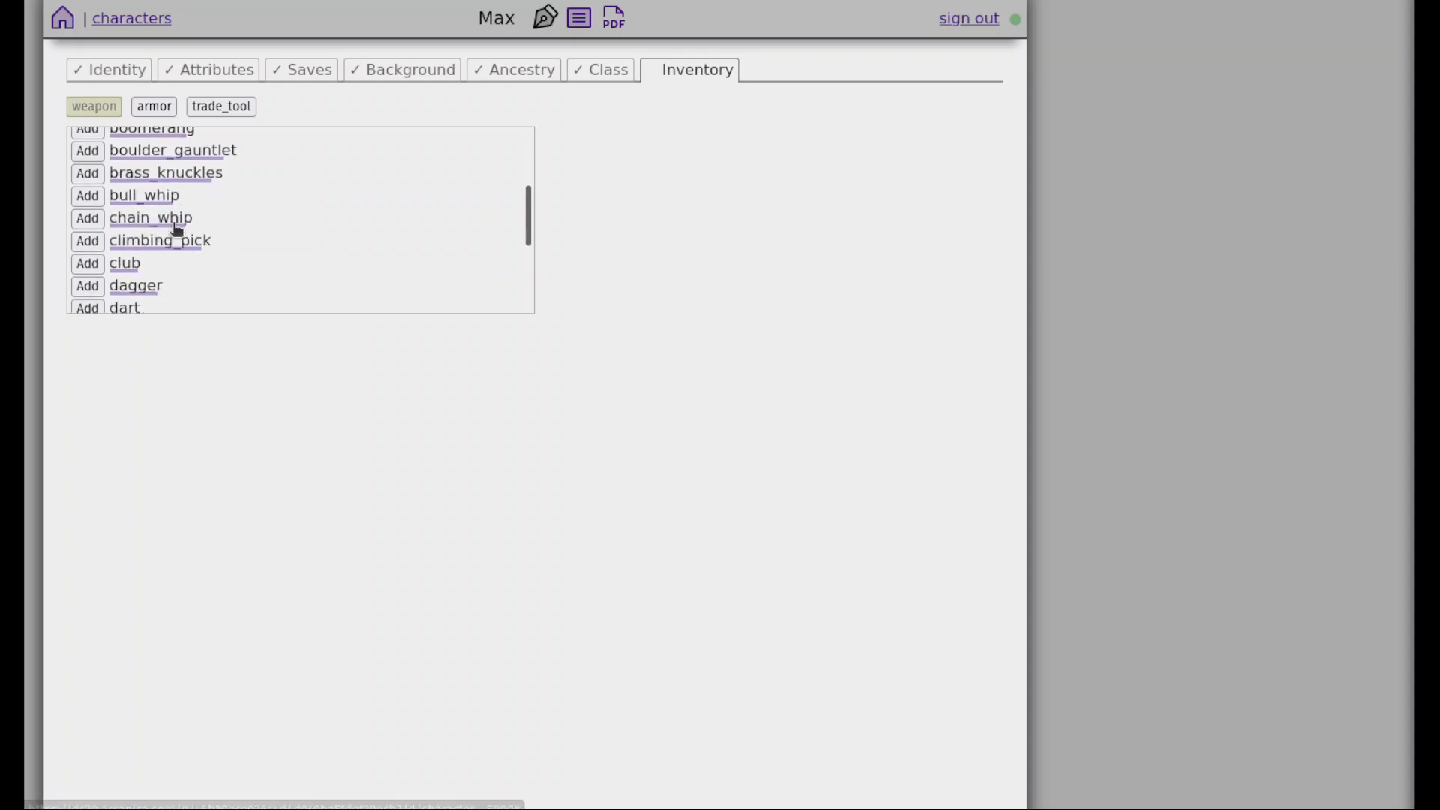
pyautogui.scroll(8, 173, 224)
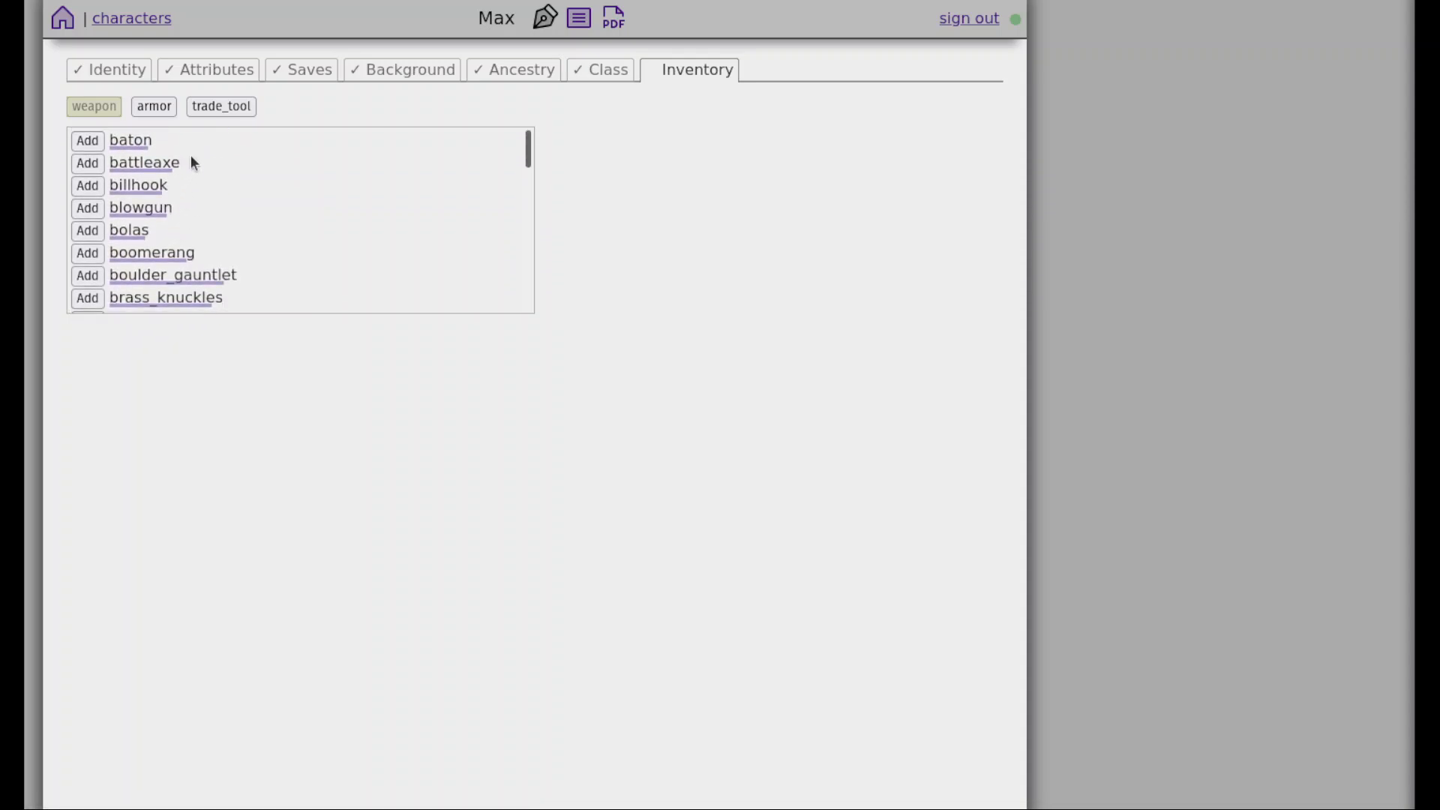
pyautogui.click(89, 140)
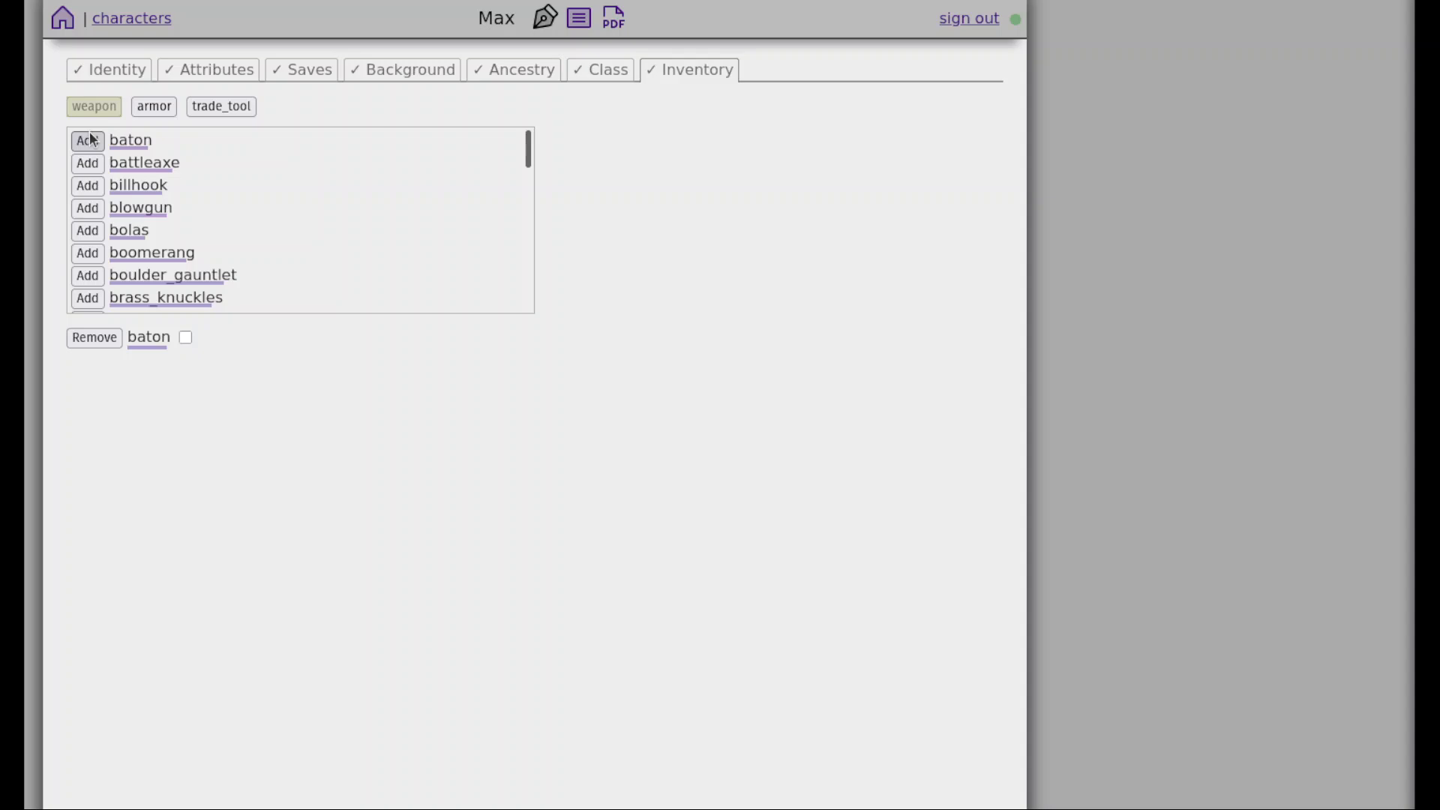
pyautogui.scroll(-3, 227, 235)
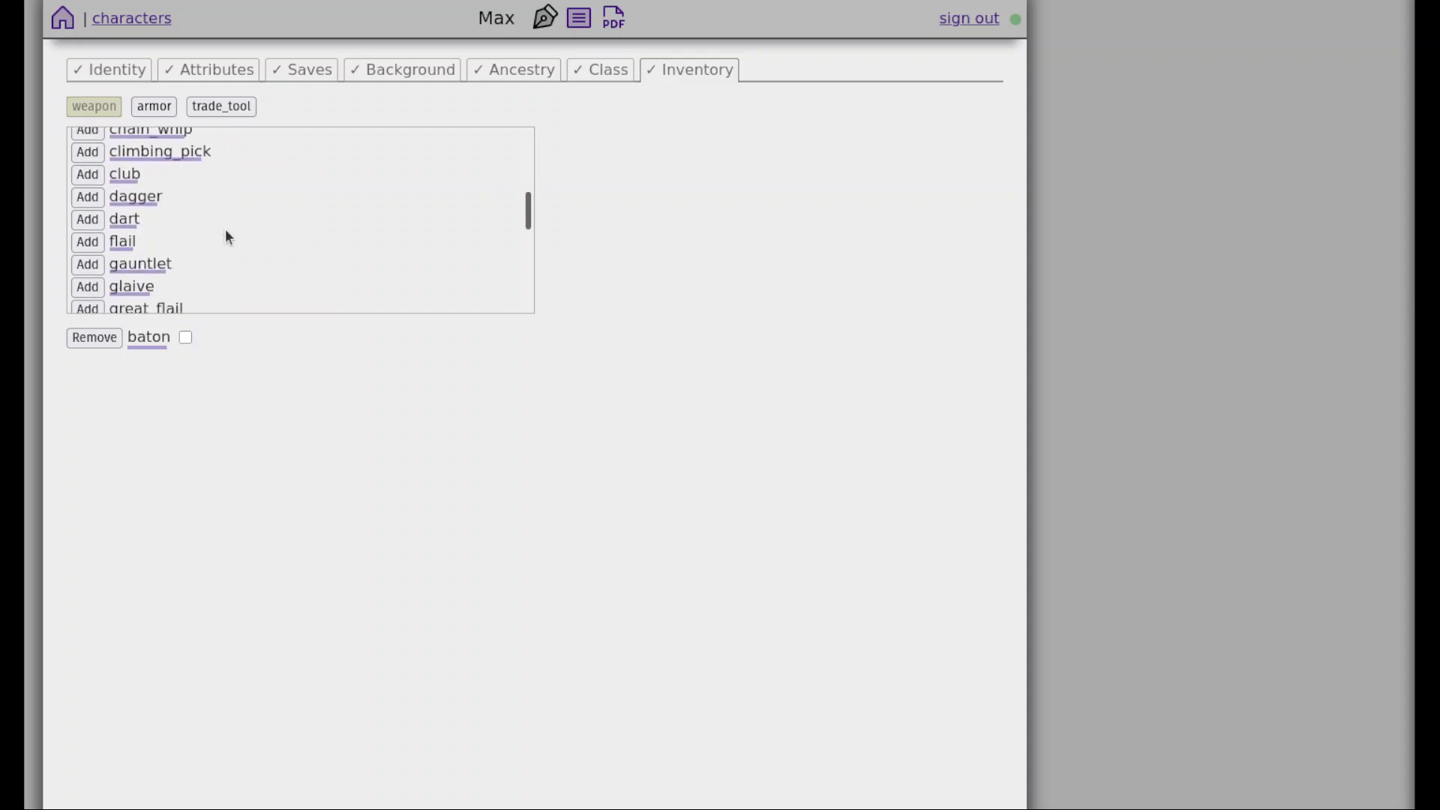
pyautogui.scroll(3, 225, 233)
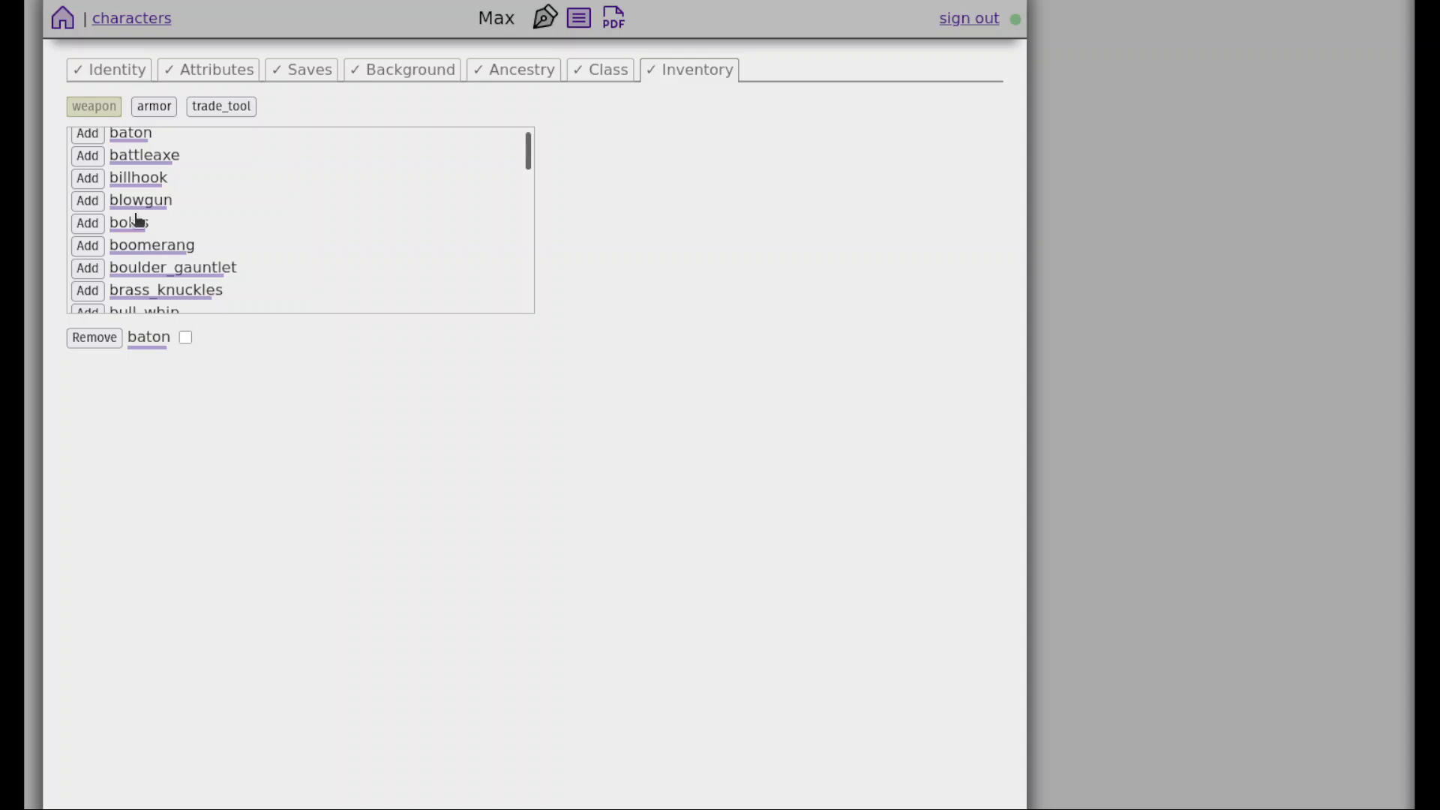
pyautogui.scroll(1, 186, 221)
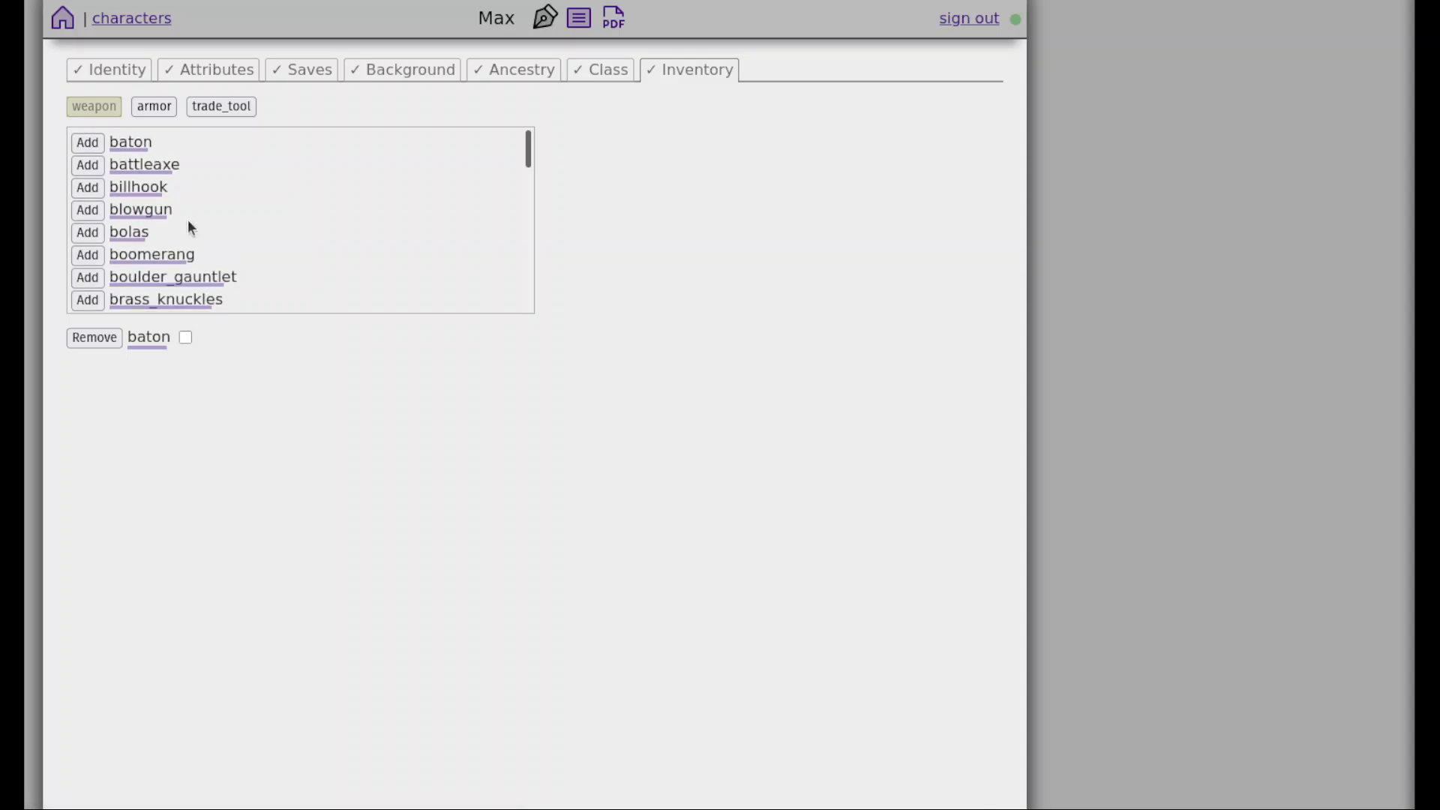
pyautogui.click(170, 258)
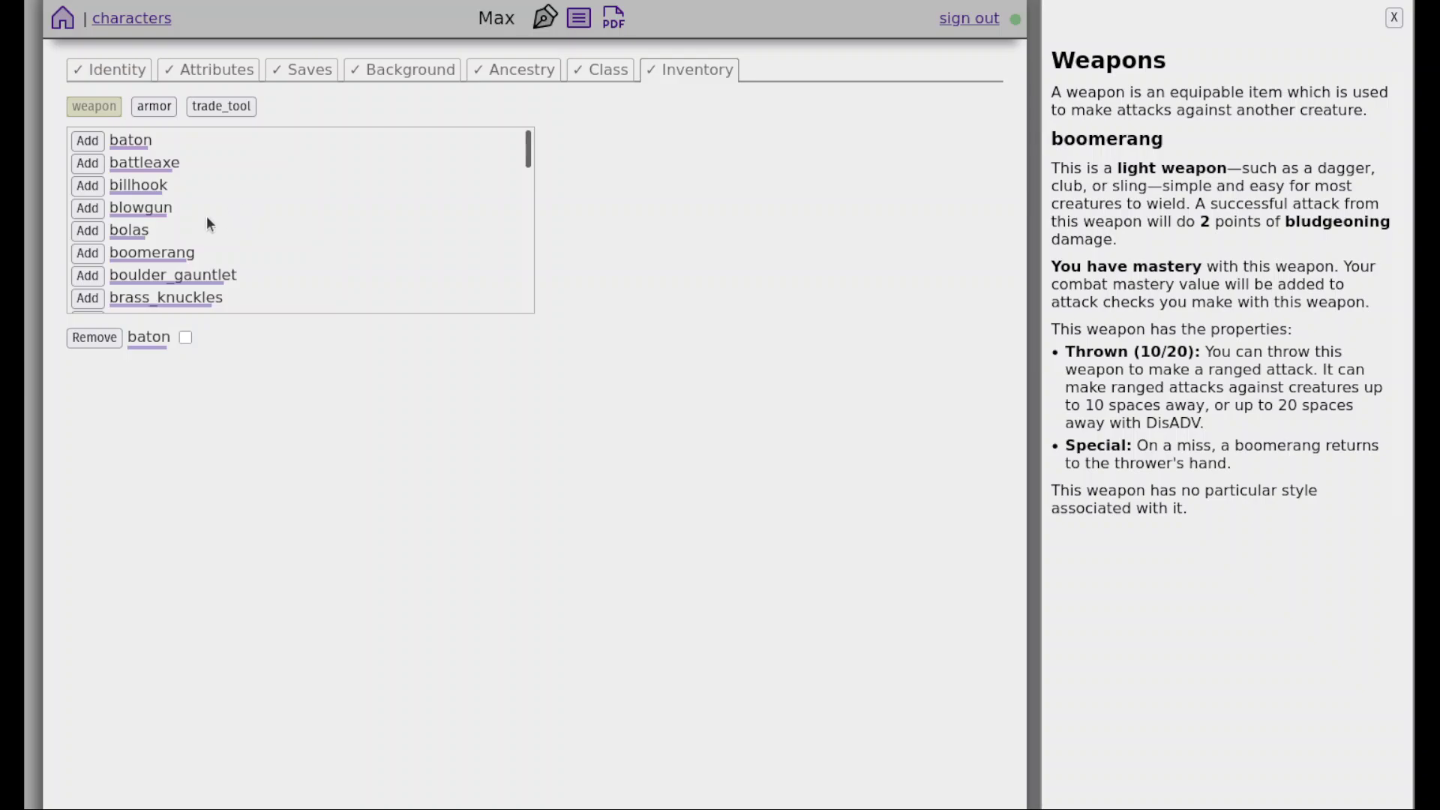
pyautogui.click(88, 253)
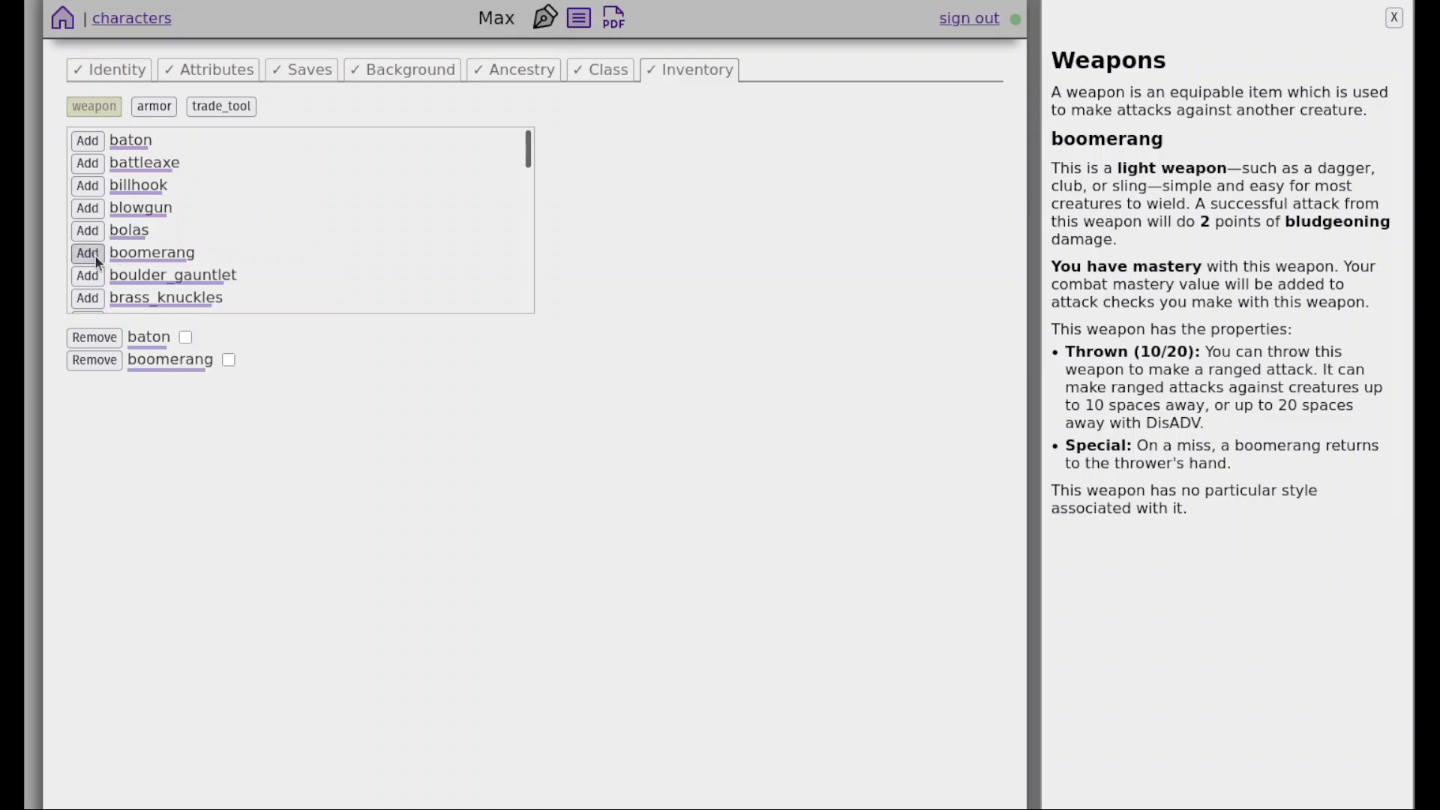
pyautogui.click(156, 106)
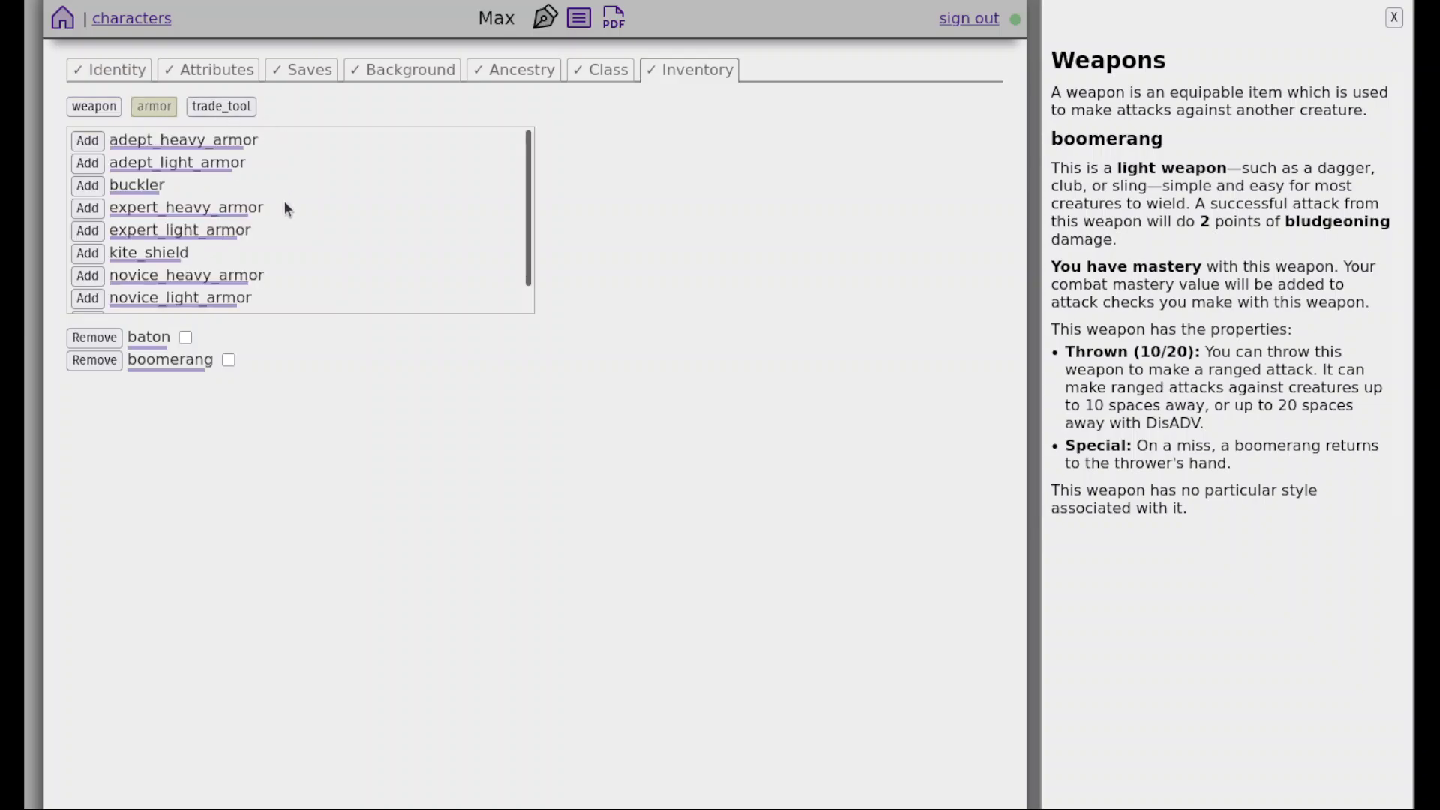
# Add adept_light_armor to the inventory, equip the boomerang, and list the trade tool items
pyautogui.click(172, 165)
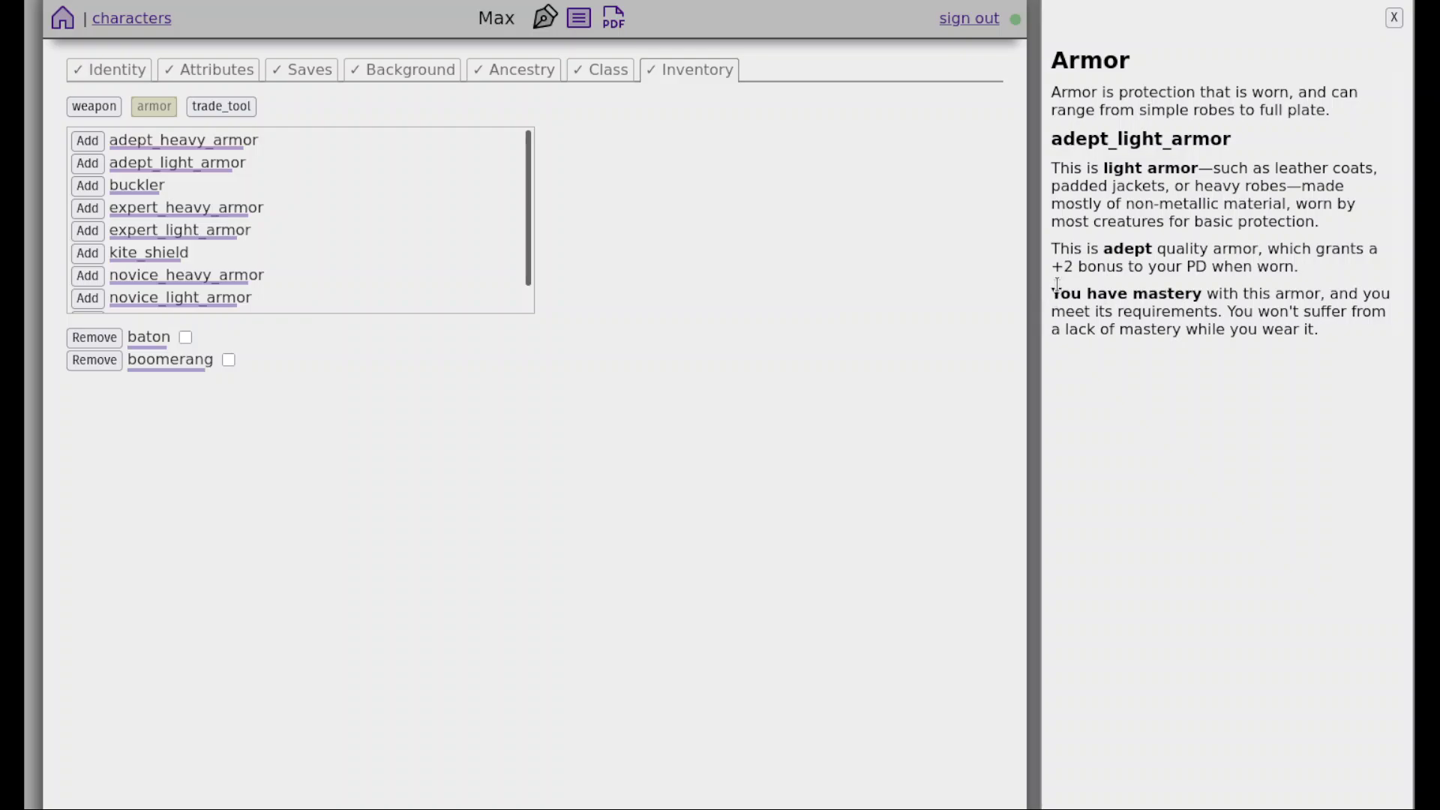
pyautogui.moveTo(1052, 294); pyautogui.dragTo(1203, 294)
pyautogui.click(1203, 294)
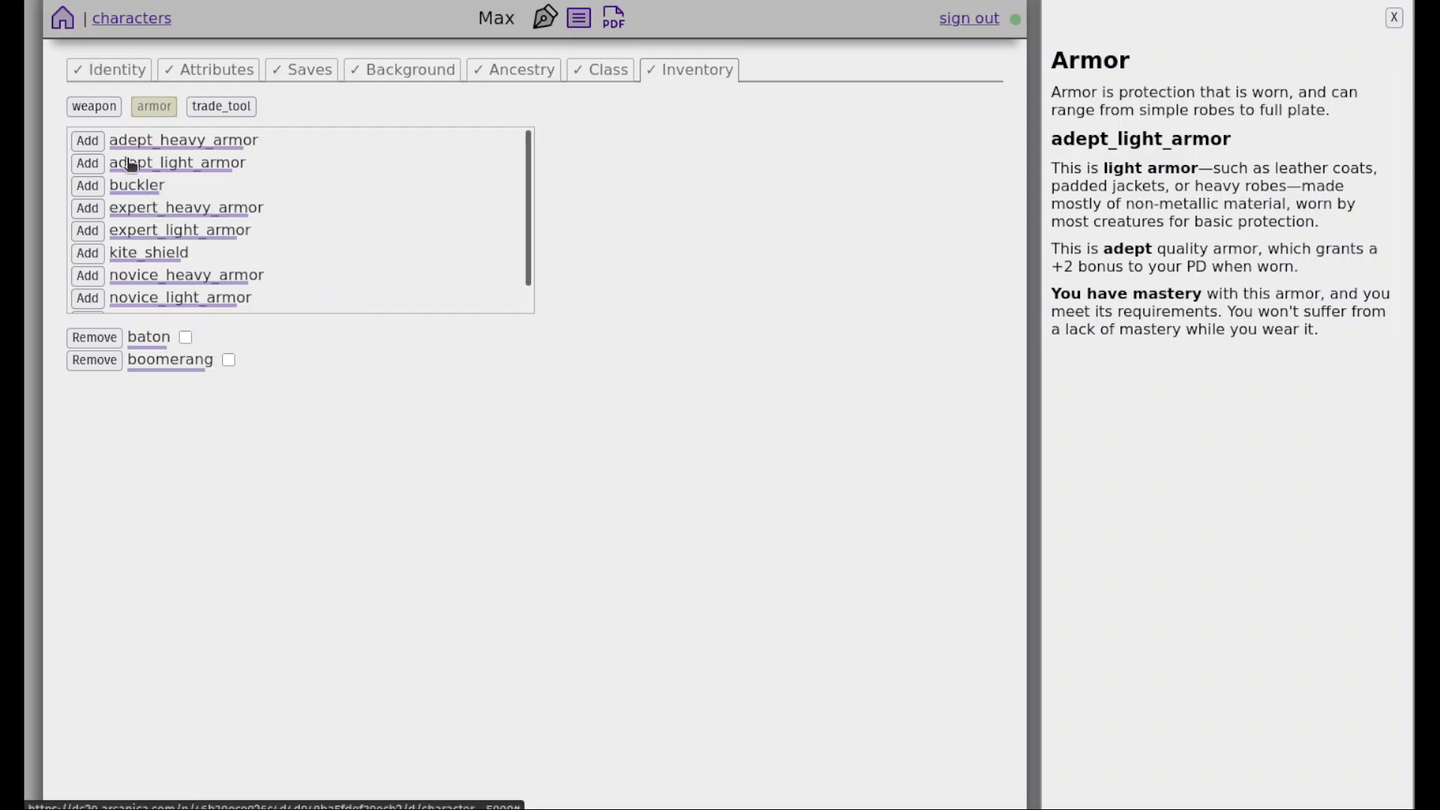
pyautogui.click(88, 163)
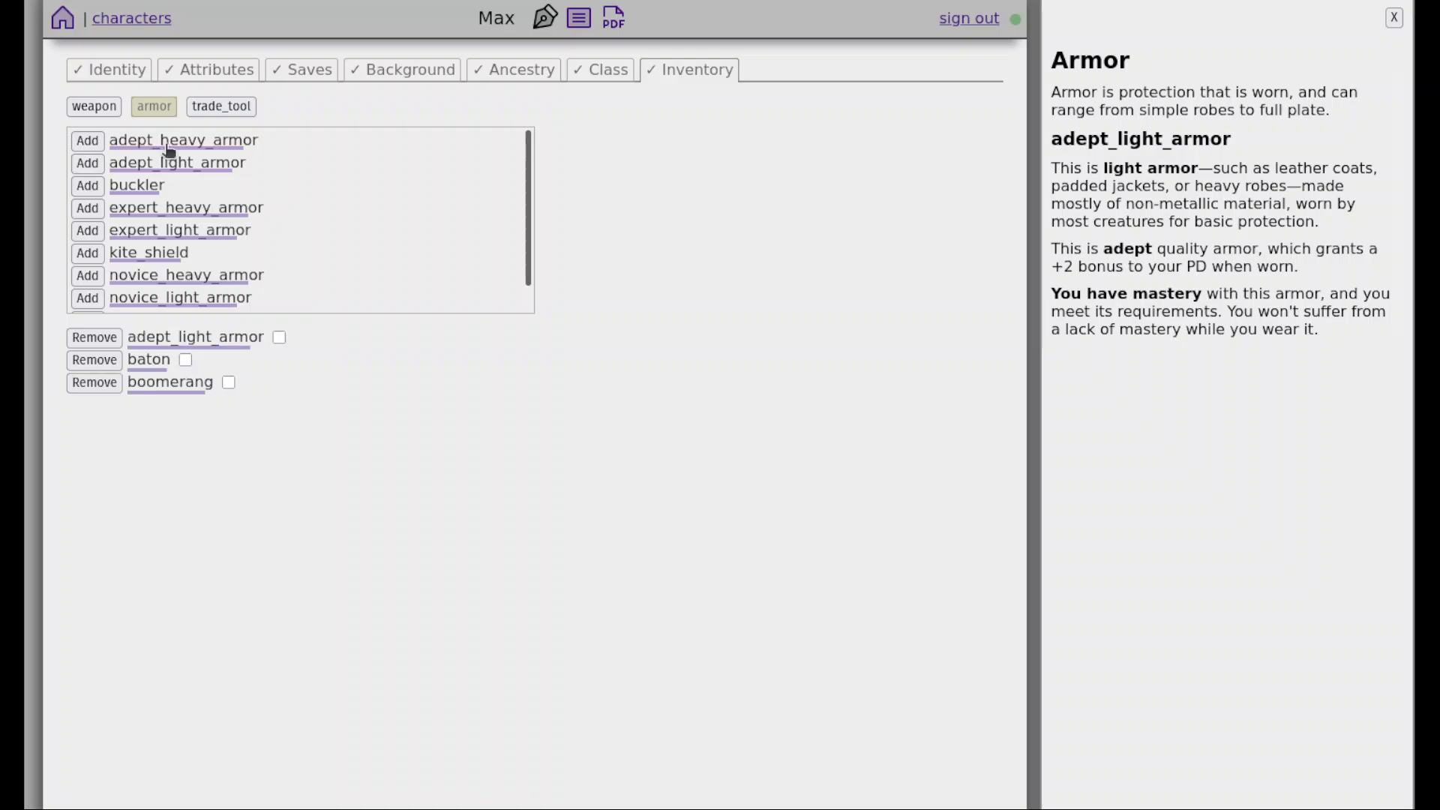
pyautogui.click(183, 146)
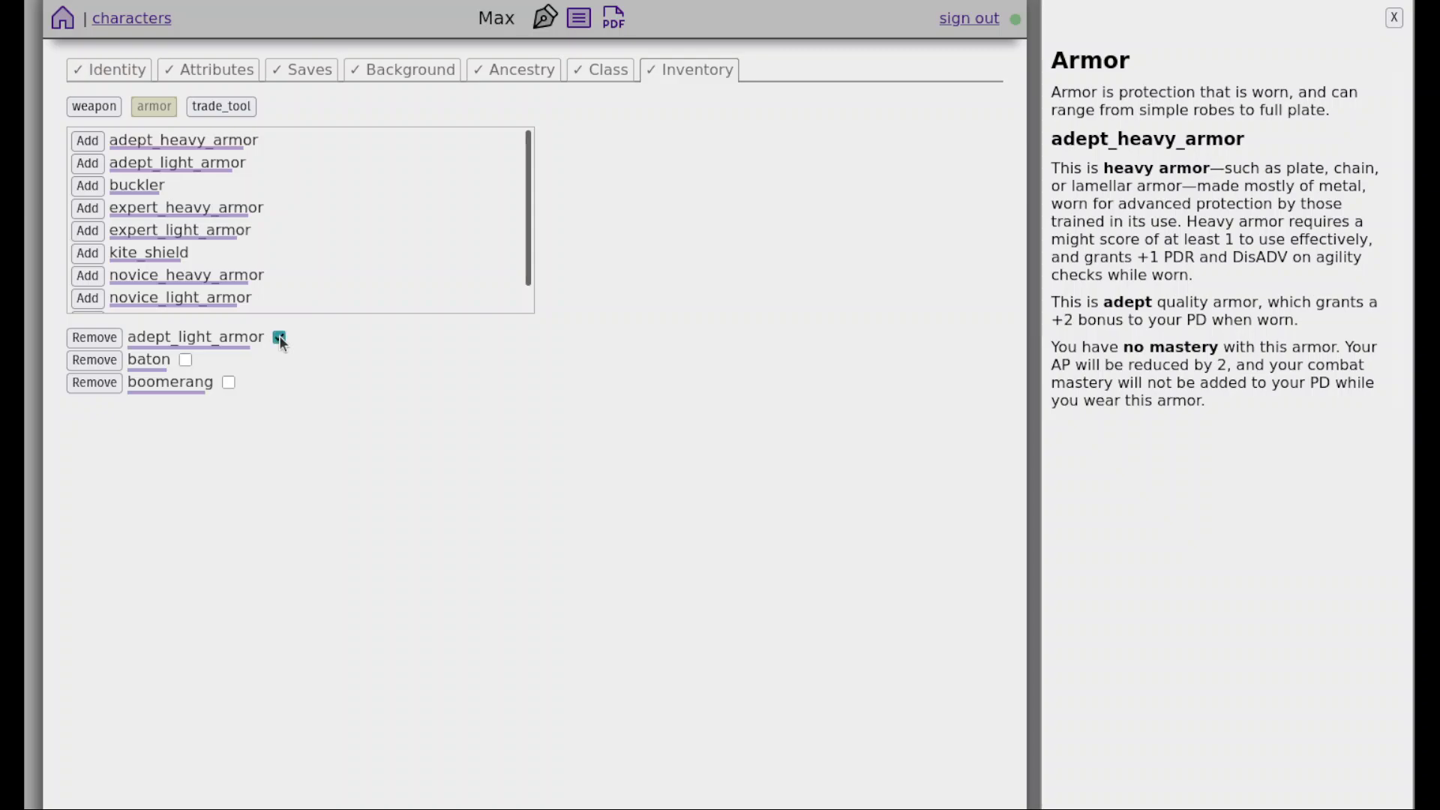
pyautogui.click(228, 382)
pyautogui.click(222, 105)
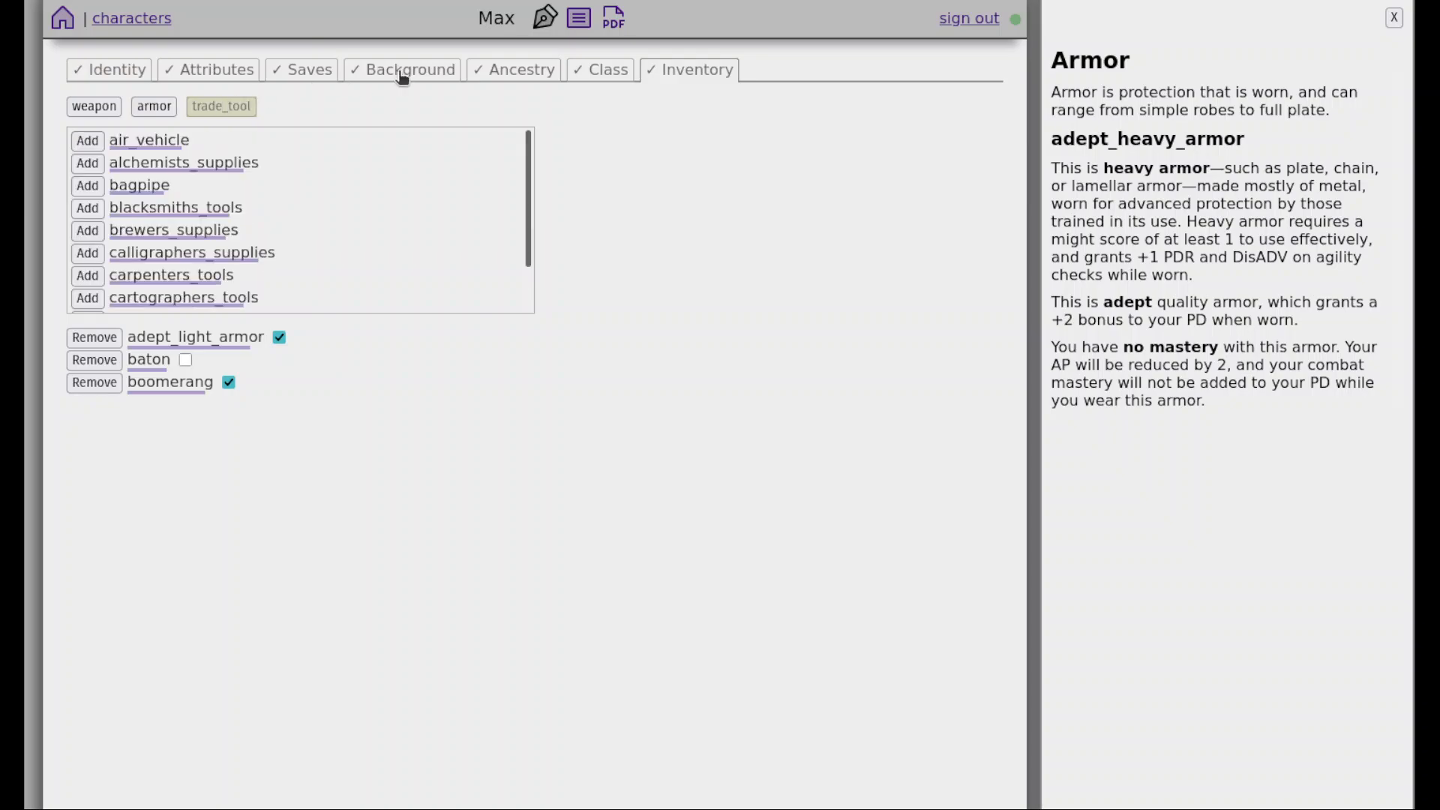
# Check the trades proficiency list, then add alchemists_supplies from the trade tools
pyautogui.click(403, 75)
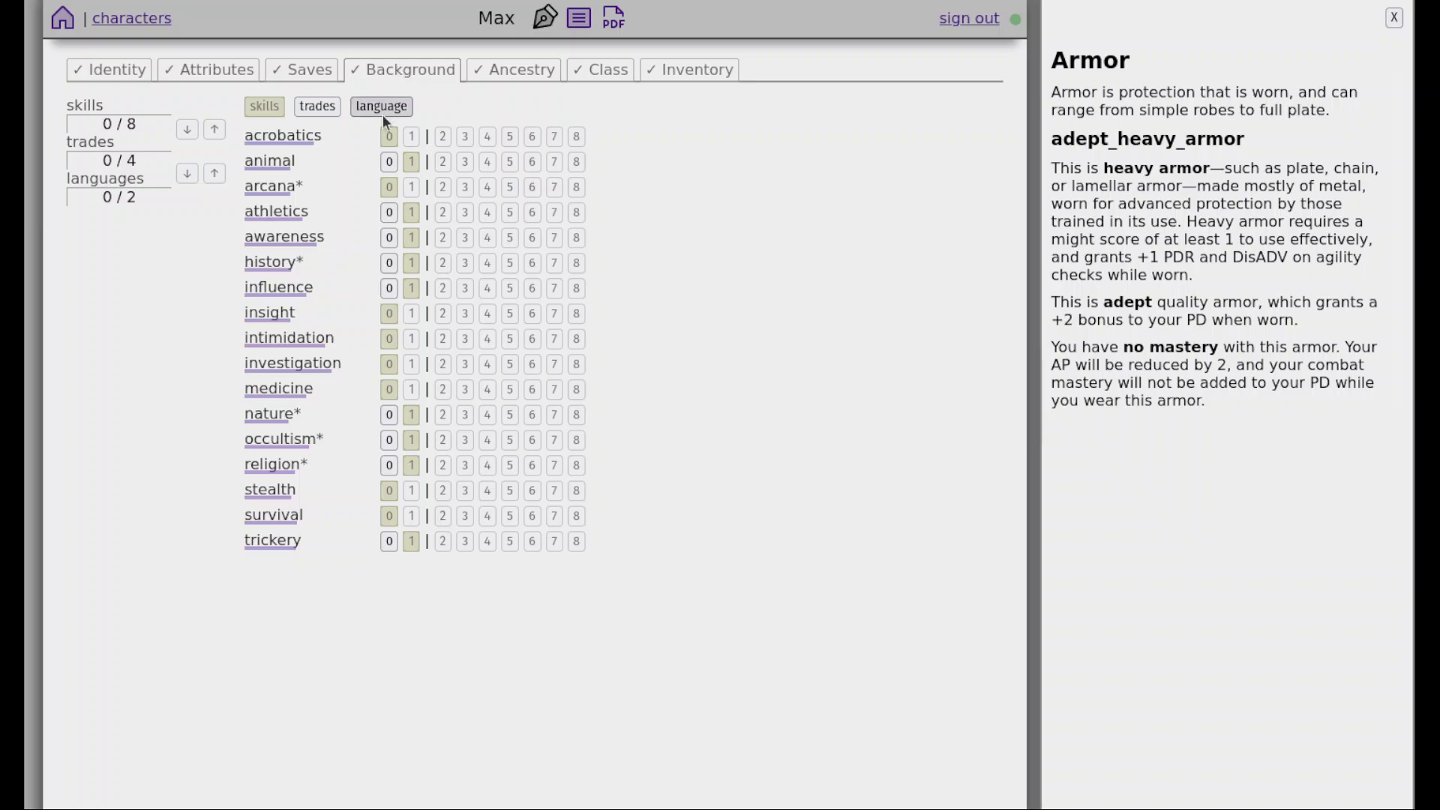
pyautogui.click(330, 112)
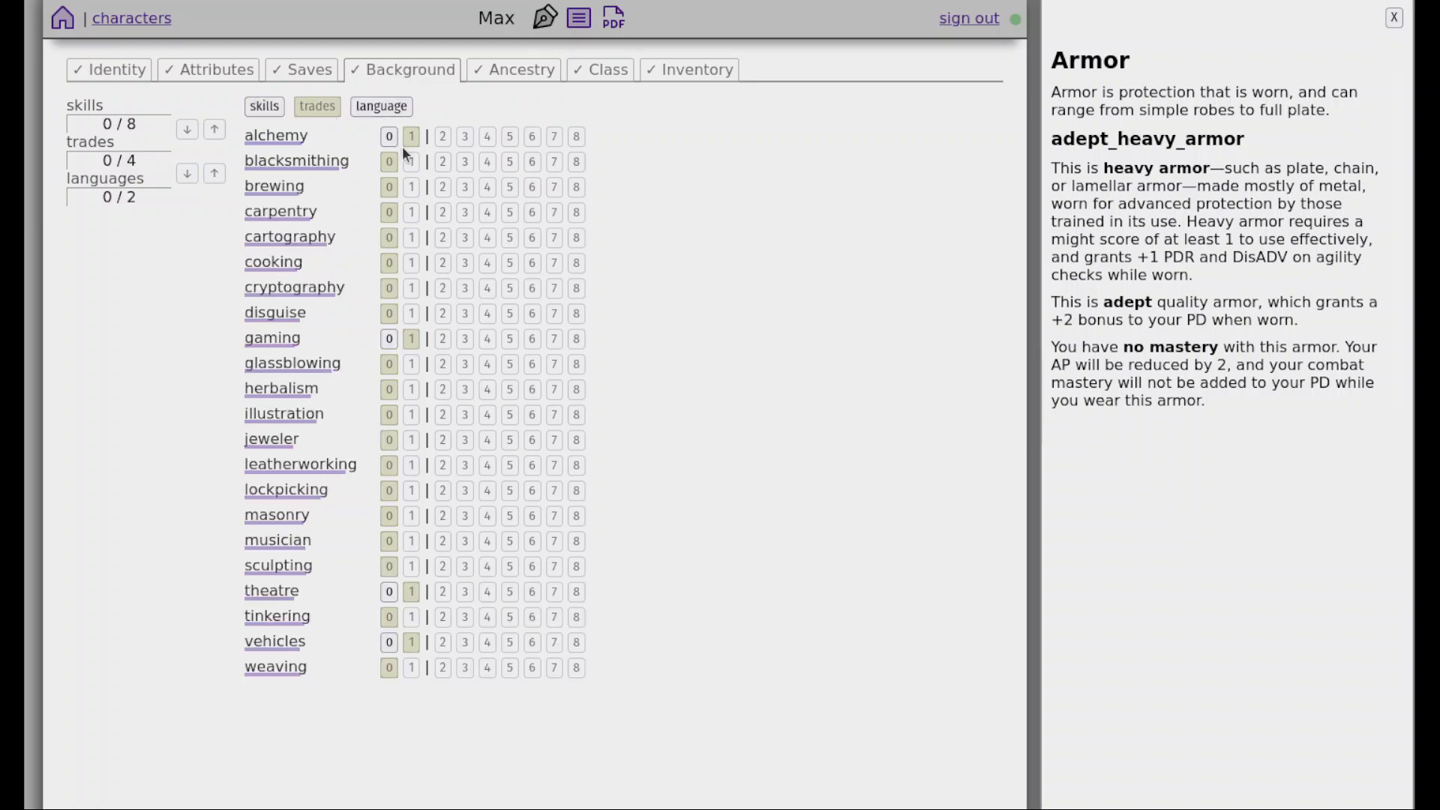
pyautogui.click(690, 75)
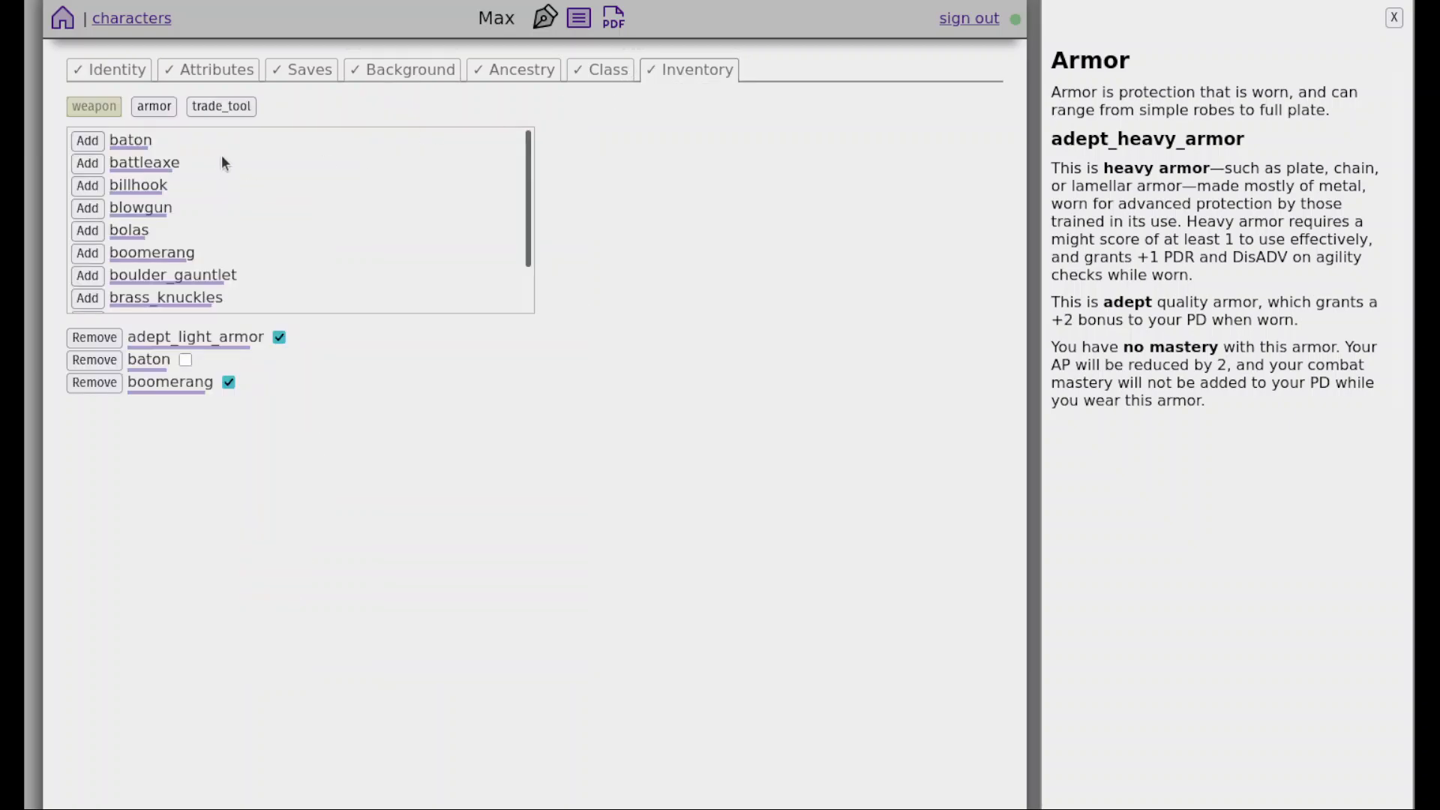
pyautogui.click(237, 105)
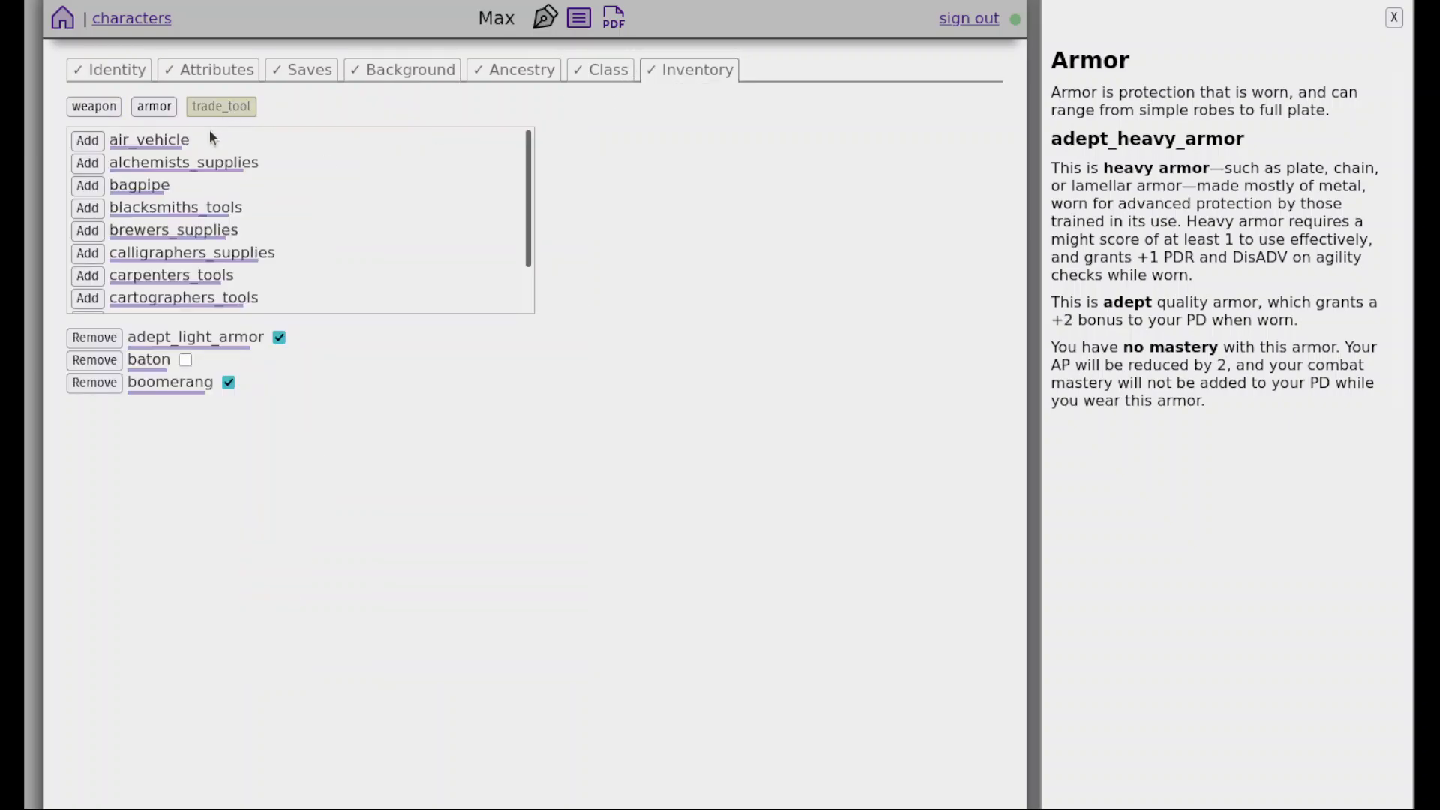
pyautogui.click(177, 165)
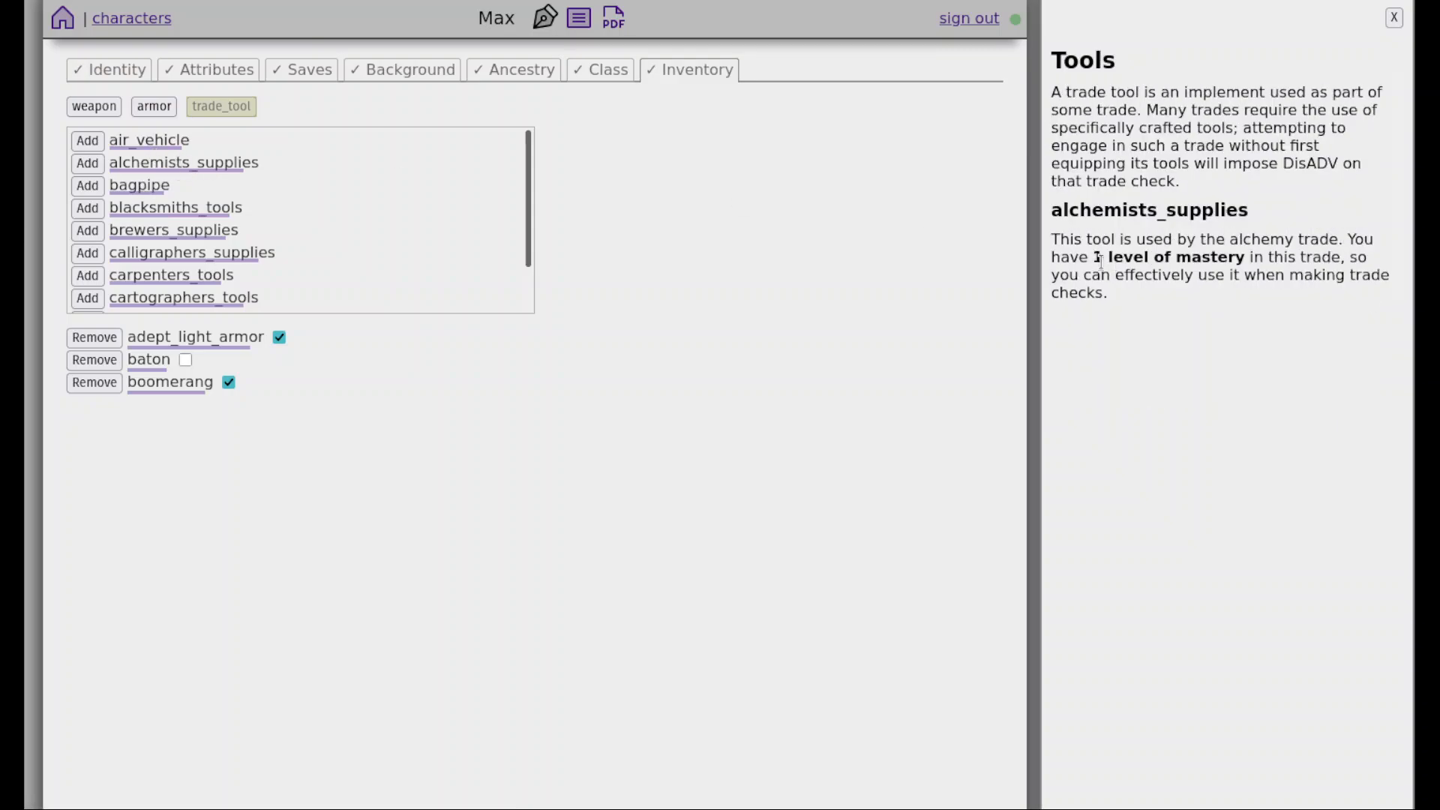
pyautogui.moveTo(1093, 257); pyautogui.dragTo(1242, 257)
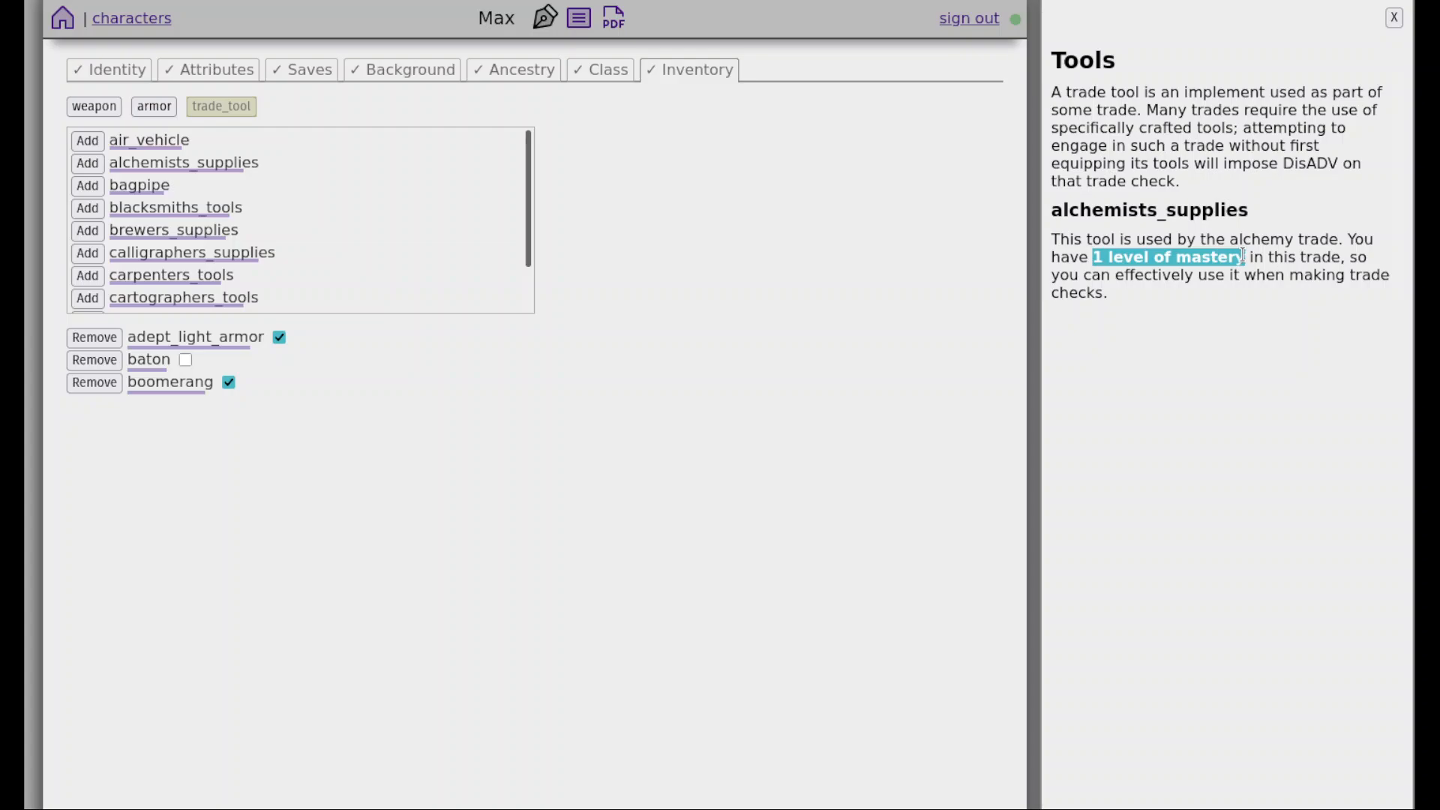
pyautogui.click(1242, 257)
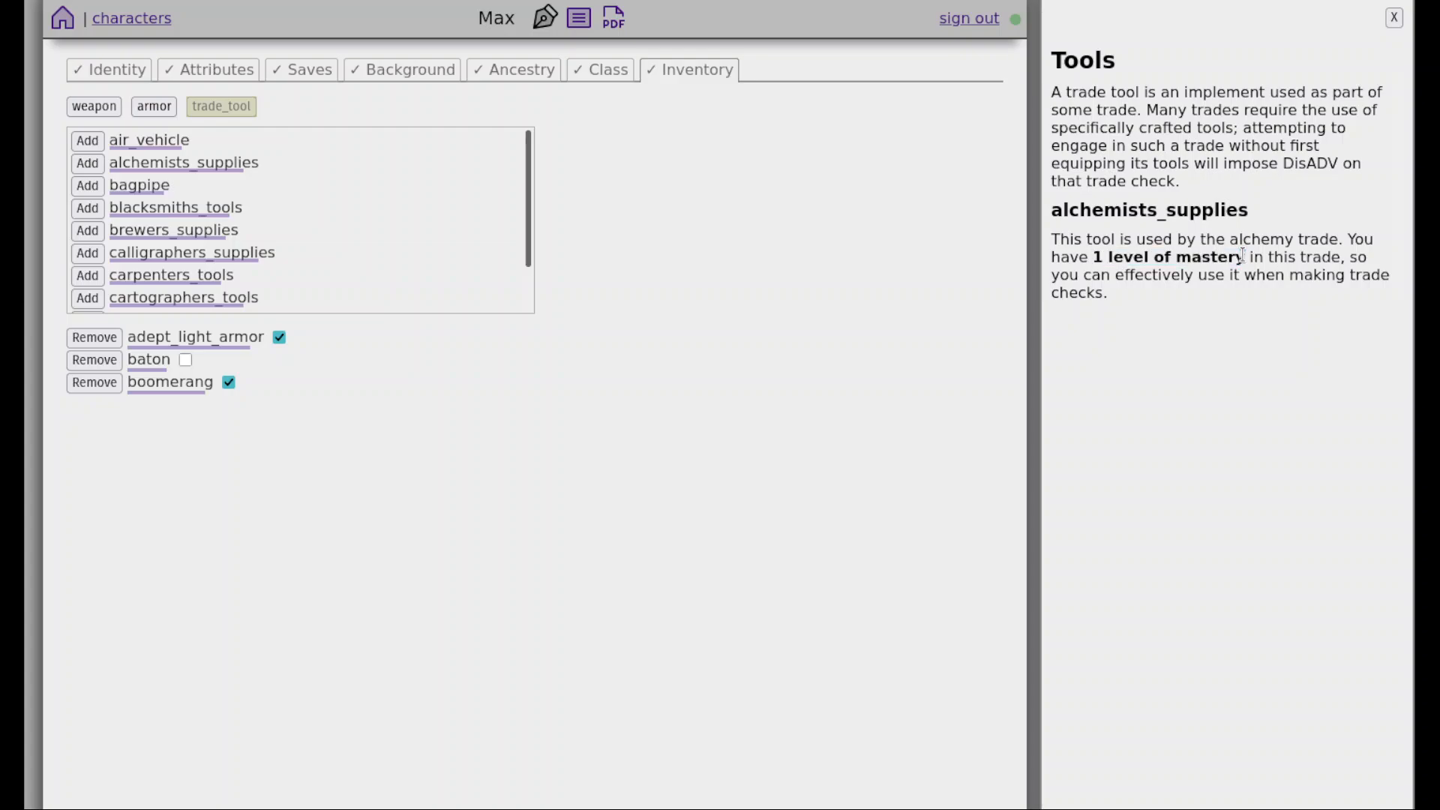
pyautogui.click(97, 163)
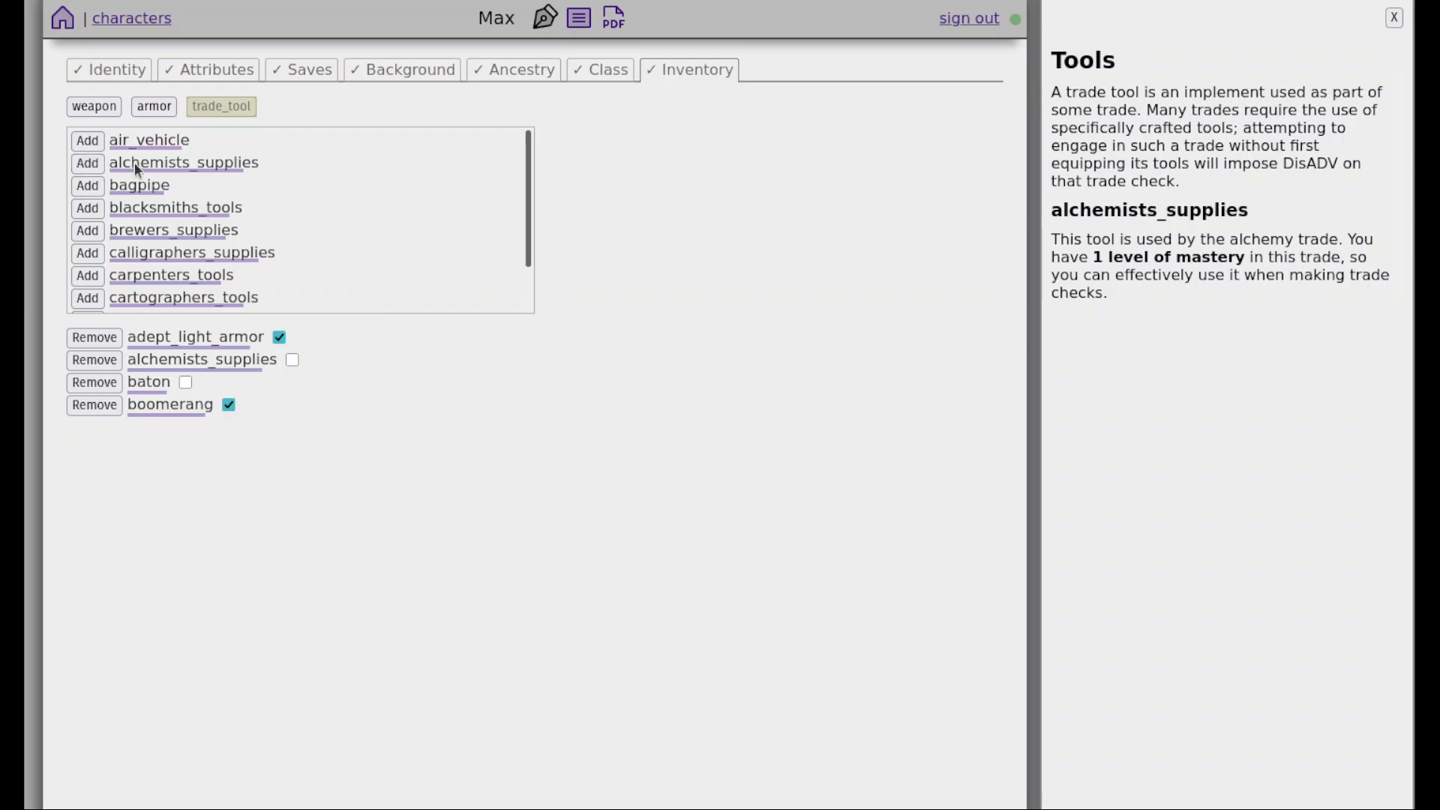
# Add dice to the inventory and mark the baton as equipped
pyautogui.scroll(-2, 193, 232)
pyautogui.scroll(-3, 192, 235)
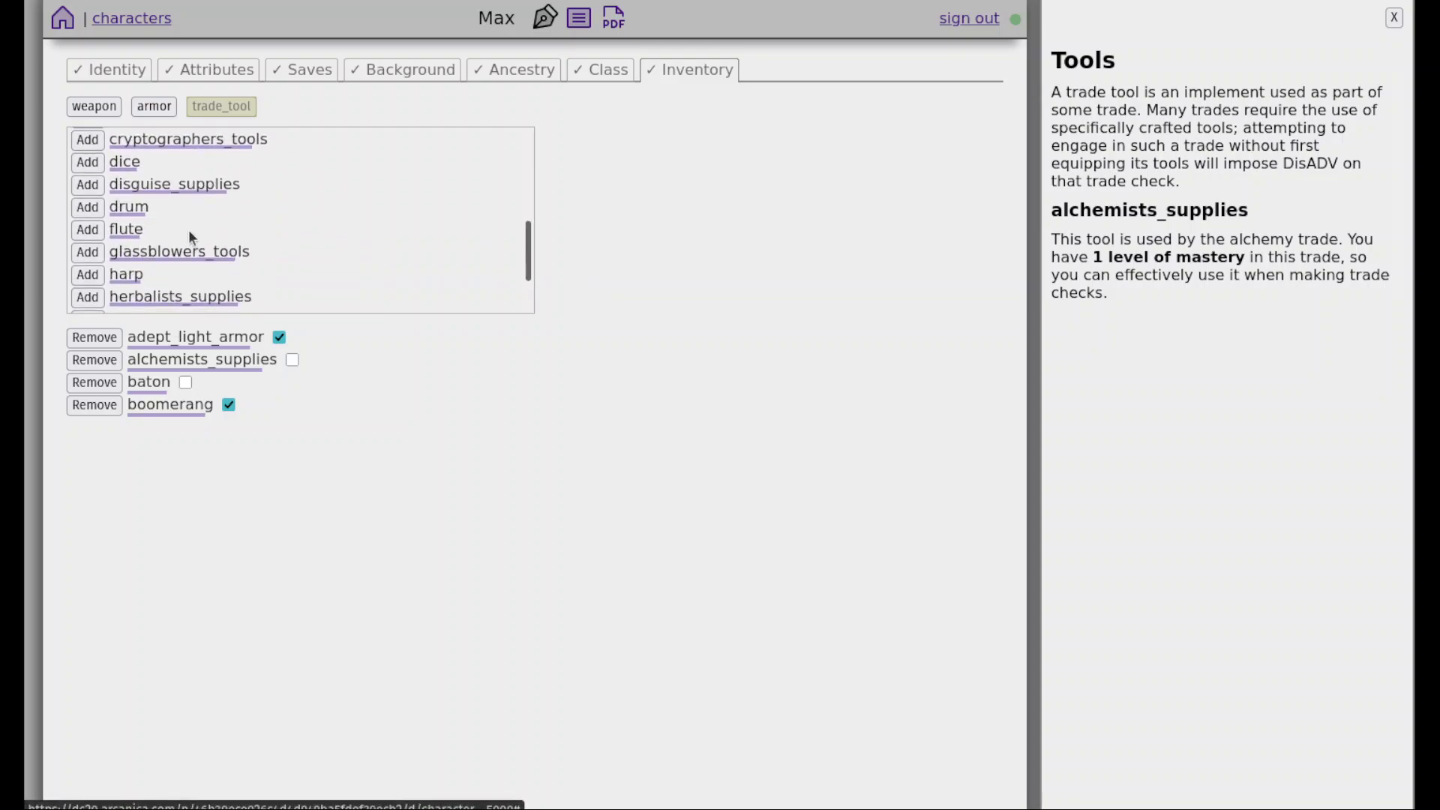
pyautogui.click(124, 164)
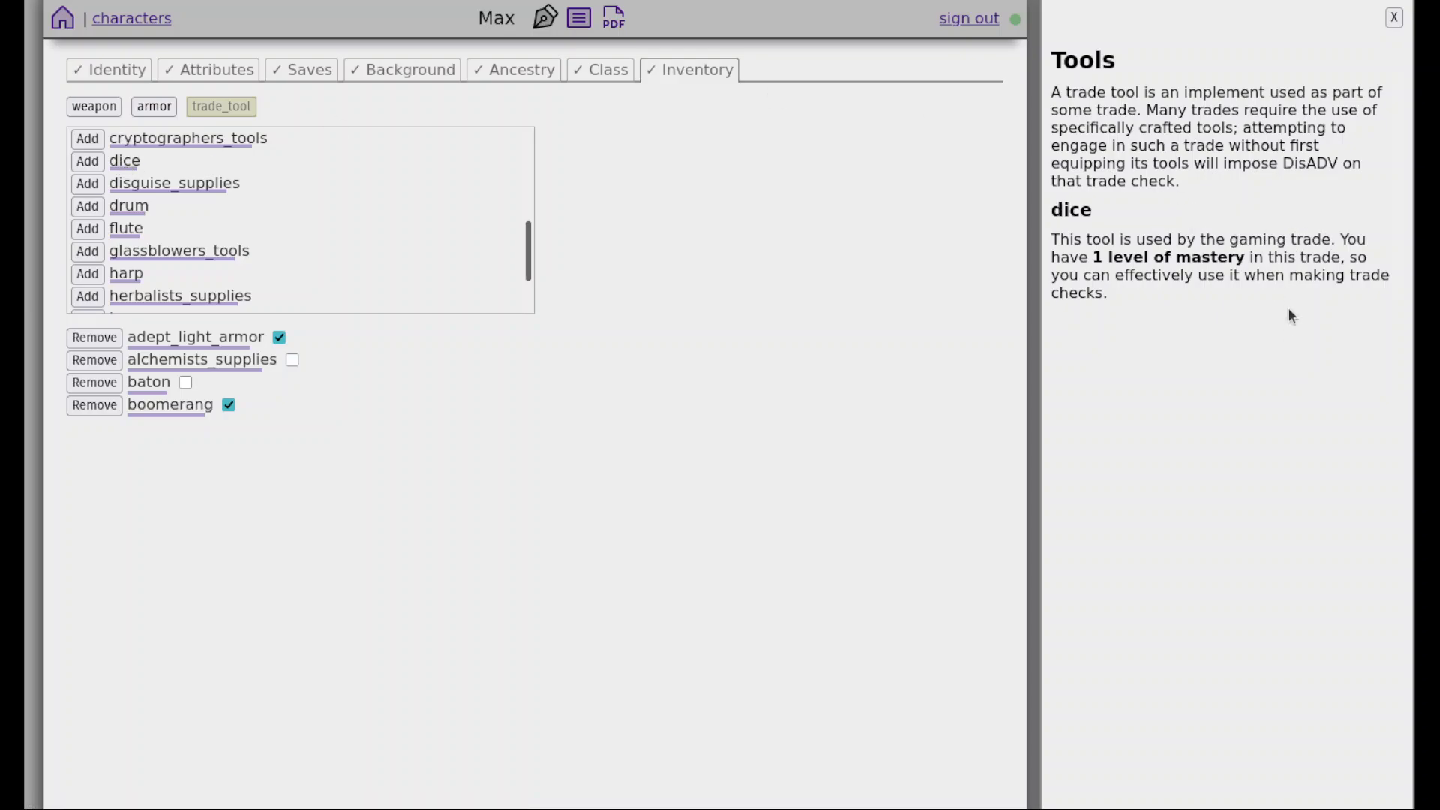
pyautogui.doubleClick(1199, 257)
pyautogui.click(1199, 257)
pyautogui.click(91, 164)
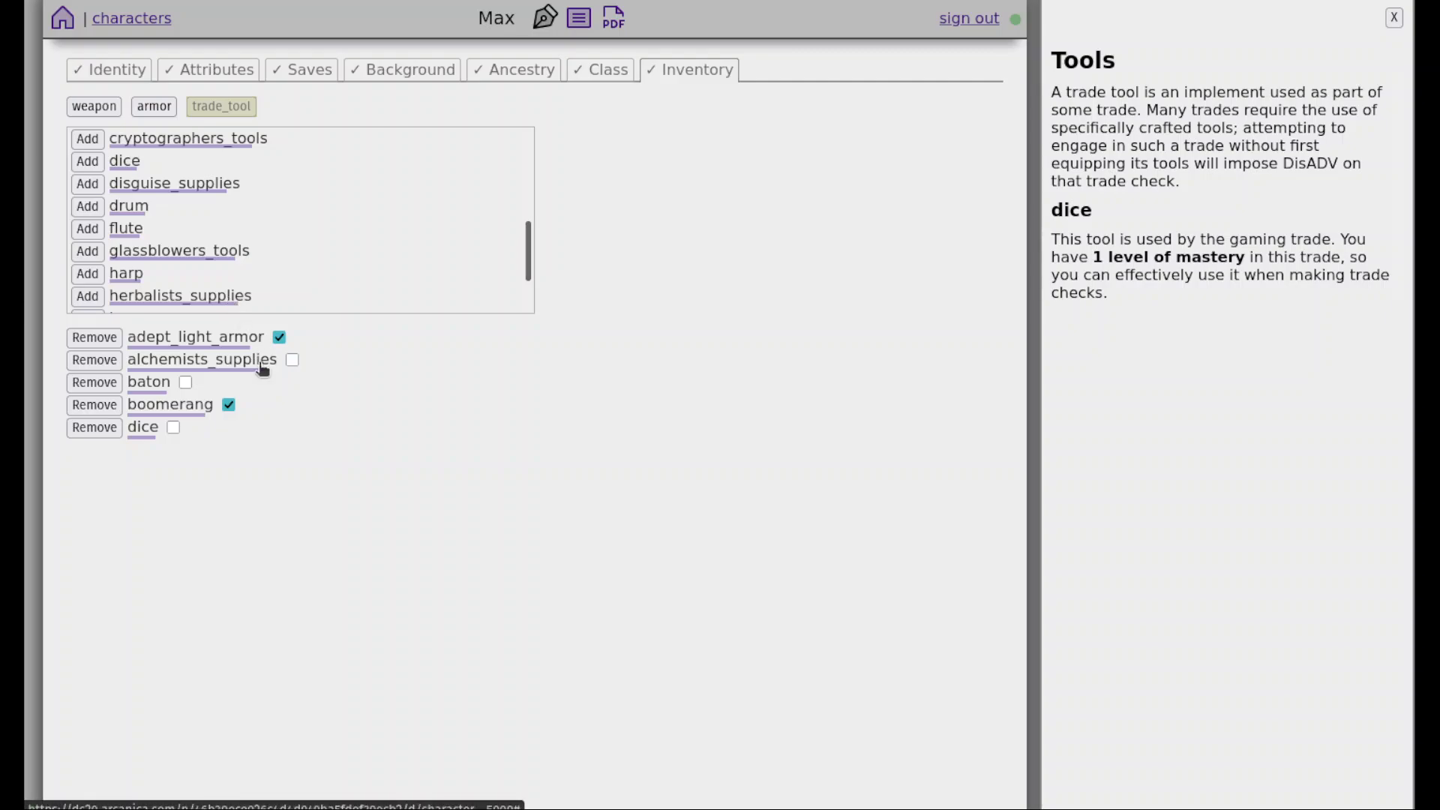
pyautogui.click(185, 382)
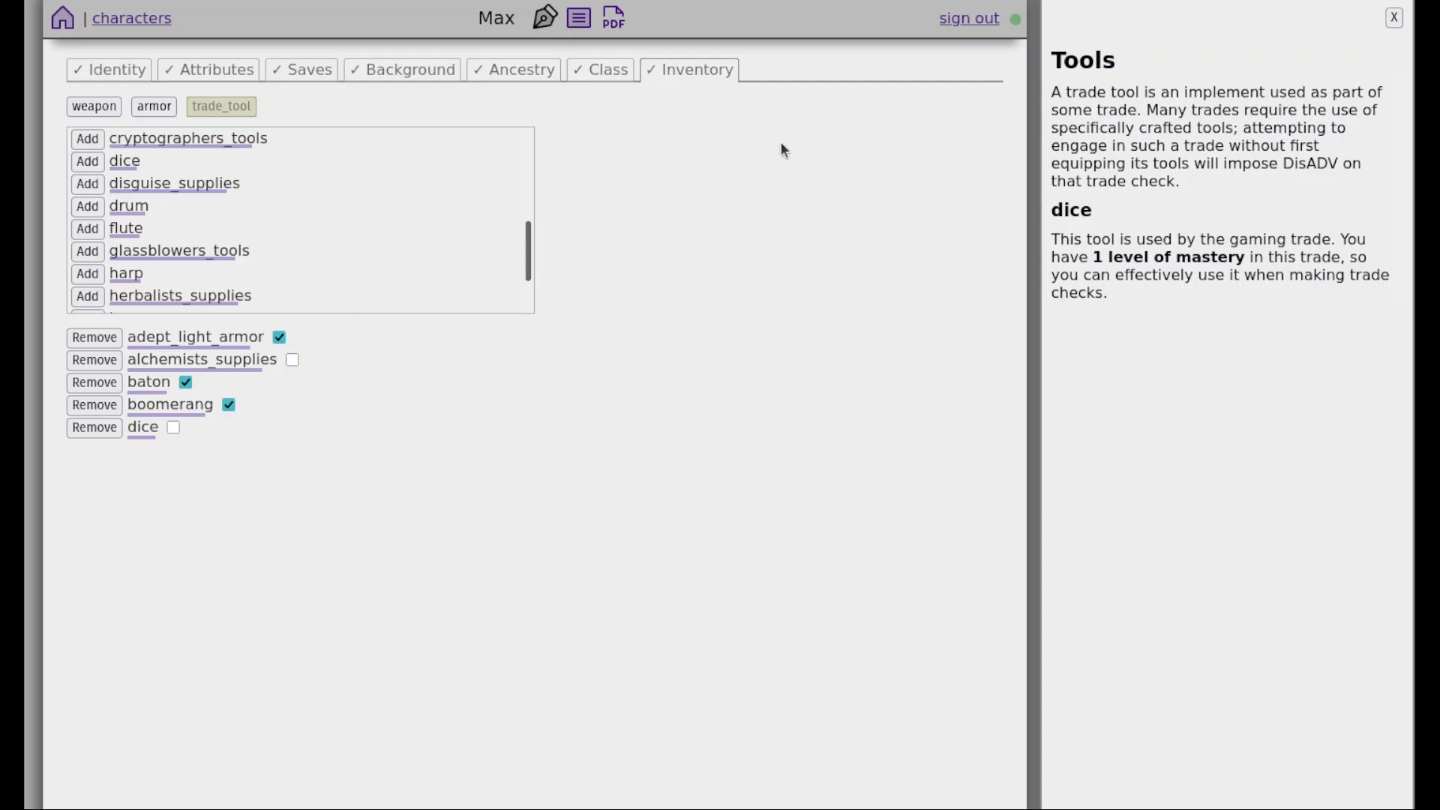
pyautogui.click(1394, 18)
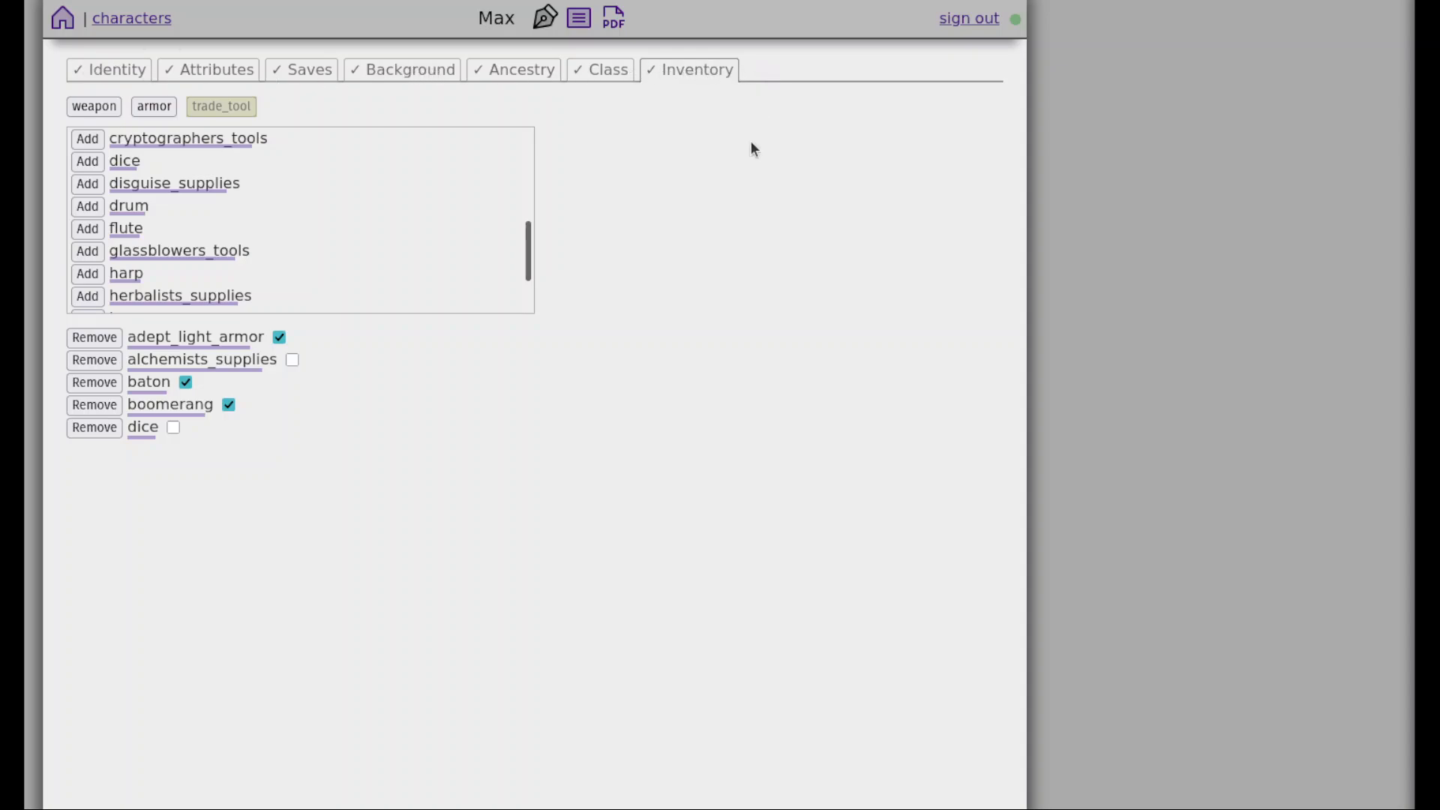
pyautogui.scroll(5, 450, 171)
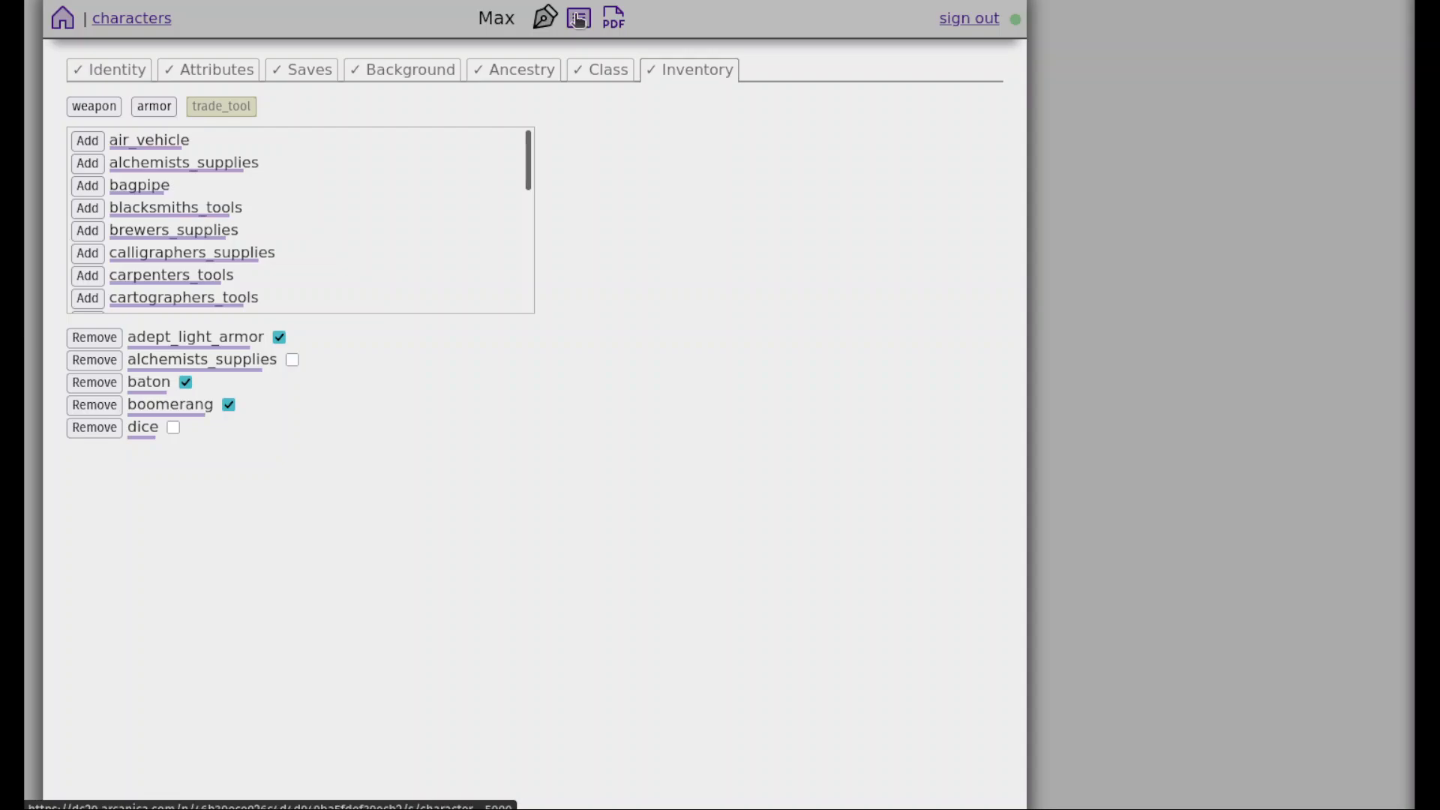
# Show Max's full character sheet and review it: 9 hp, 6 mana, 14 physical defense
pyautogui.click(579, 24)
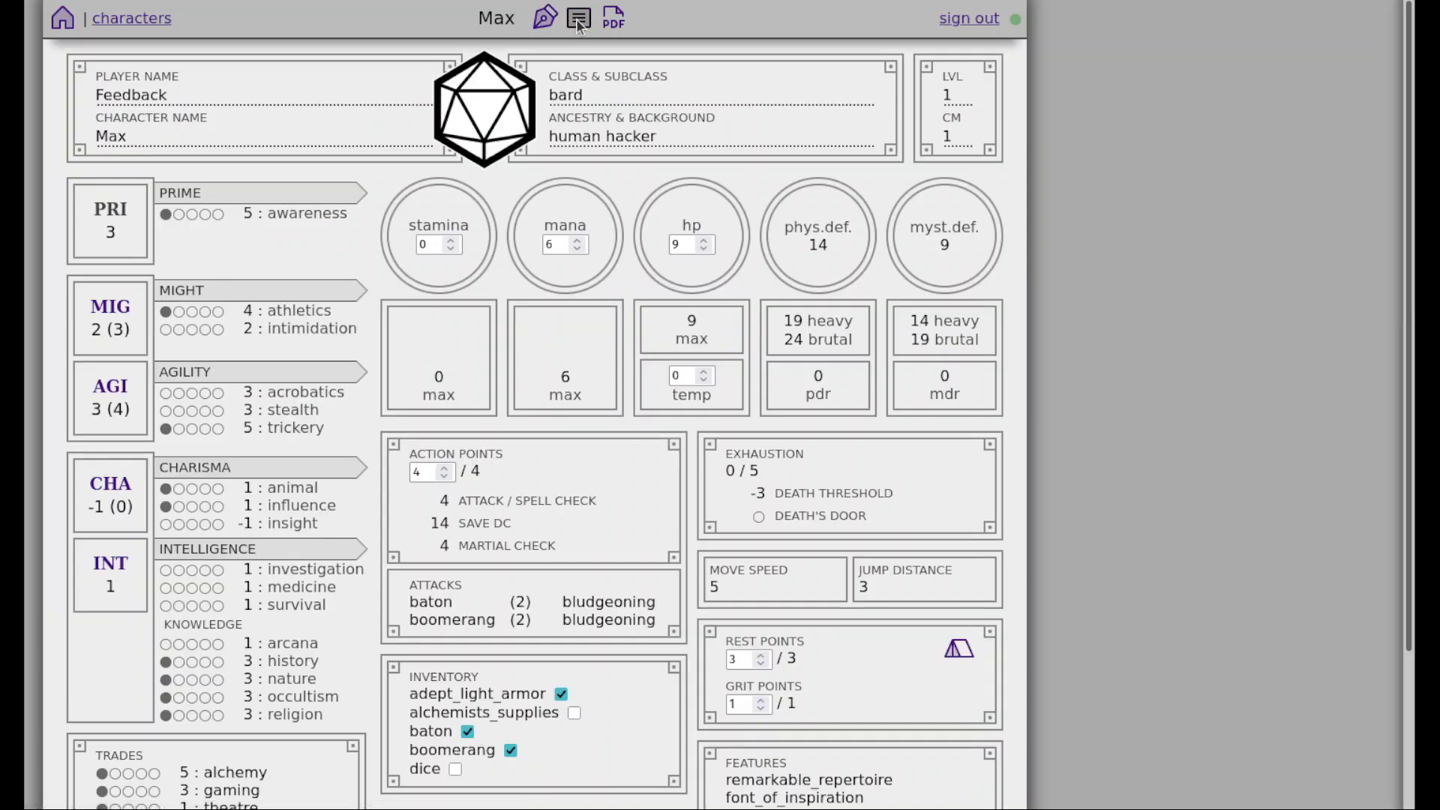
pyautogui.scroll(-3, 576, 410)
pyautogui.scroll(3, 570, 398)
pyautogui.scroll(-3, 725, 450)
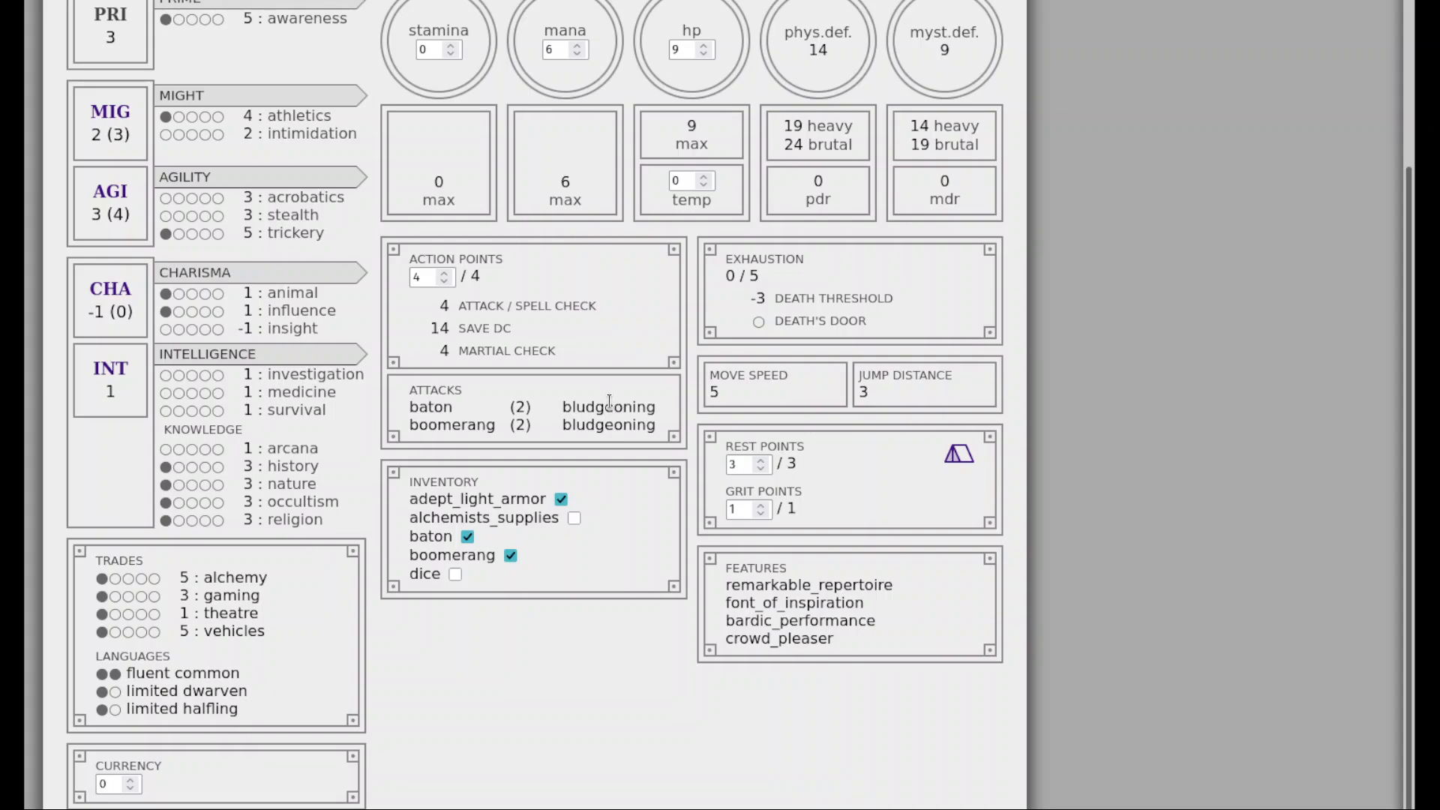
pyautogui.scroll(3, 587, 285)
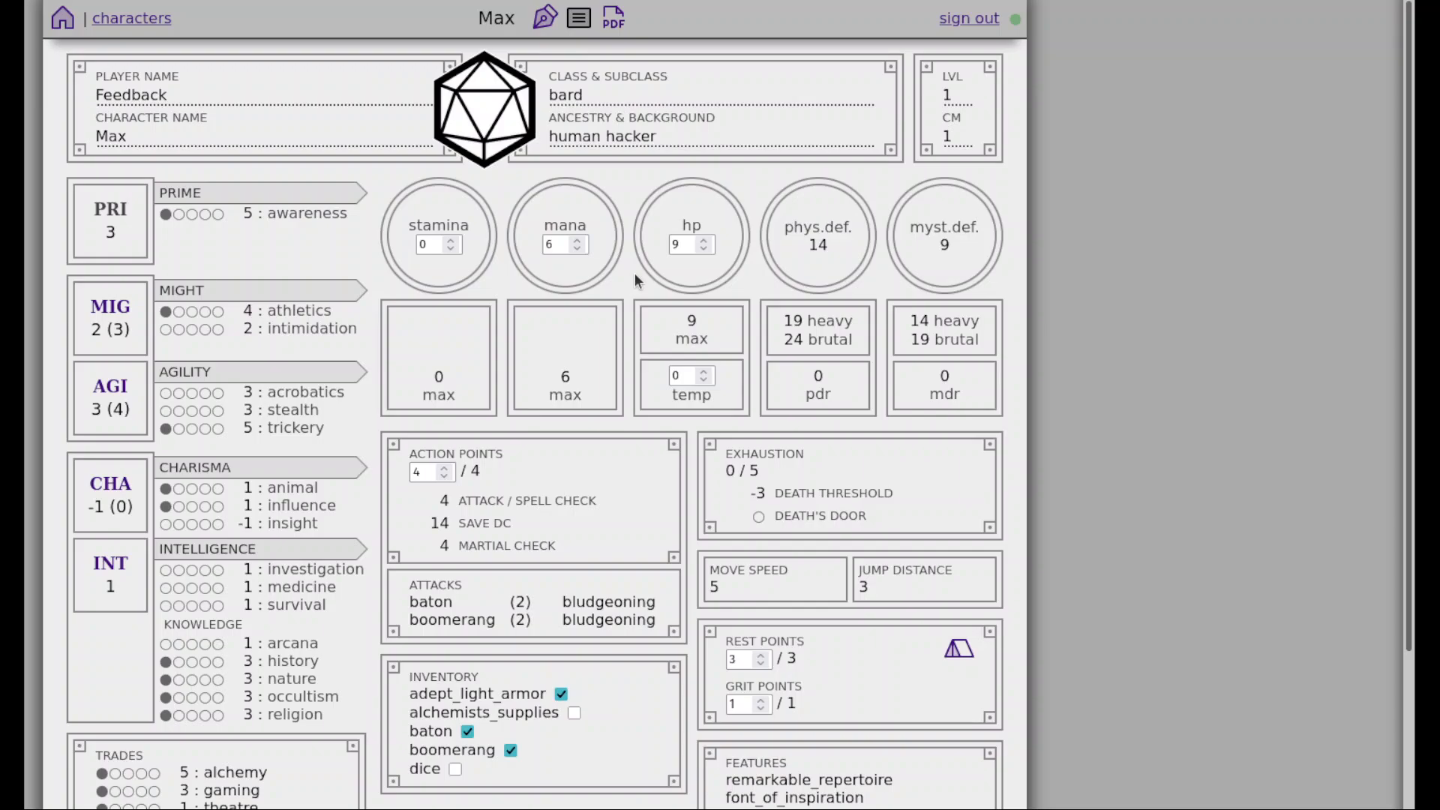
pyautogui.scroll(-3, 634, 275)
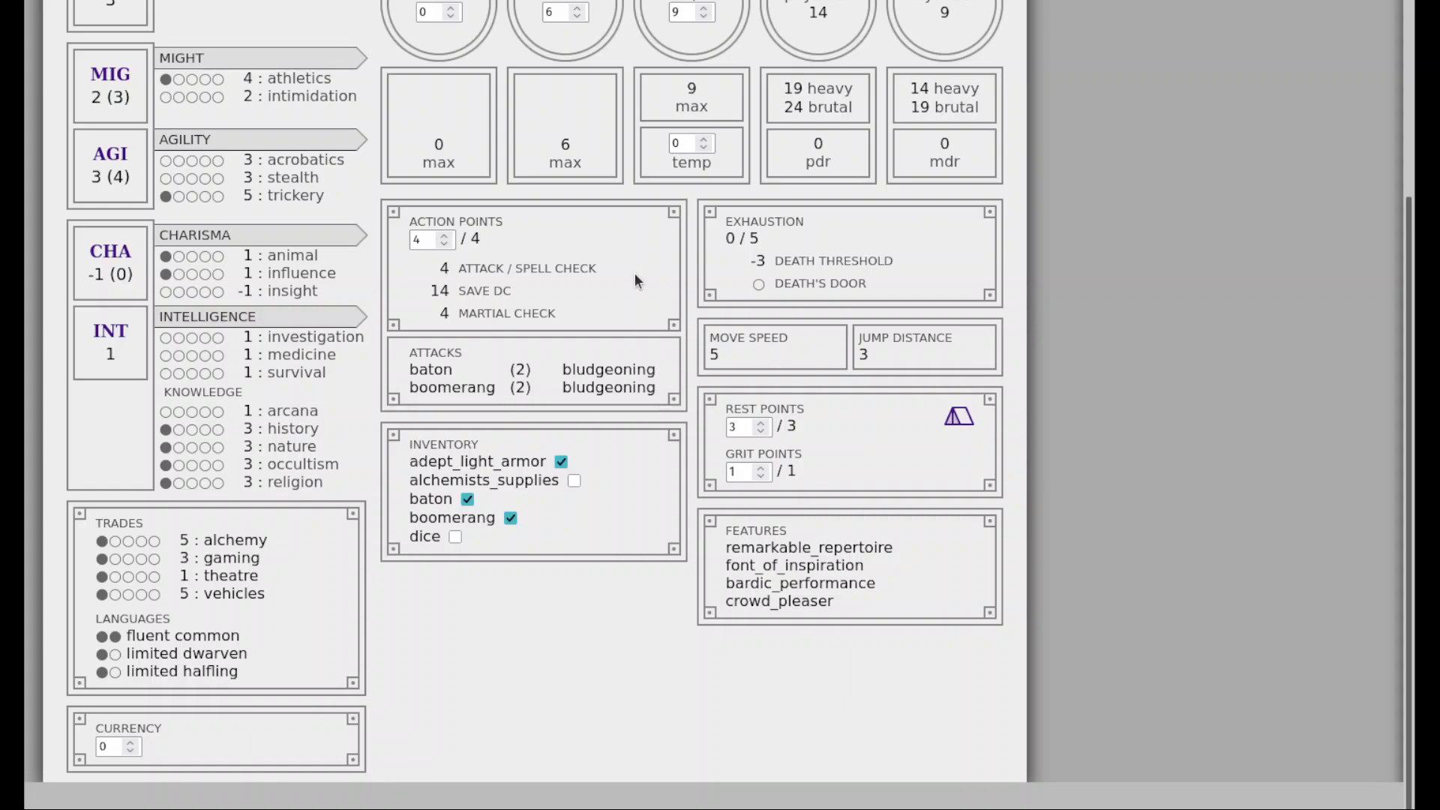
pyautogui.scroll(3, 634, 275)
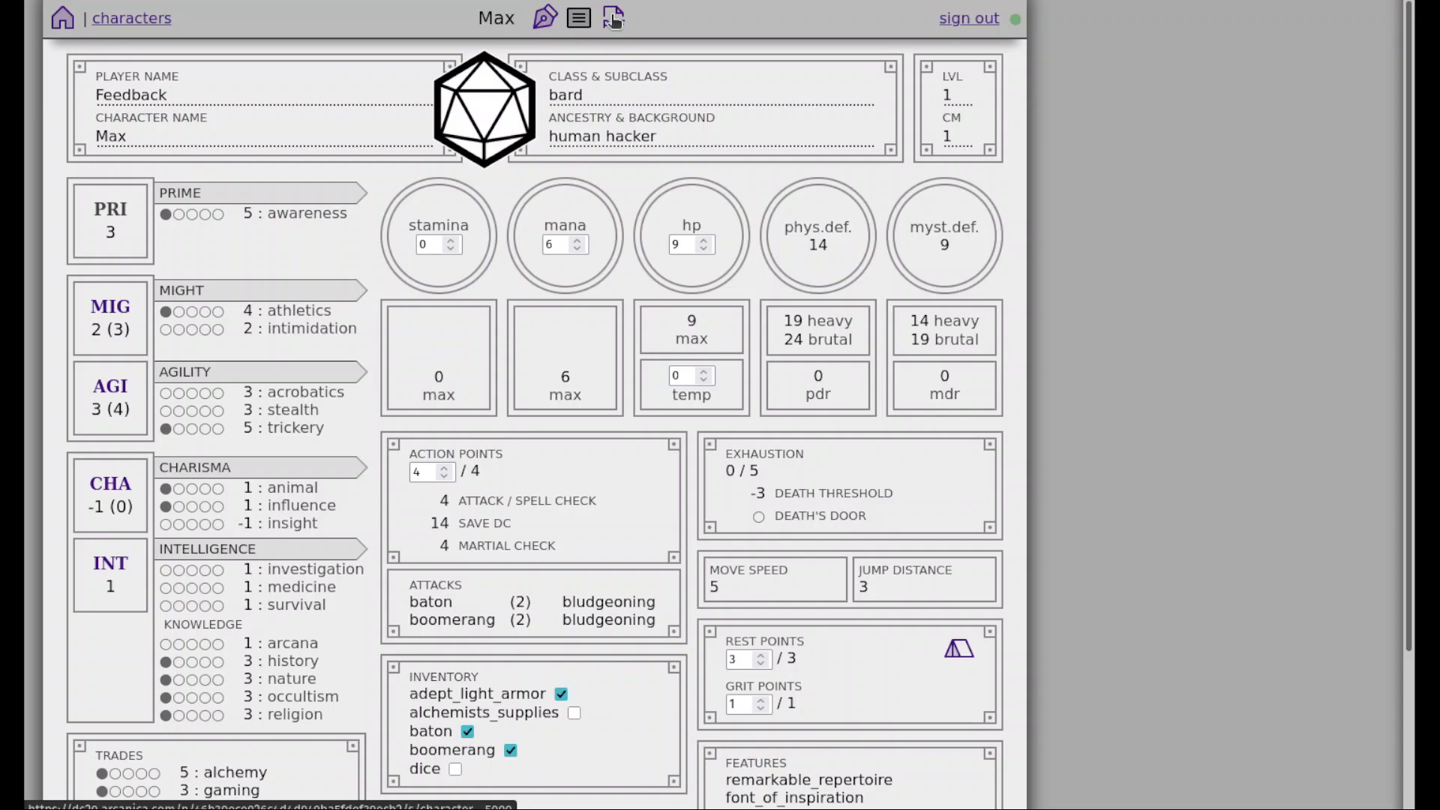
# Export Max's character as a filled PDF sheet and scroll through it
pyautogui.click(612, 19)
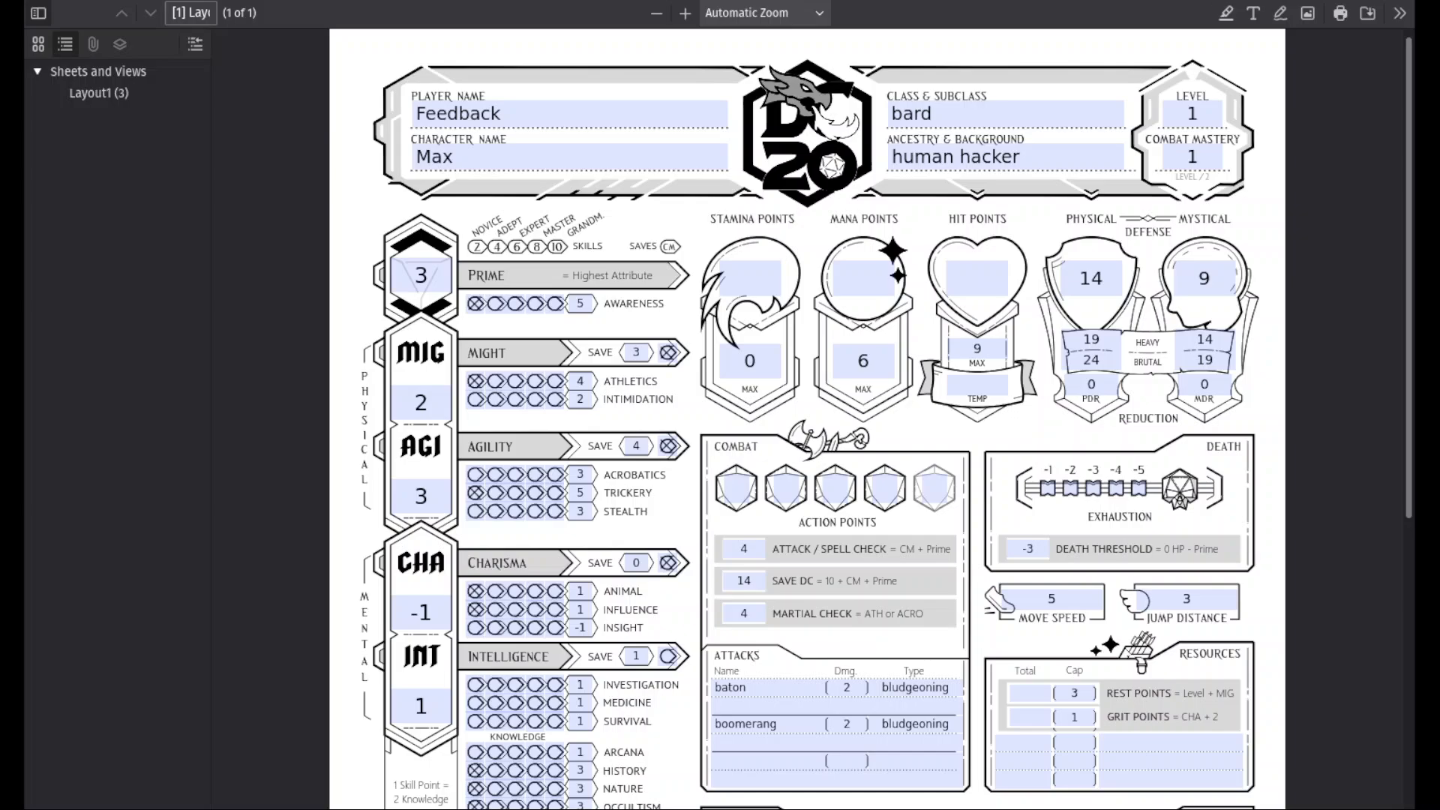
pyautogui.scroll(-6, 804, 373)
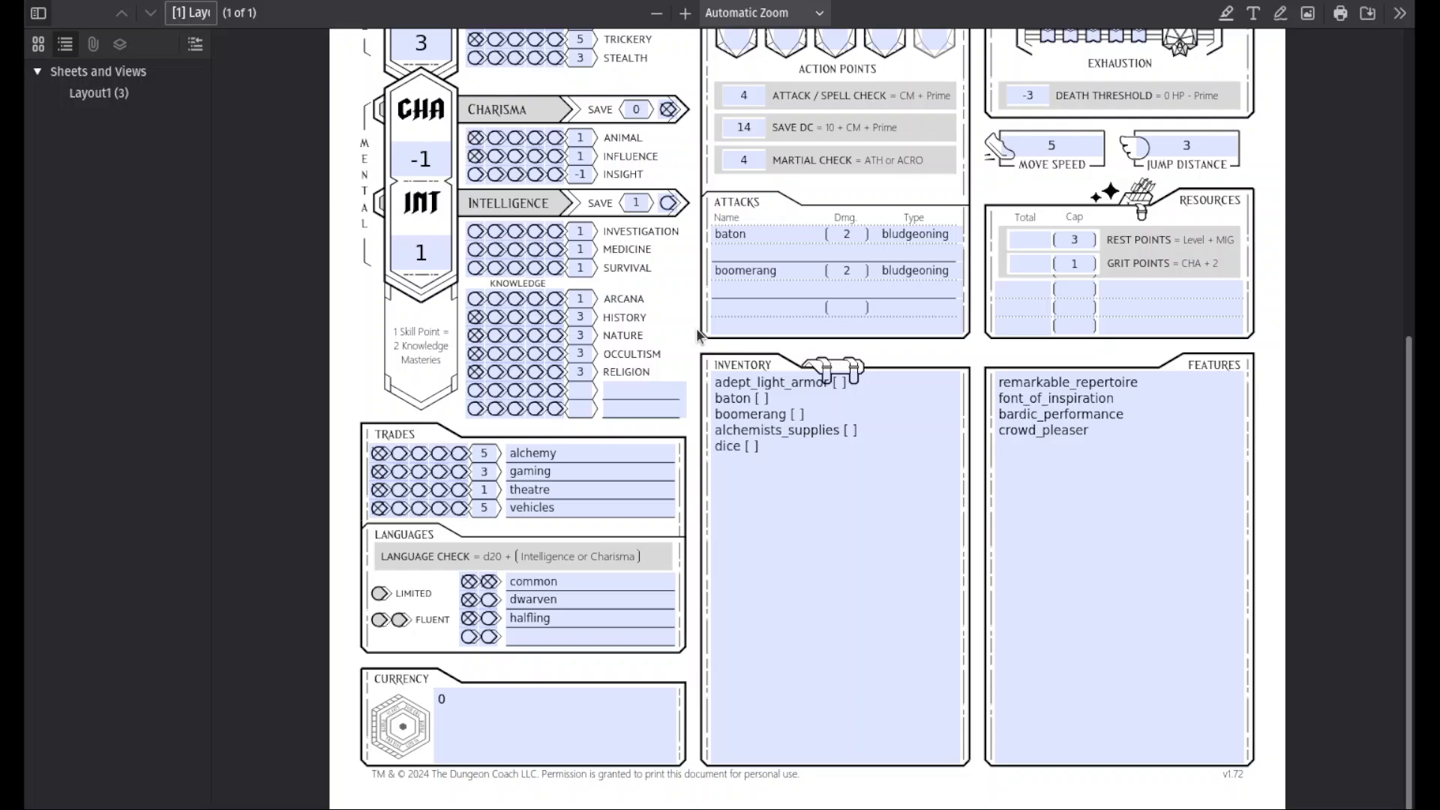
pyautogui.scroll(3, 697, 334)
pyautogui.scroll(4, 695, 327)
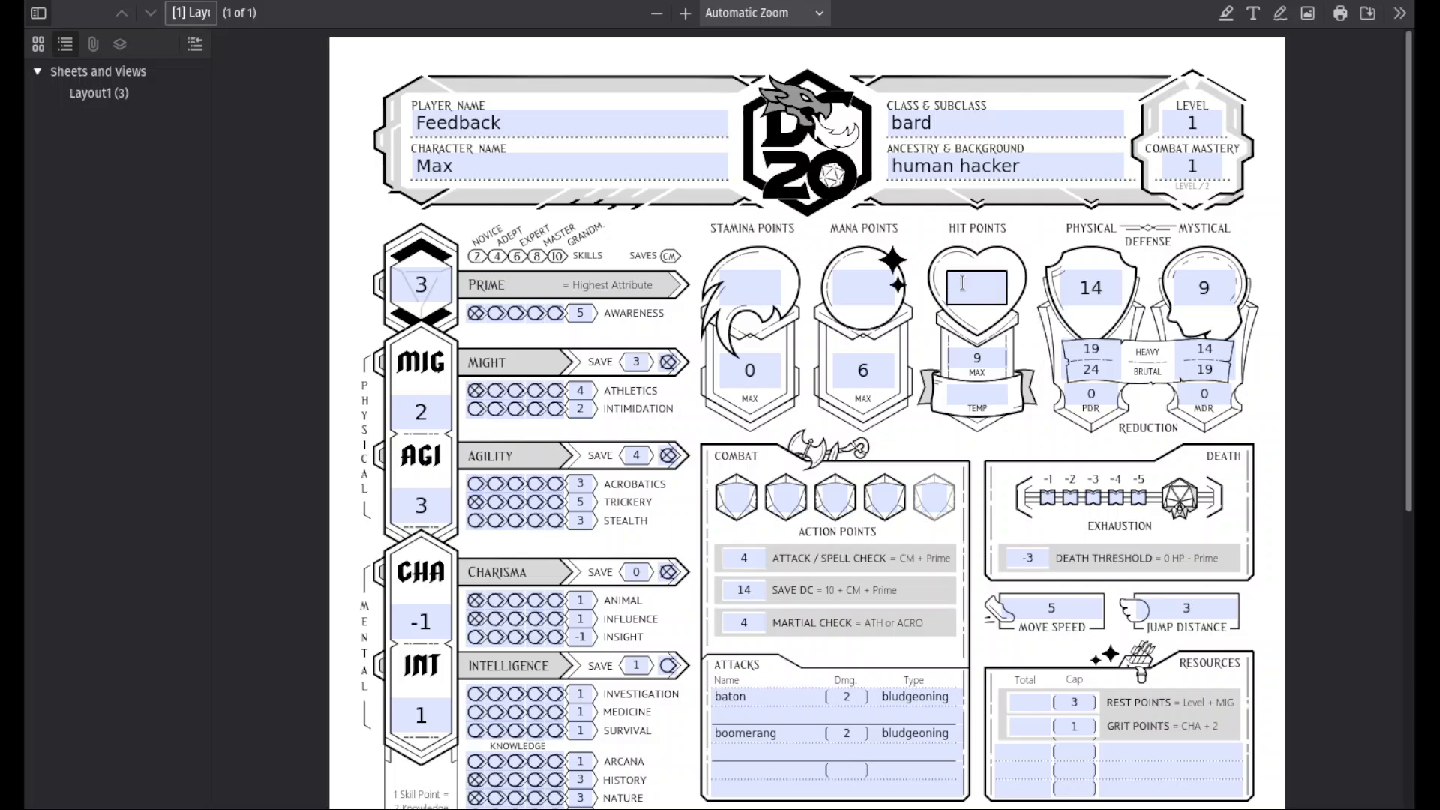
pyautogui.scroll(-1, 982, 469)
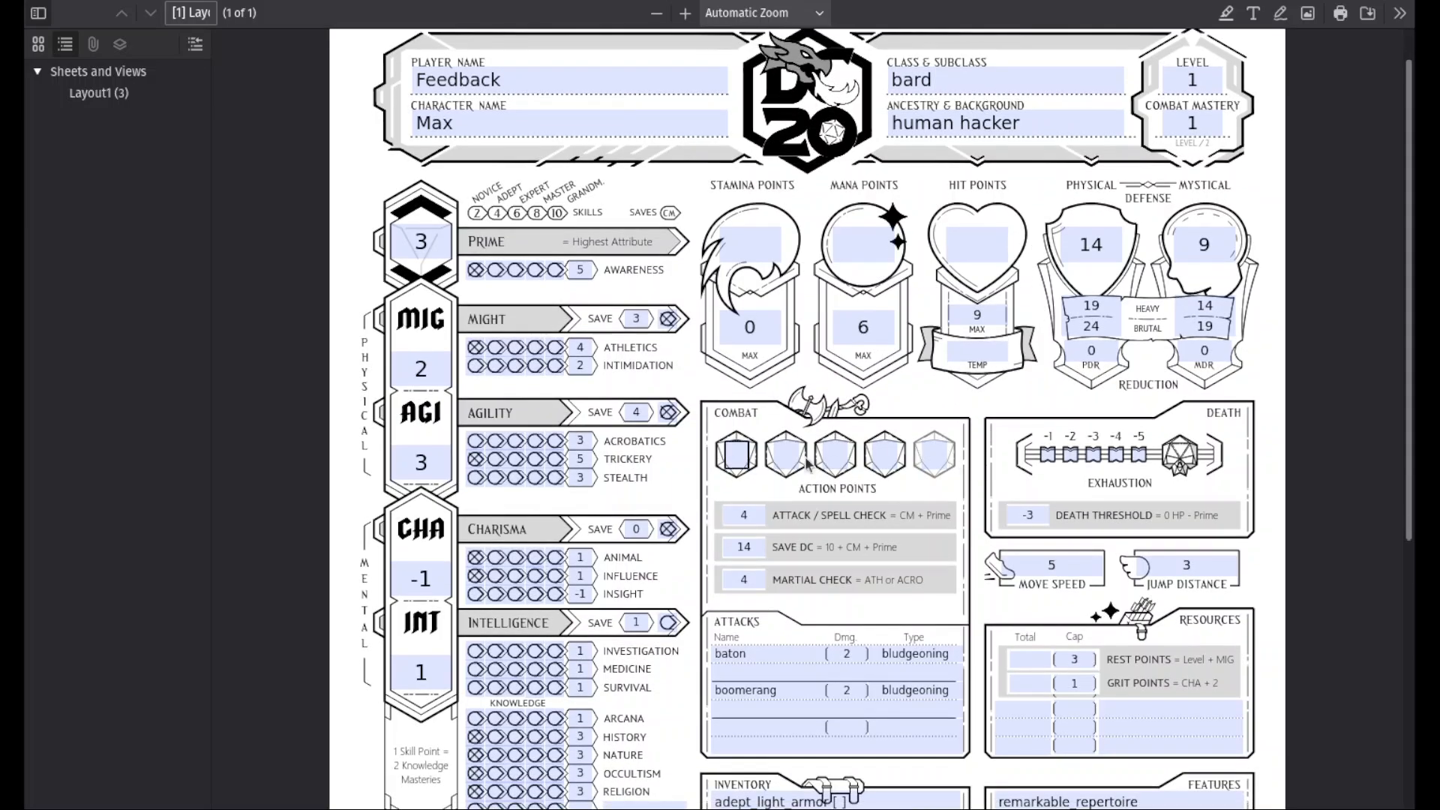
pyautogui.scroll(-4, 975, 523)
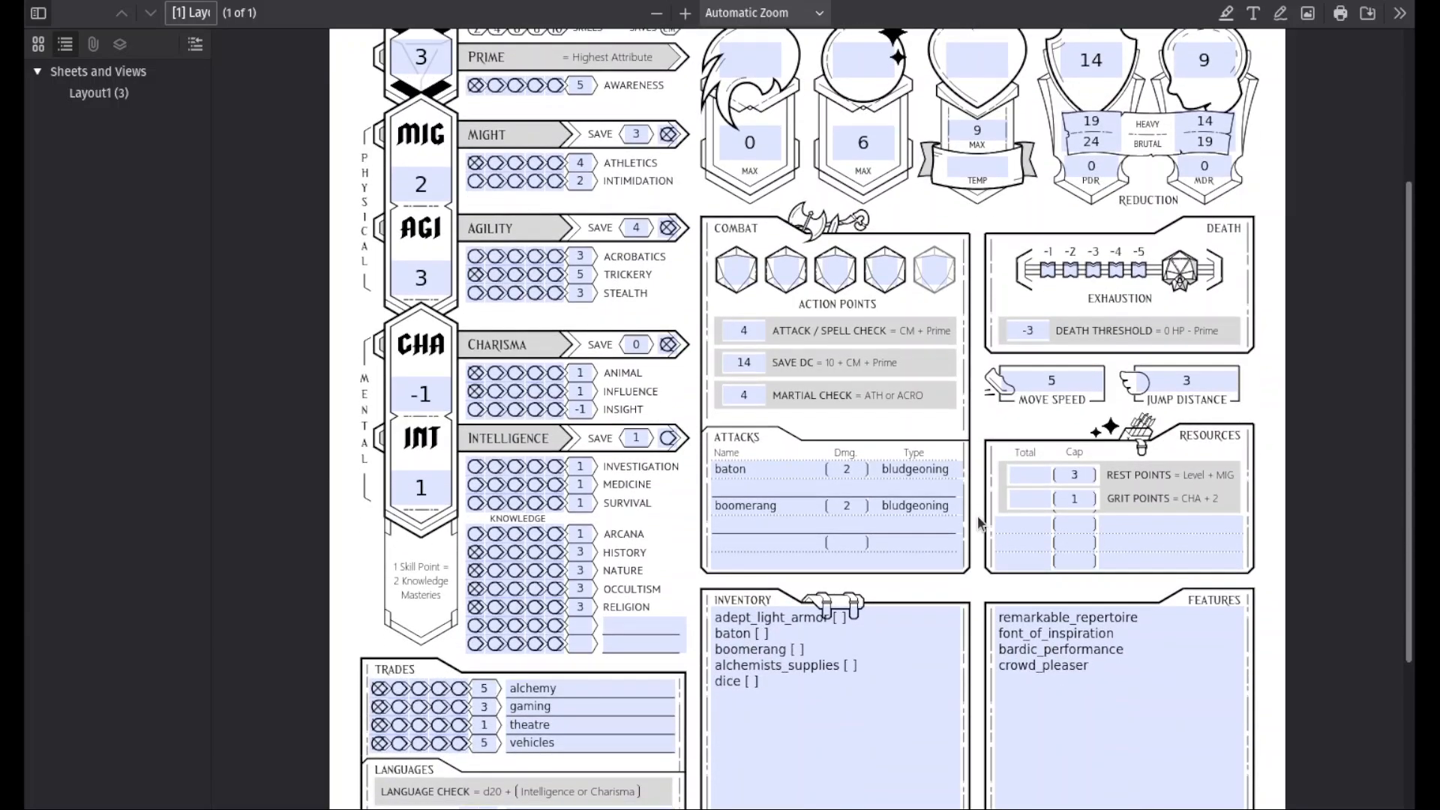
pyautogui.scroll(5, 979, 523)
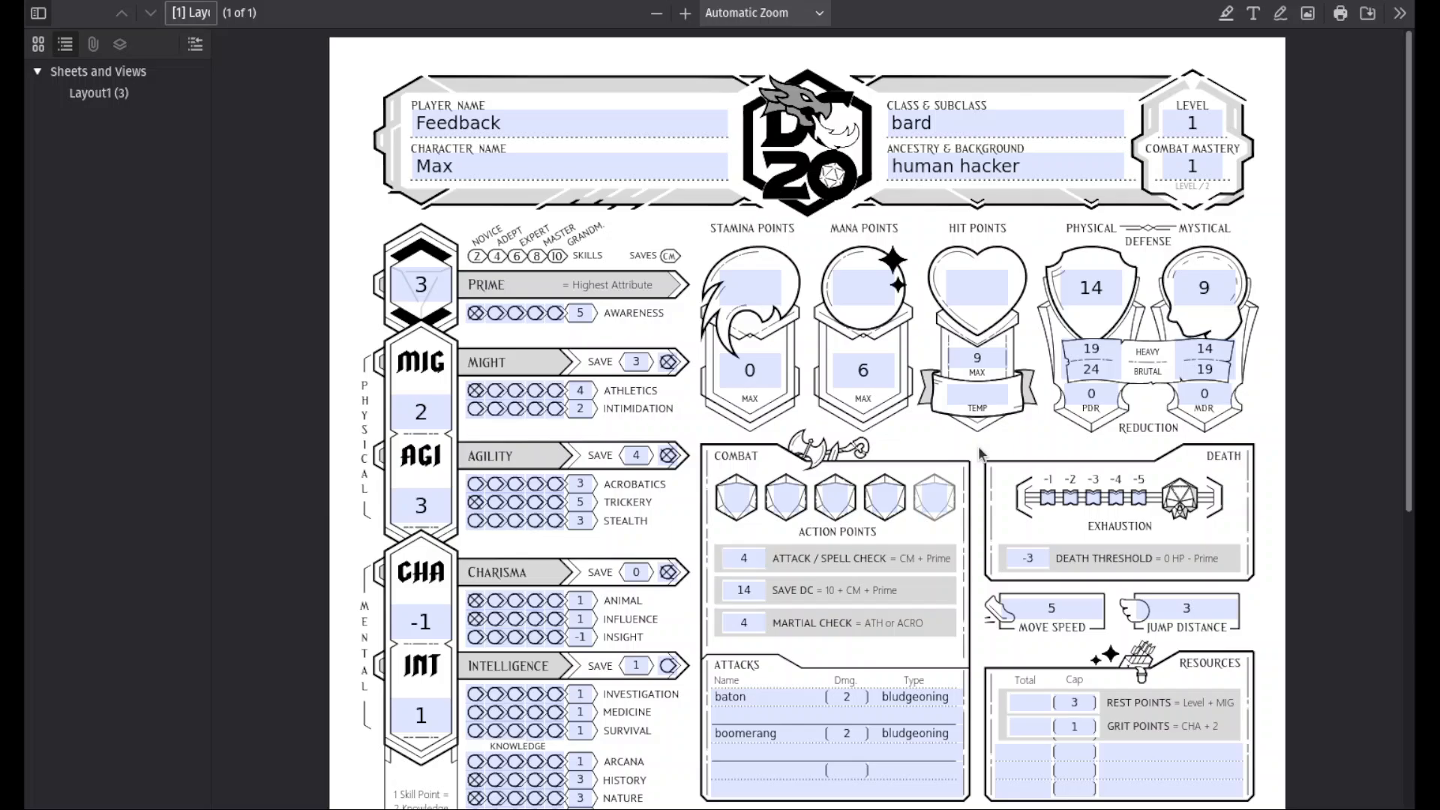
pyautogui.scroll(-6, 979, 453)
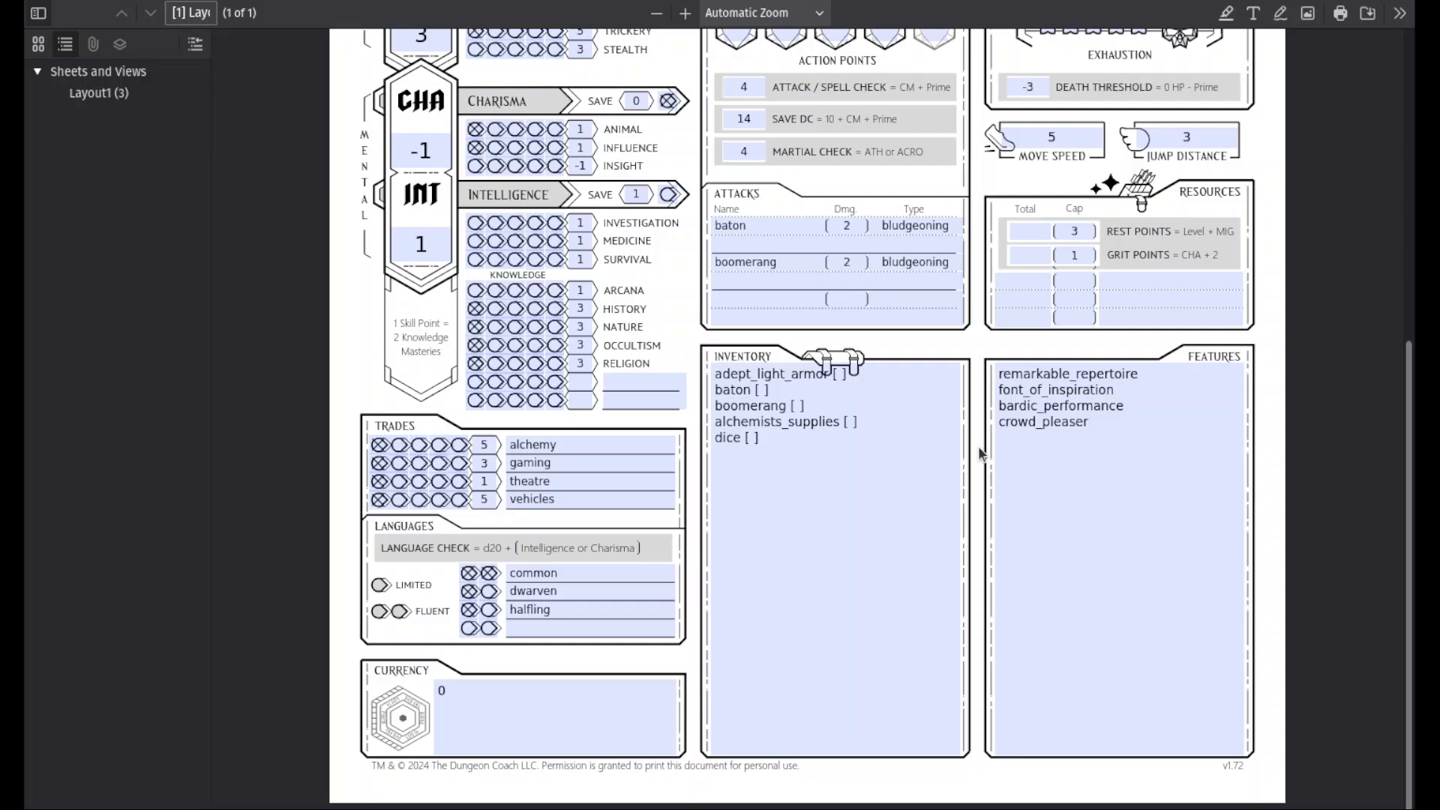
pyautogui.scroll(6, 979, 453)
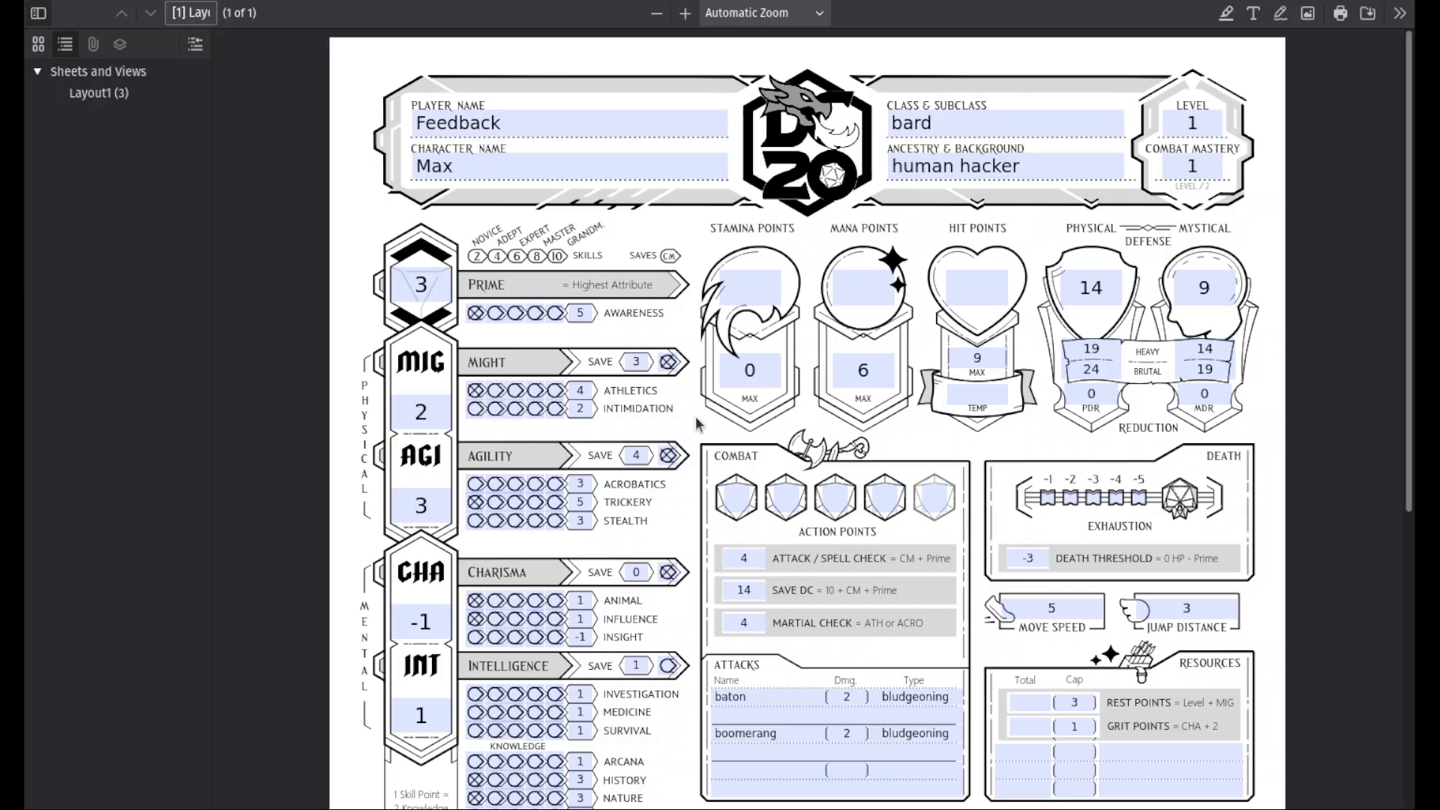
# Check the ancestry/background and Combat Mastery fields, then close the PDF tab
pyautogui.click(1008, 165)
pyautogui.click(1192, 166)
pyautogui.scroll(-5, 701, 439)
pyautogui.scroll(5, 701, 439)
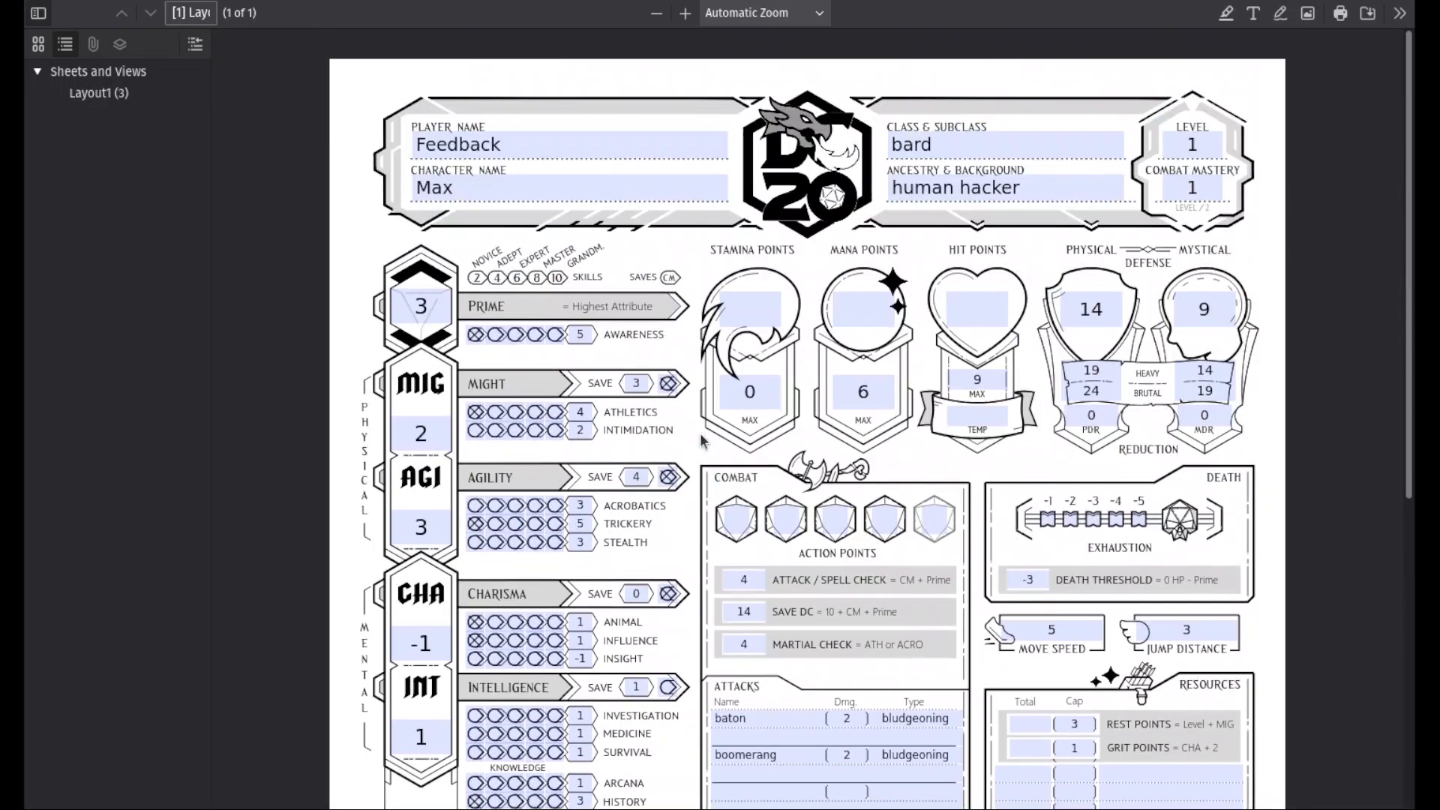
pyautogui.hotkey('ctrl', 'w')
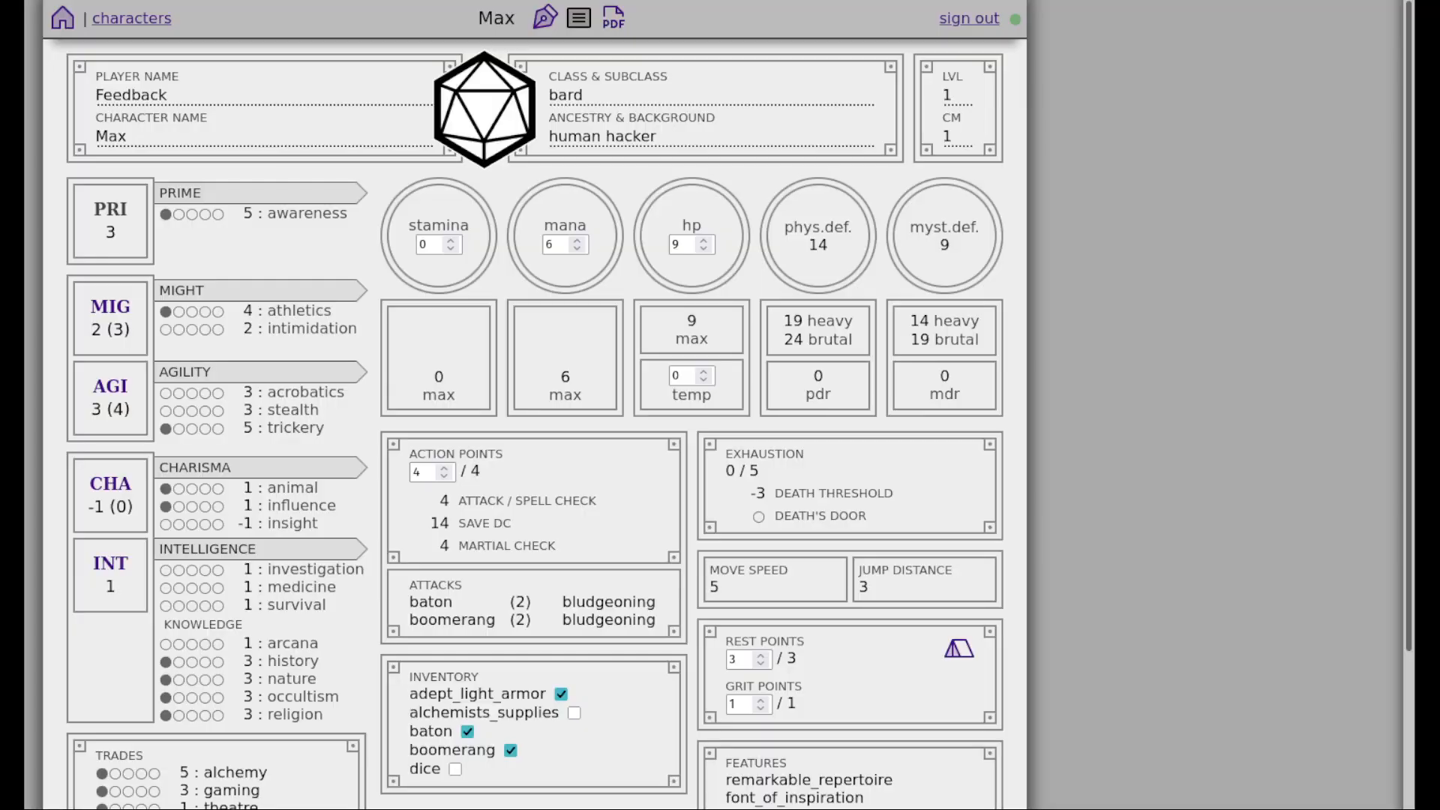
# Lower Max's hit points to 0, putting him at Death's Door with 1 action point
pyautogui.click(705, 249)
pyautogui.click(705, 249)
pyautogui.scroll(-3, 690, 424)
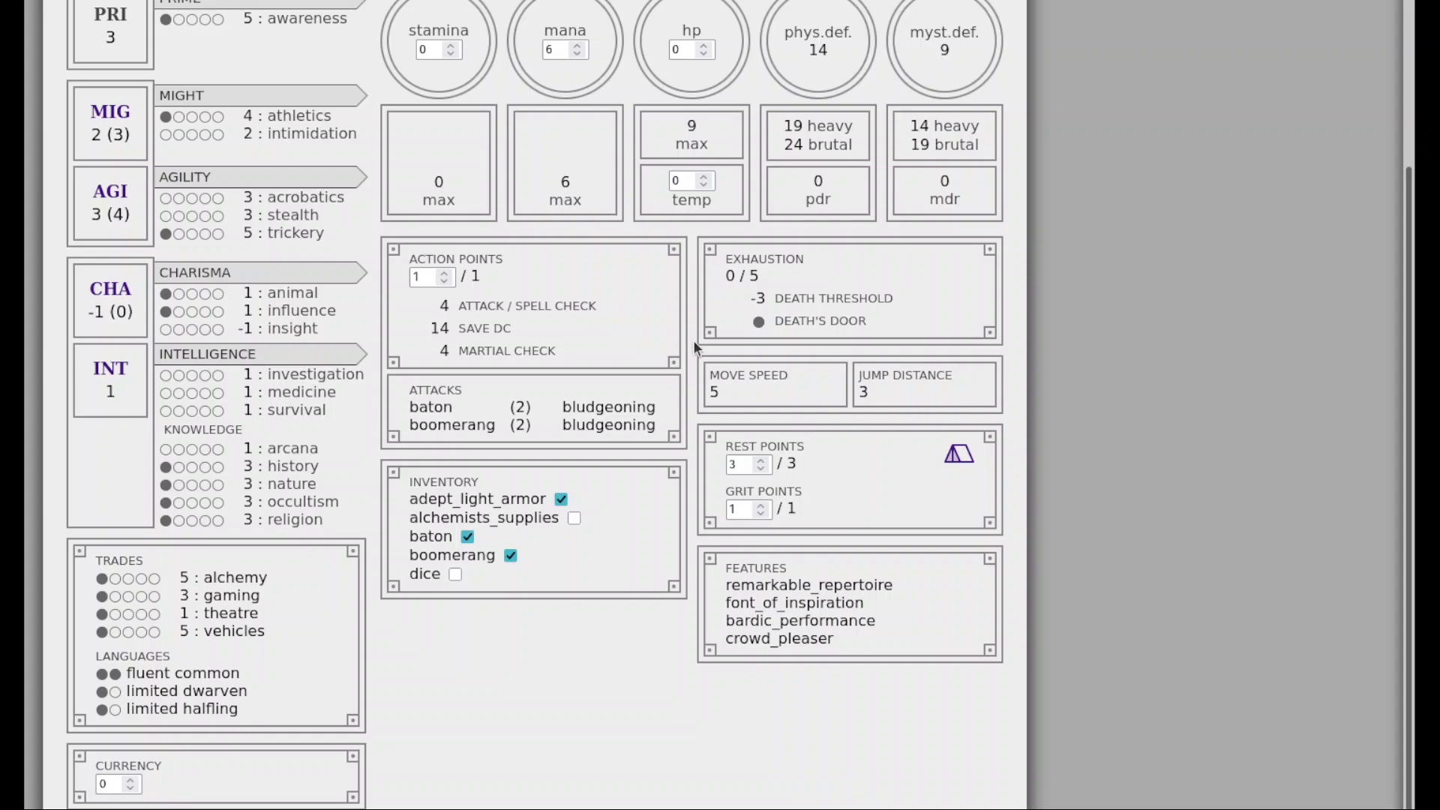
pyautogui.scroll(3, 693, 340)
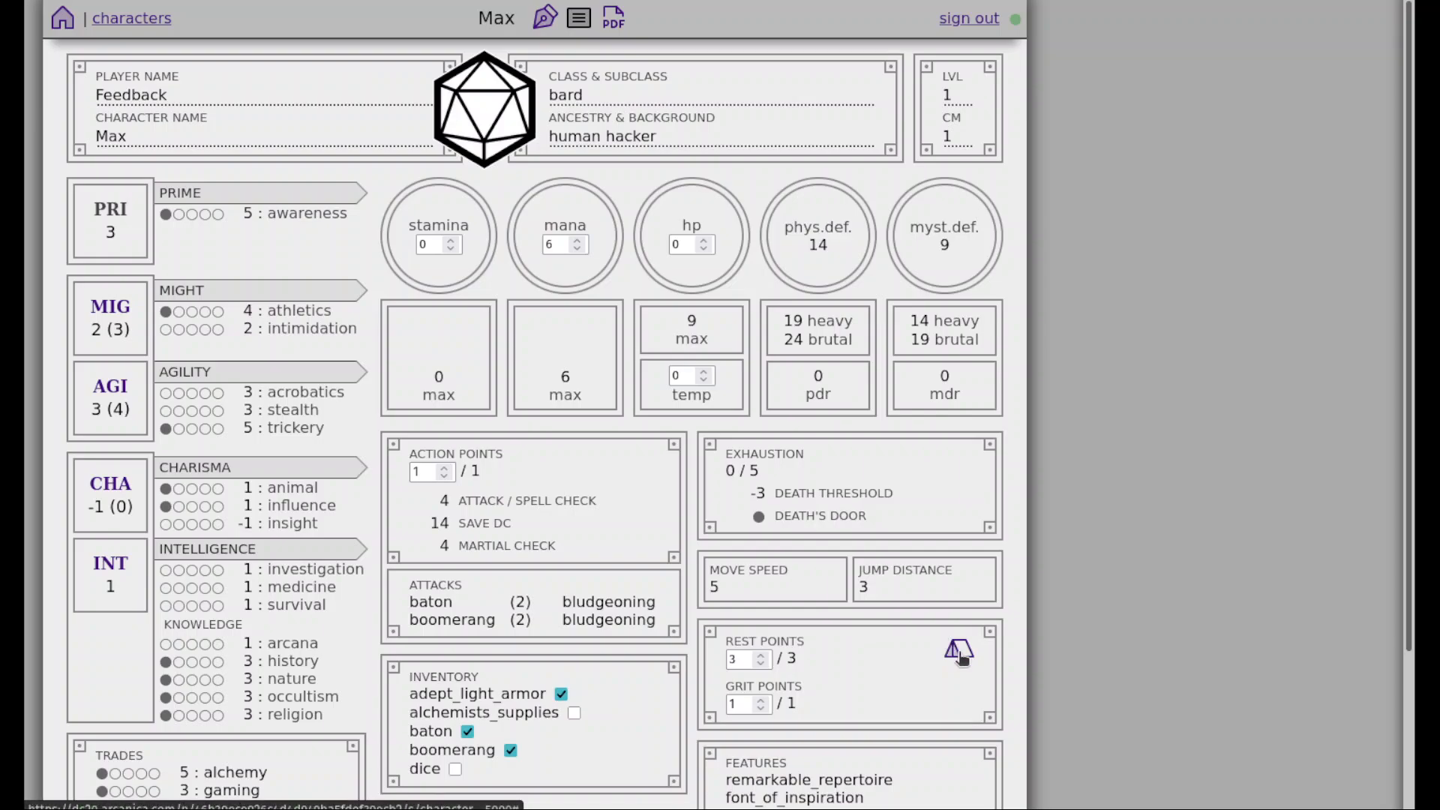
# Start a long rest for Max and spend one rest point to recover hit points
pyautogui.click(959, 651)
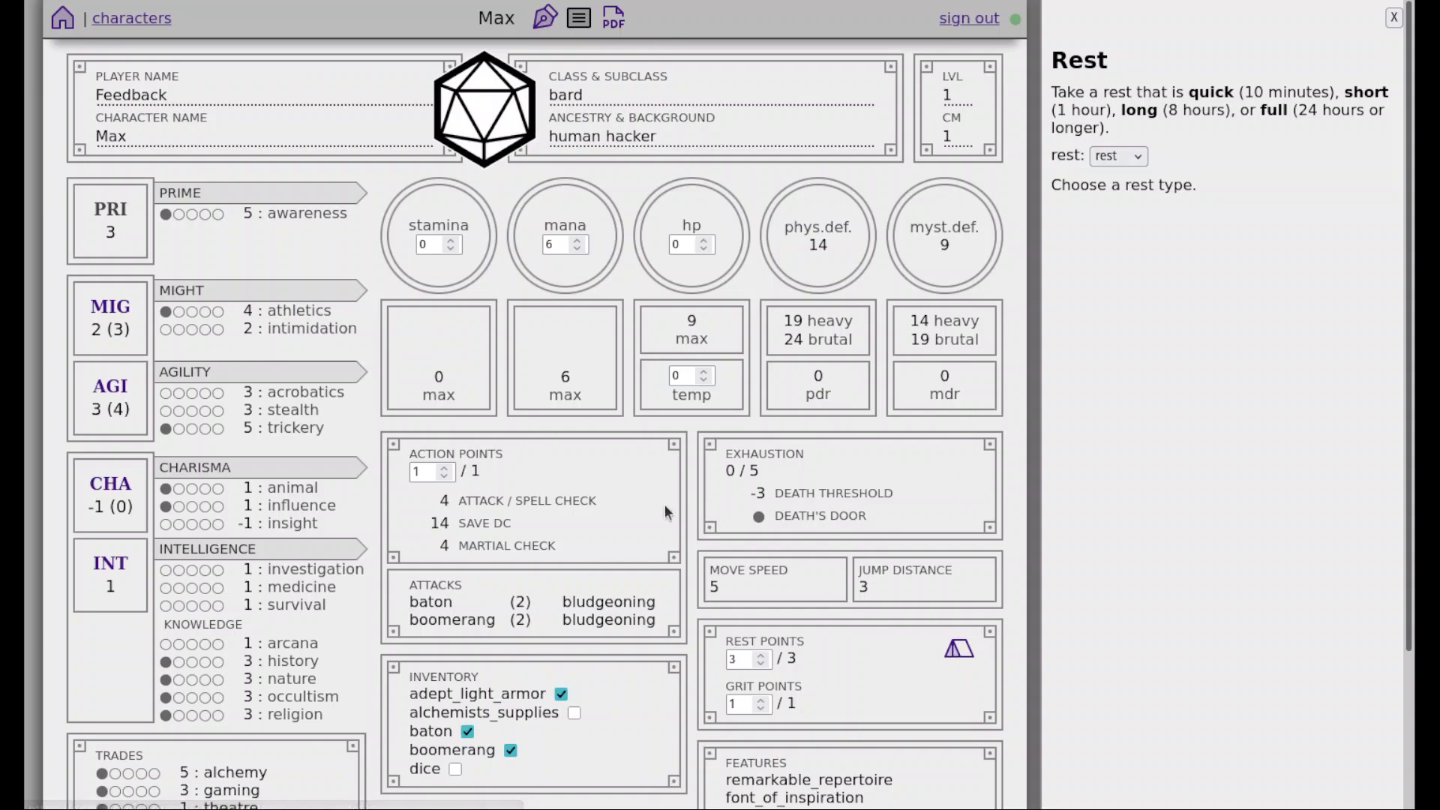
pyautogui.scroll(-3, 692, 538)
pyautogui.scroll(3, 691, 538)
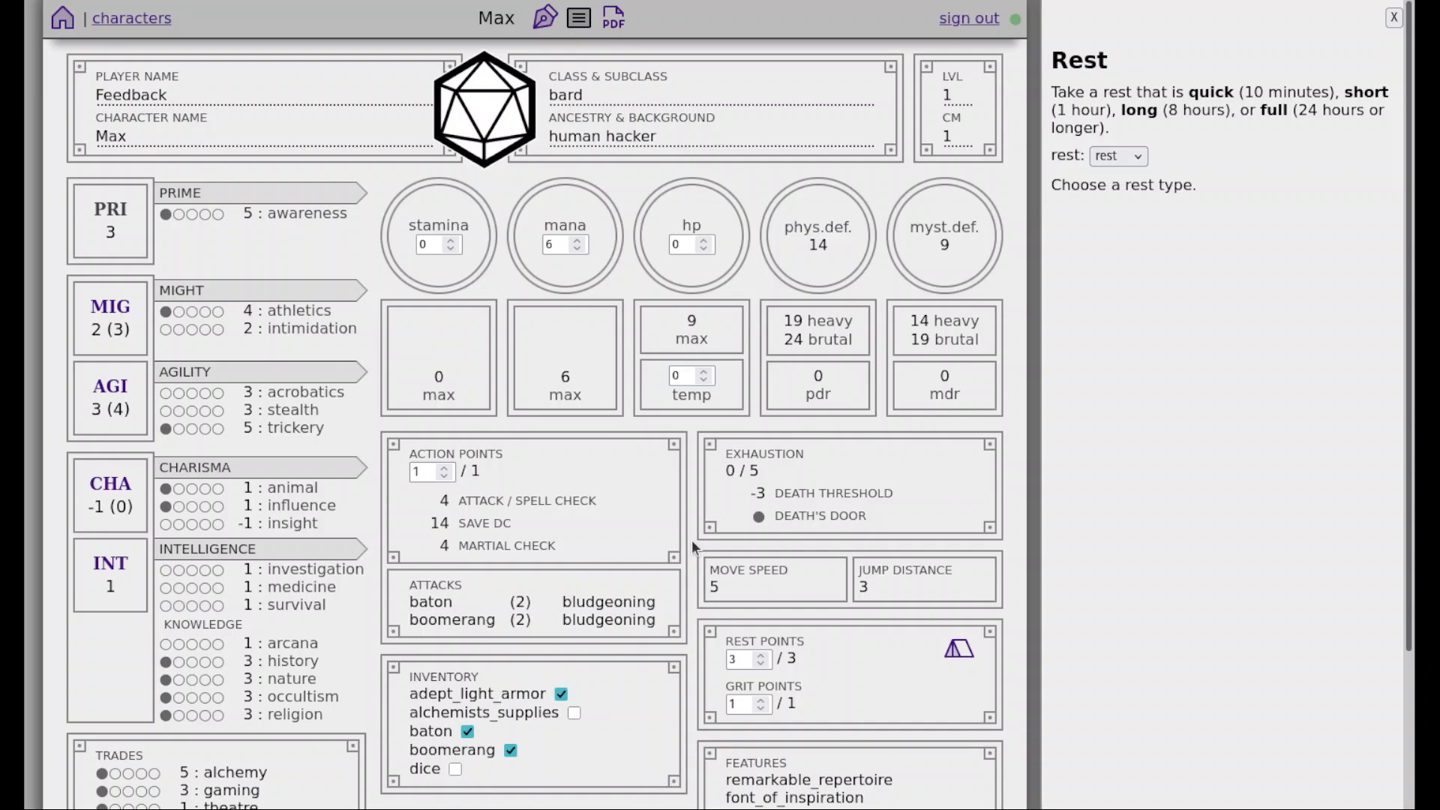
pyautogui.click(1136, 158)
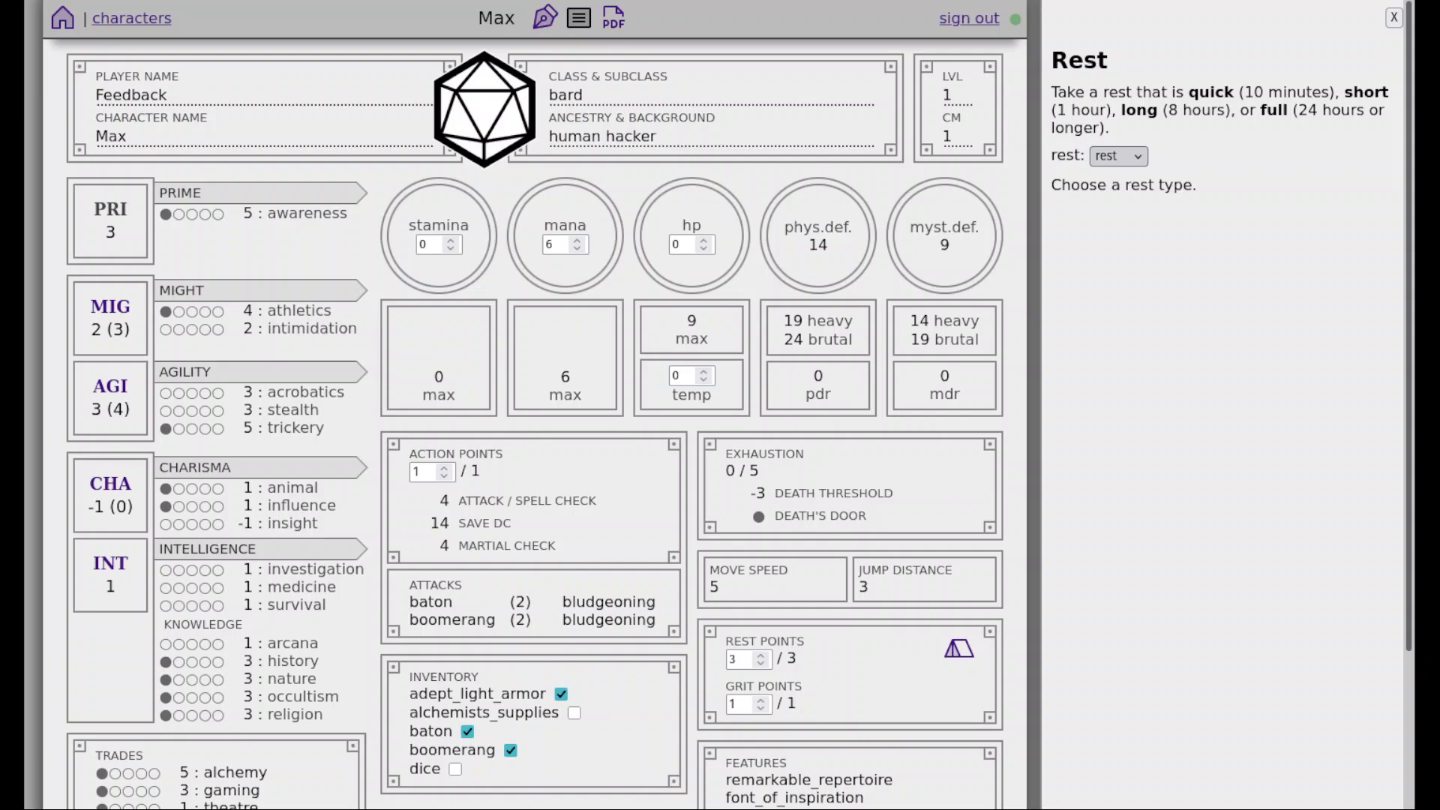
pyautogui.click(1132, 247)
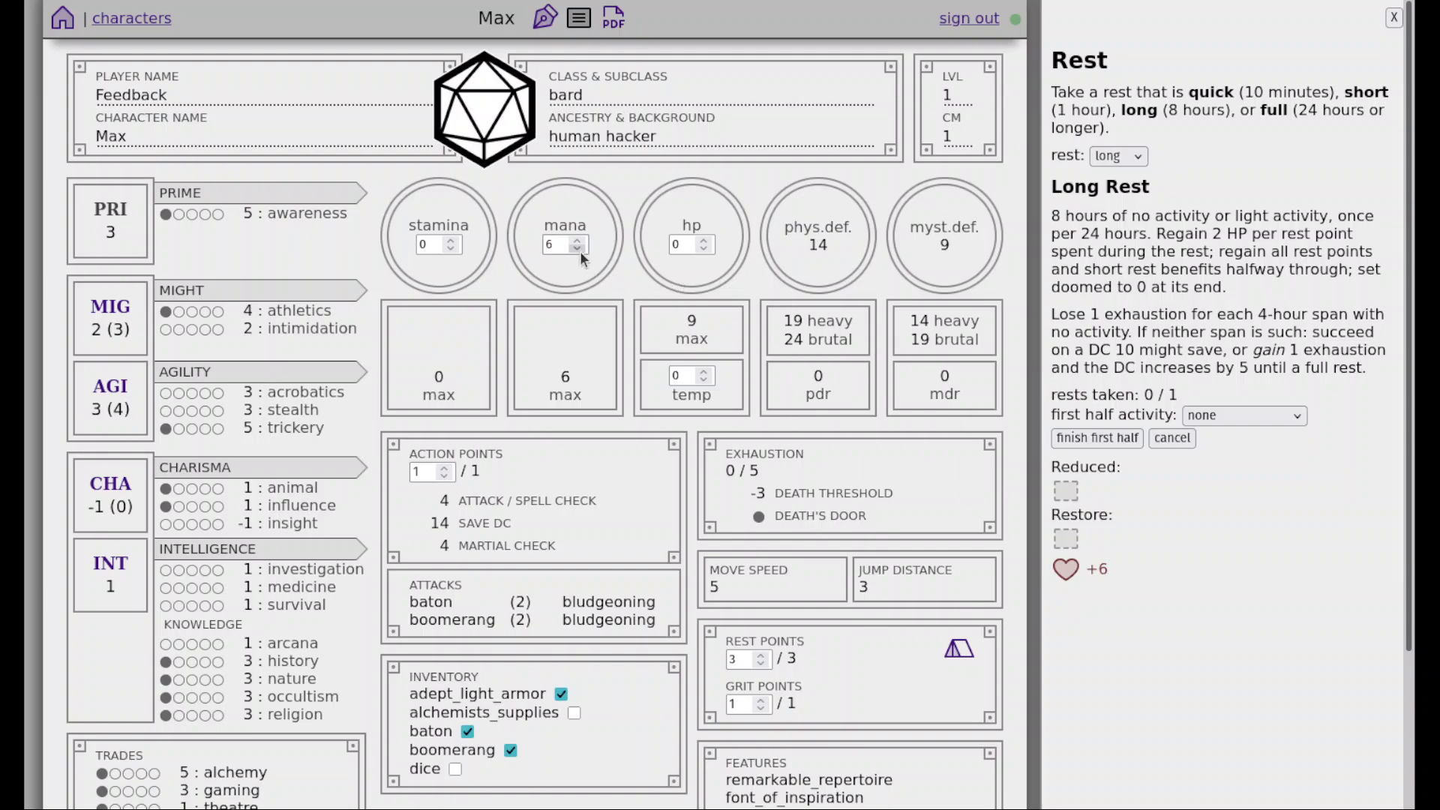
pyautogui.click(761, 664)
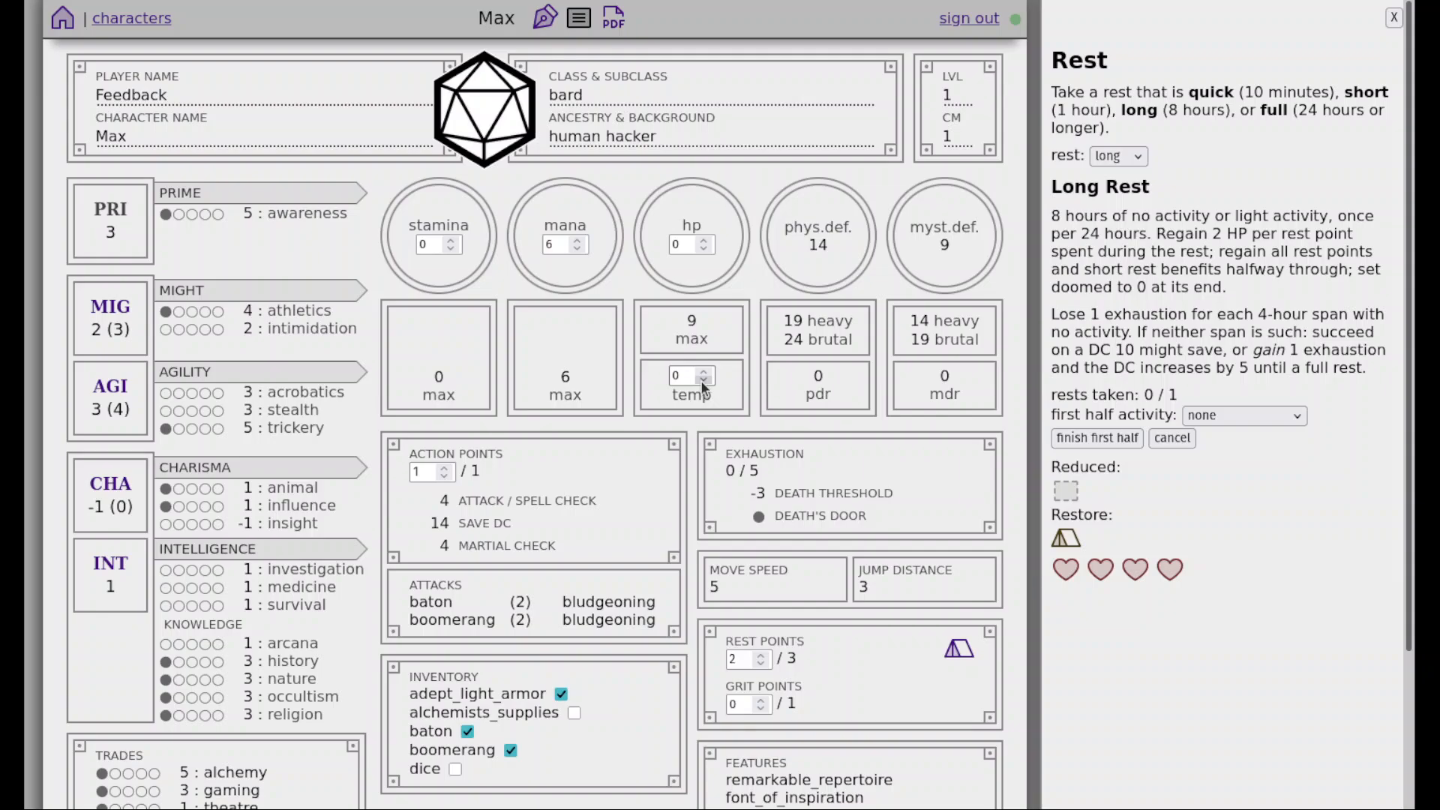
# Spend one more mana point, dropping Max's mana to 3 mid-rest
pyautogui.click(580, 246)
pyautogui.scroll(-3, 689, 471)
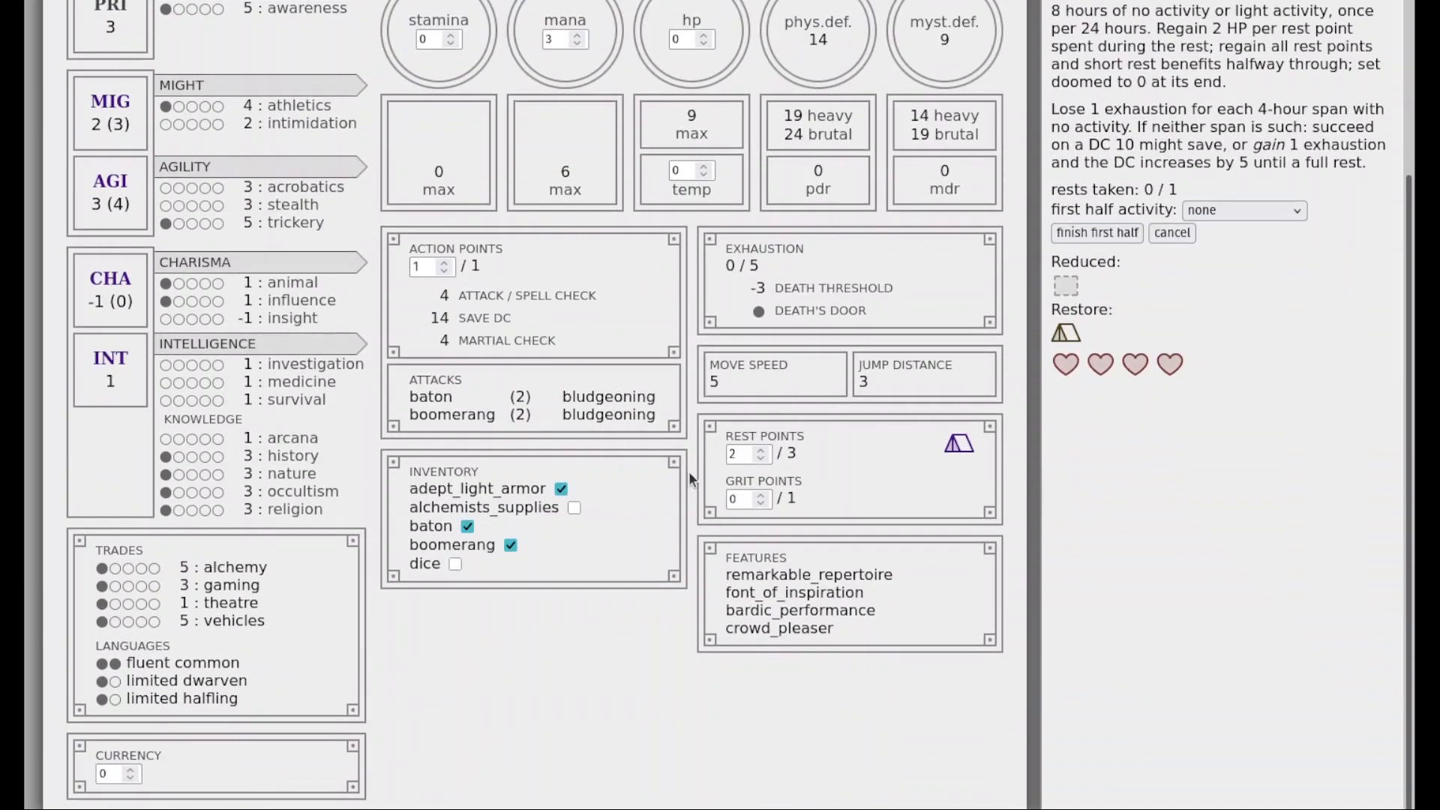
pyautogui.scroll(3, 689, 471)
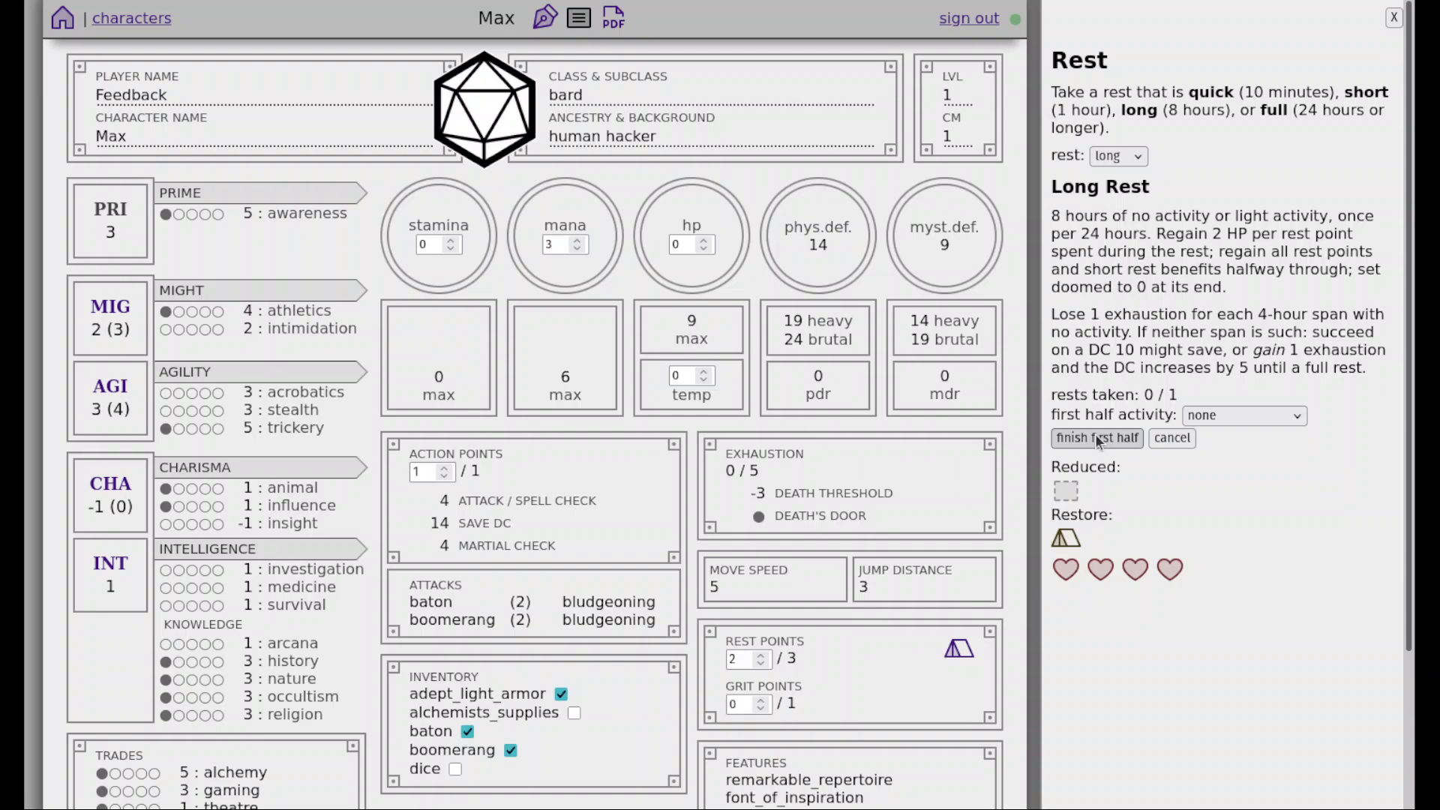
# Finish both halves of the long rest, acknowledge completion, and close the Rest panel
pyautogui.click(1097, 441)
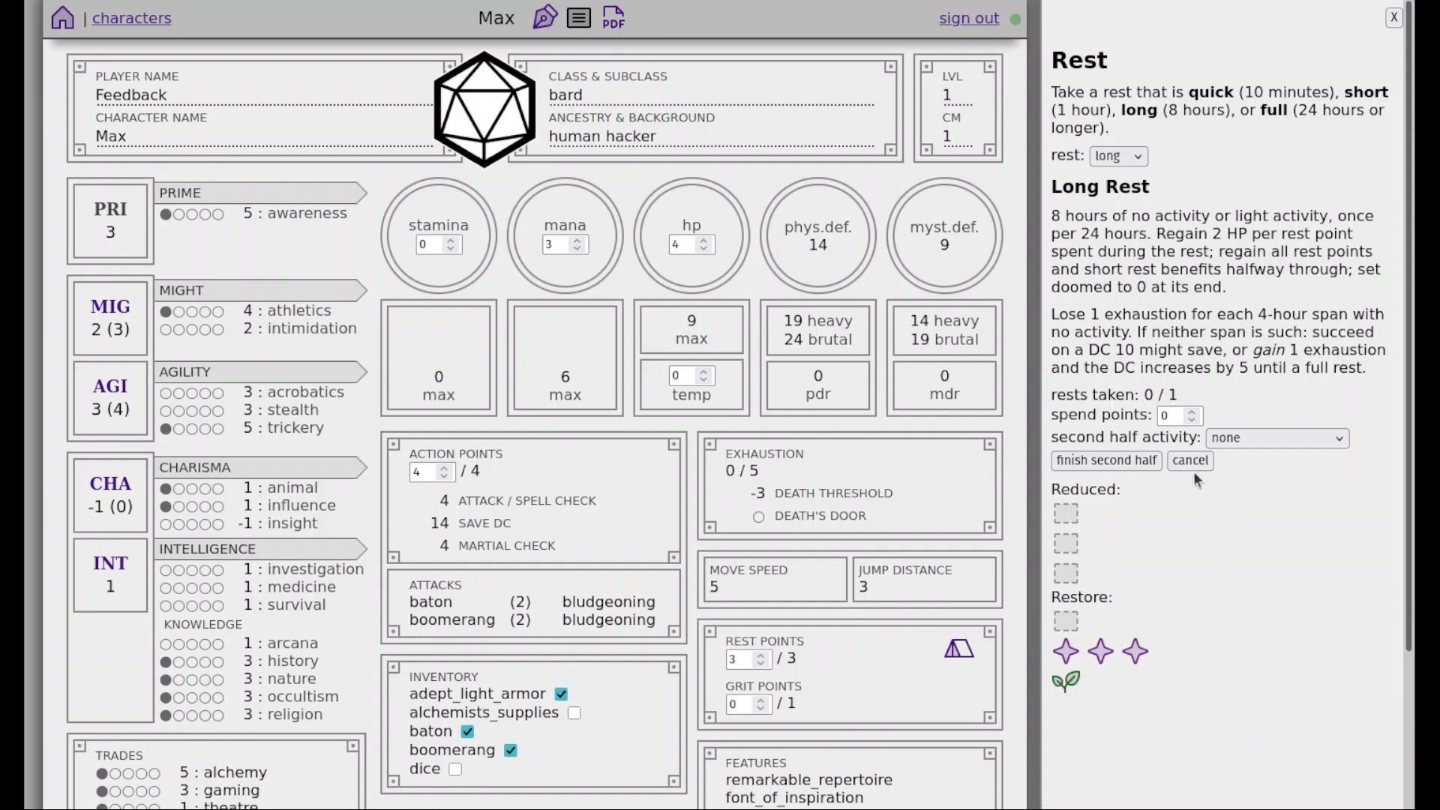
pyautogui.click(1098, 463)
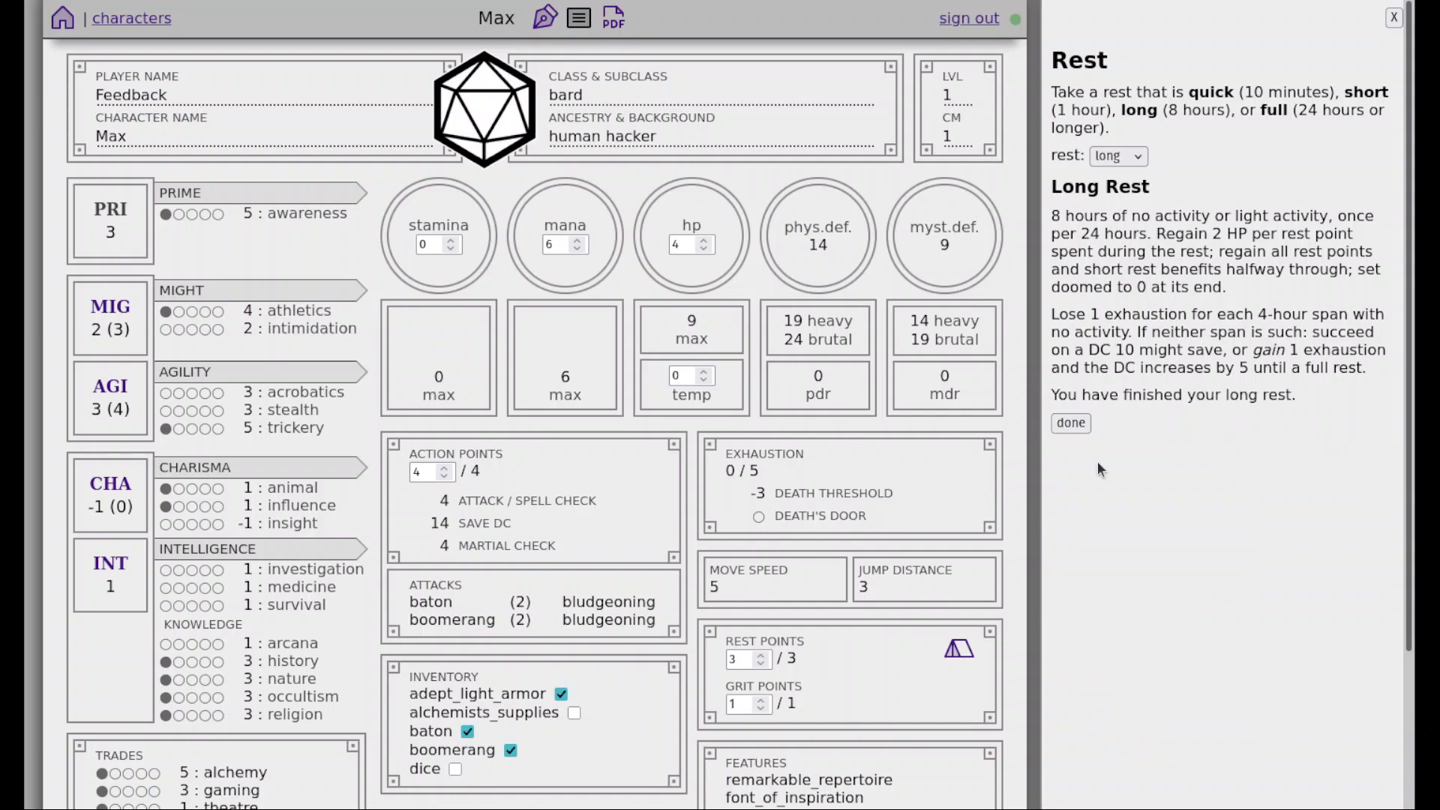
pyautogui.click(1071, 423)
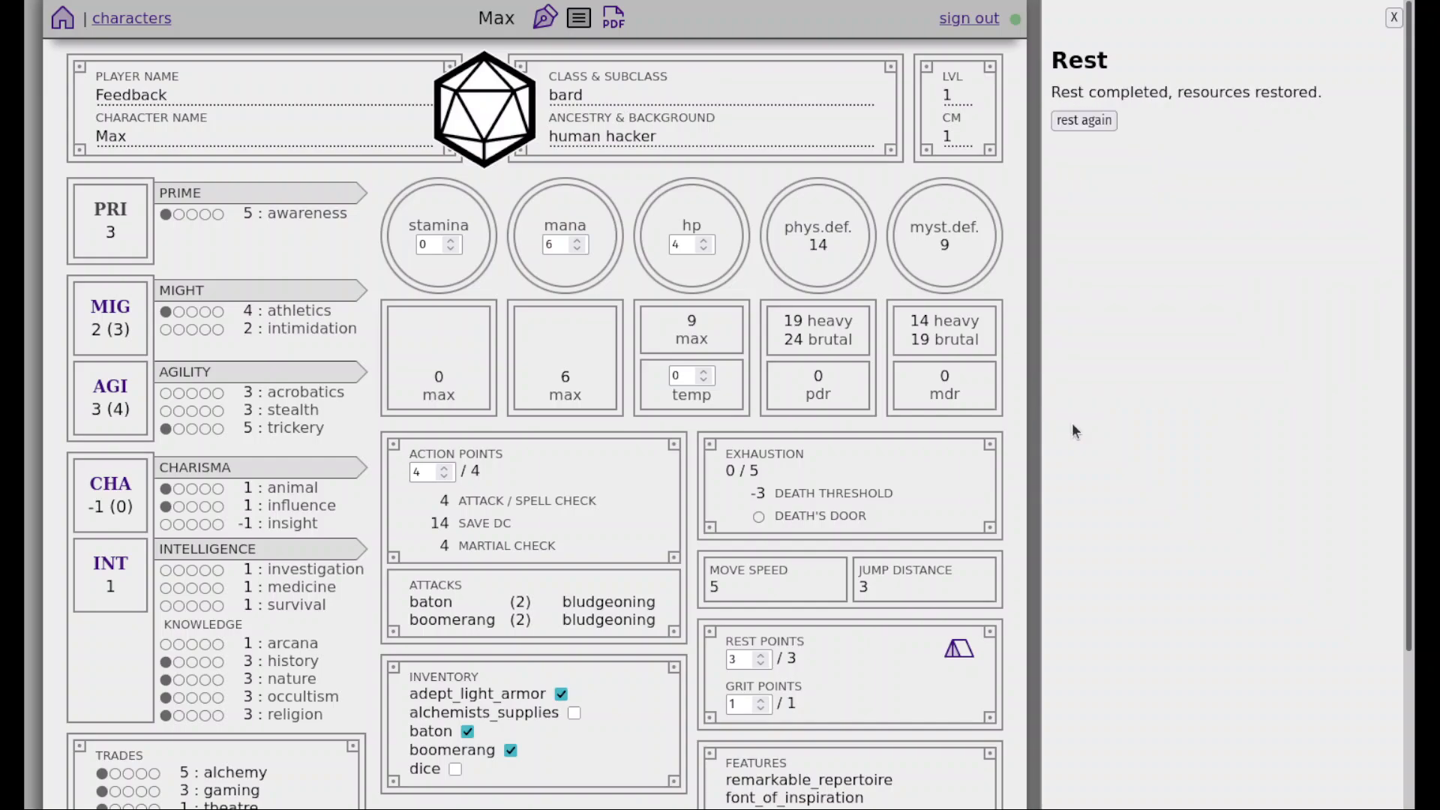
pyautogui.click(1392, 17)
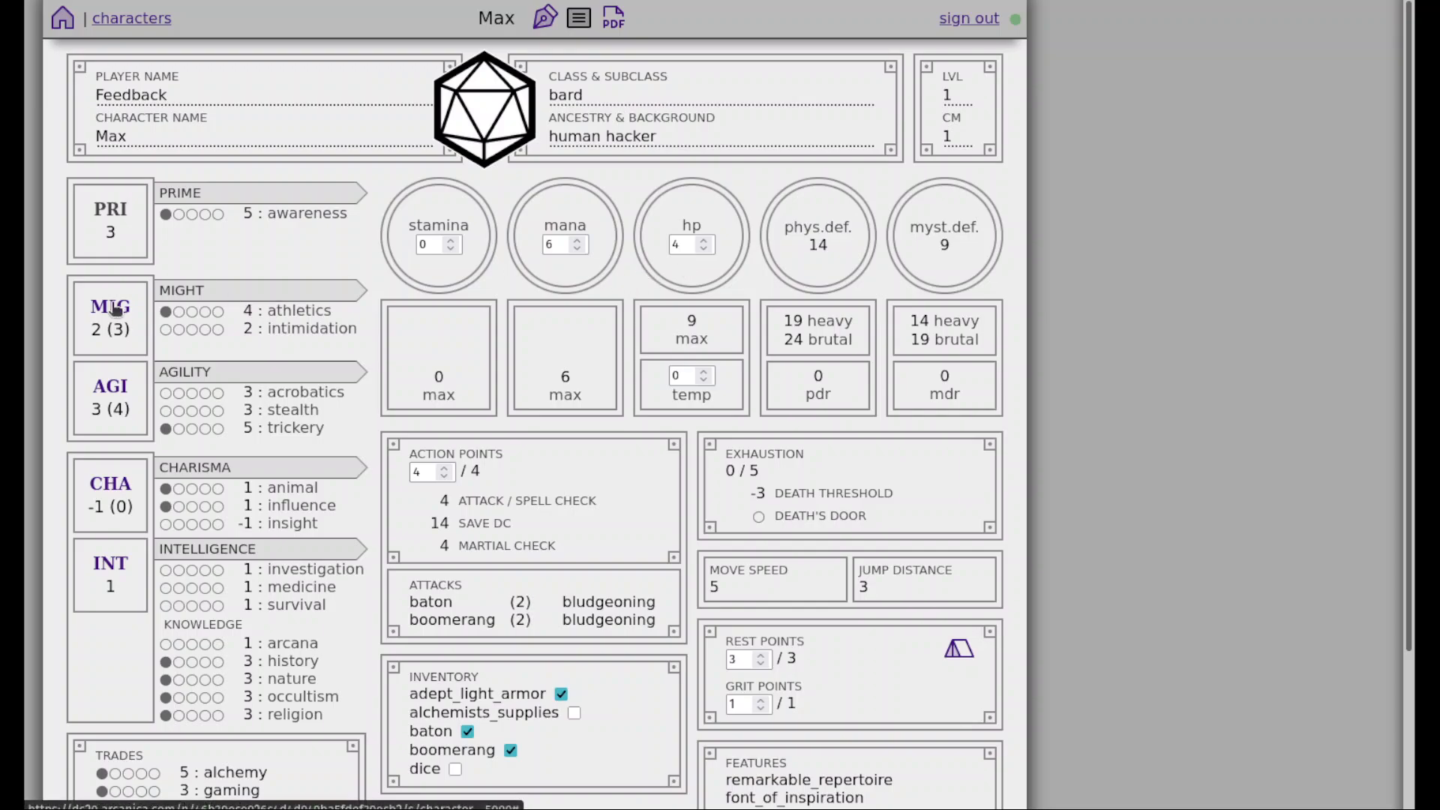
# Try a +1 custom Might bonus (MIG 3 (4), 10 max hp, 4 rest points), then reset it to 0
pyautogui.click(115, 309)
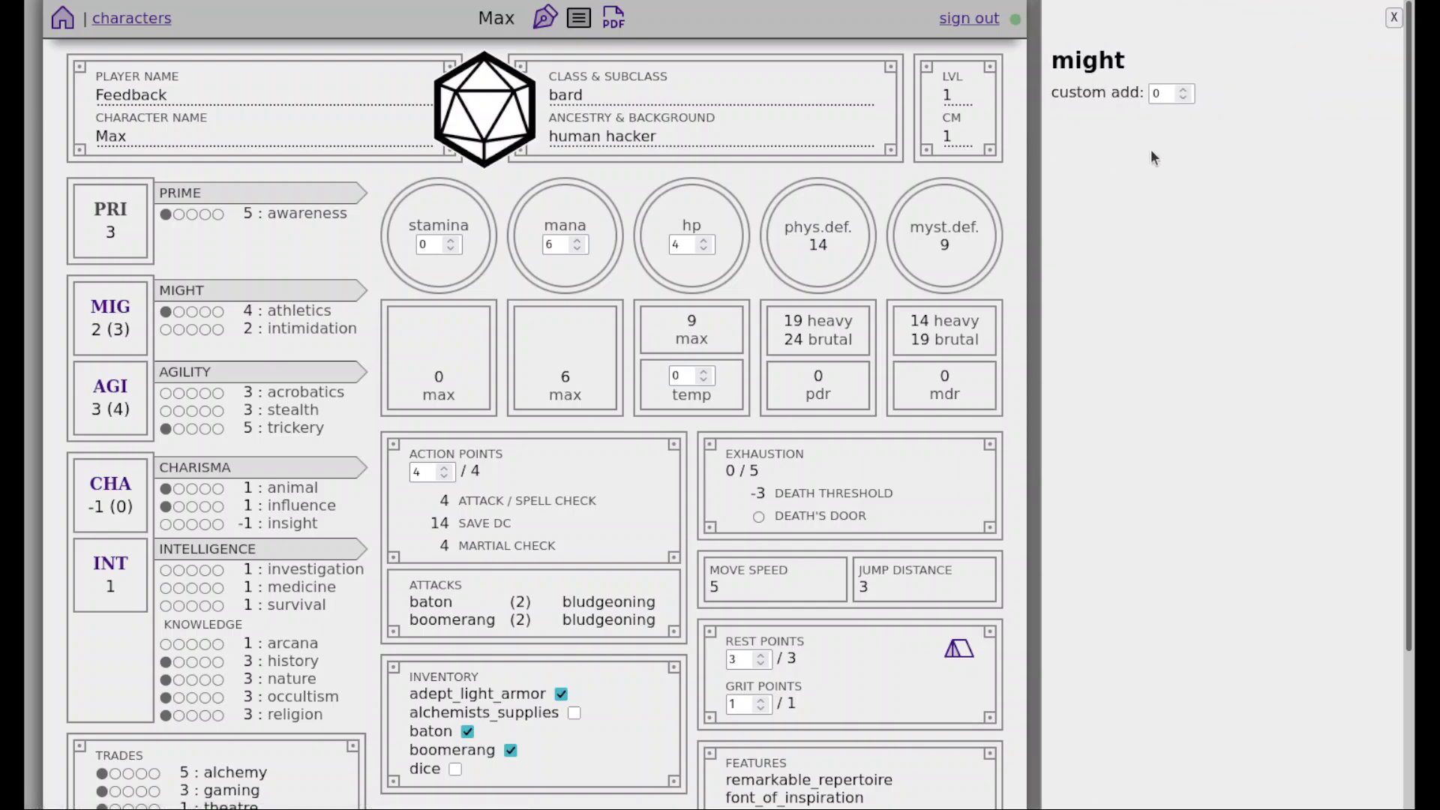
pyautogui.click(1184, 92)
pyautogui.click(1183, 92)
# Close the Might panel and review the sheet: 4/9 hp, 6 mana, 3/3 rest points, 1/1 grit
pyautogui.click(1392, 20)
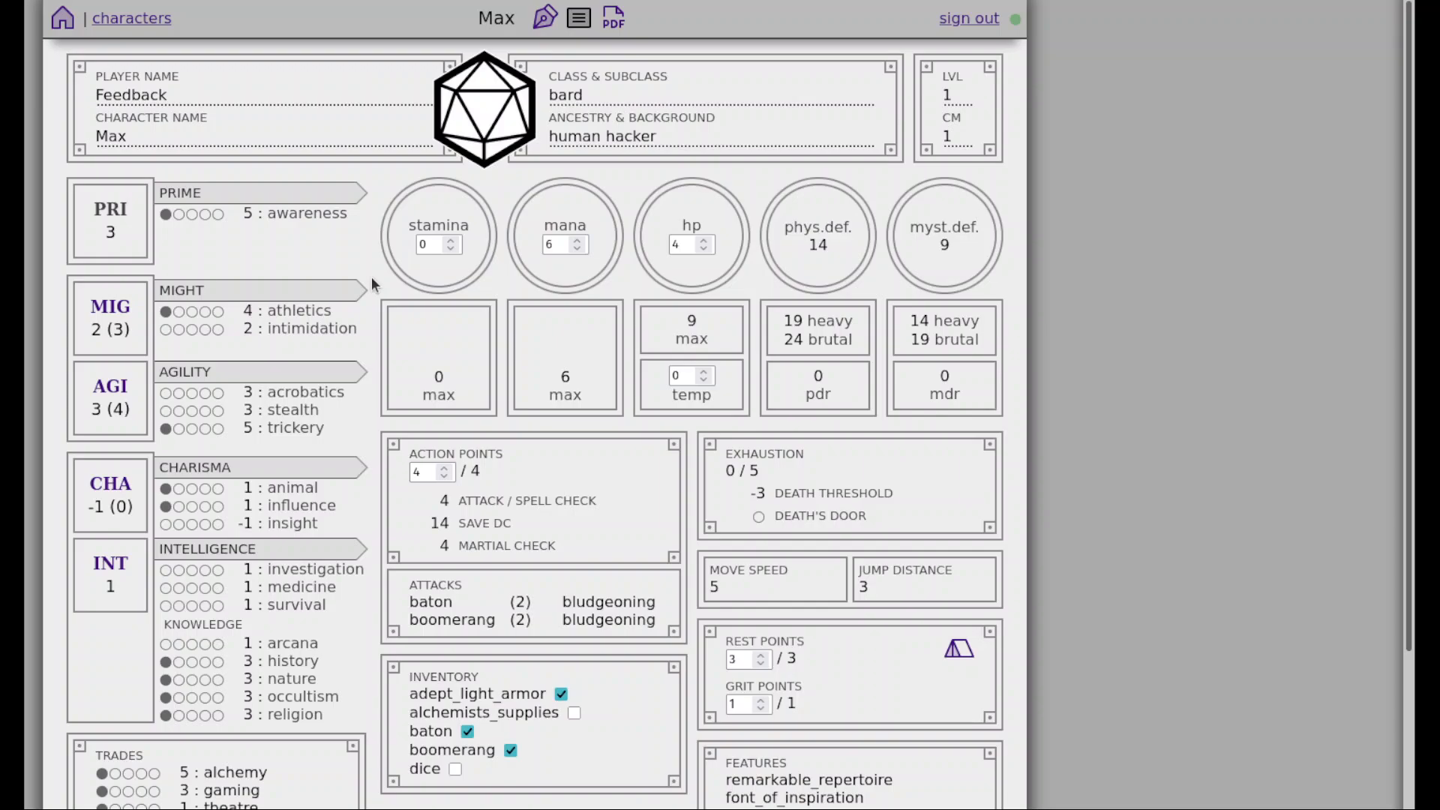
pyautogui.scroll(-3, 372, 278)
pyautogui.scroll(3, 372, 278)
pyautogui.scroll(-3, 361, 231)
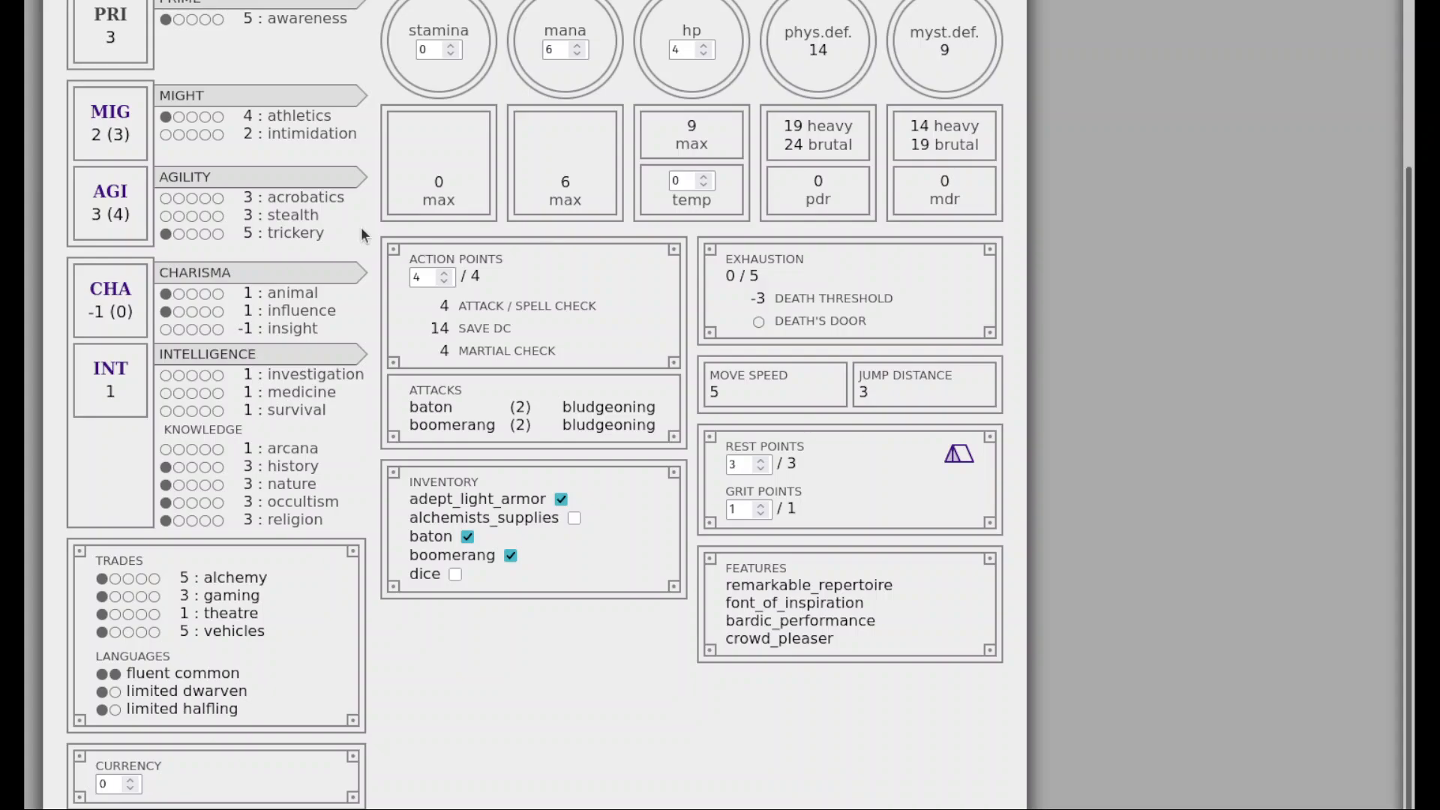
pyautogui.scroll(3, 371, 155)
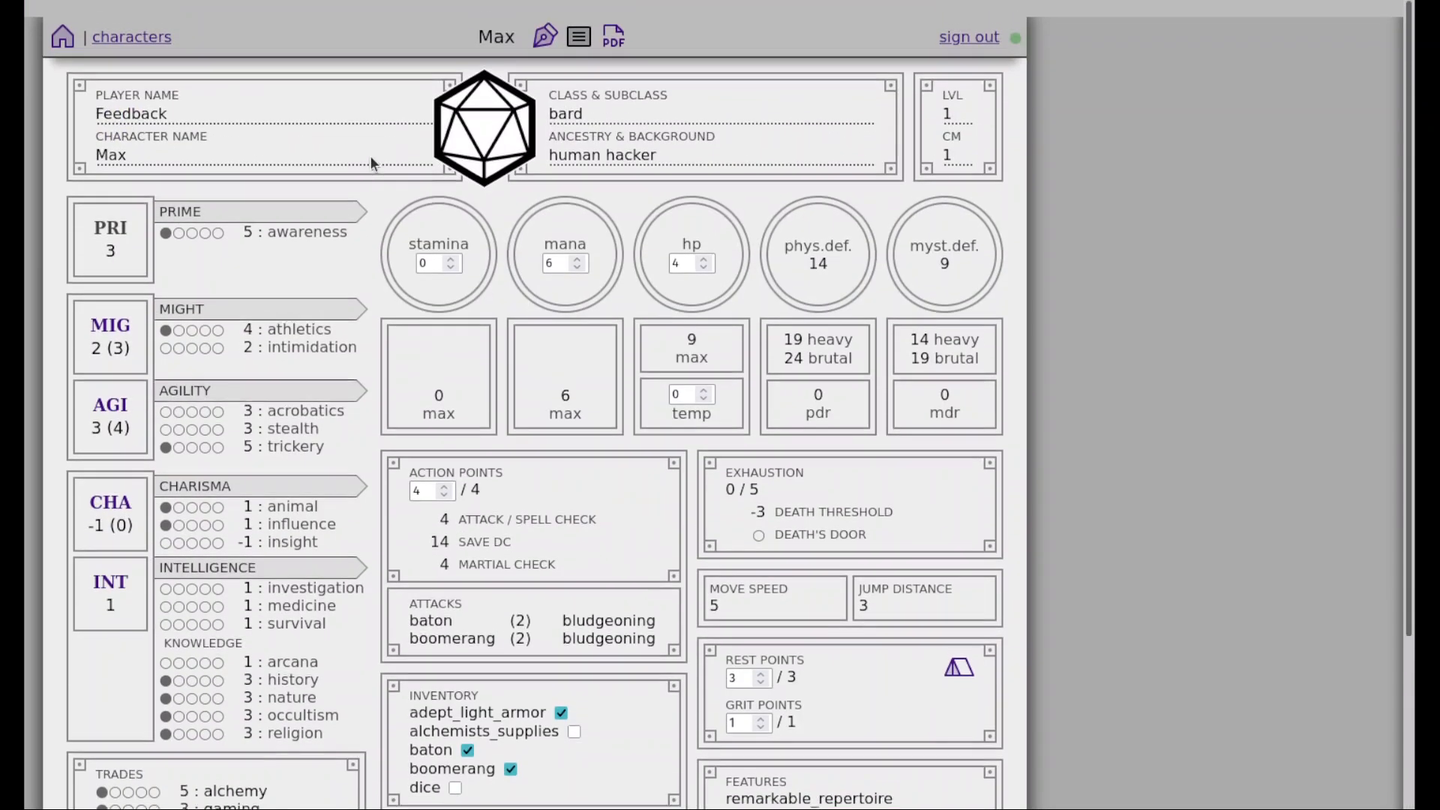